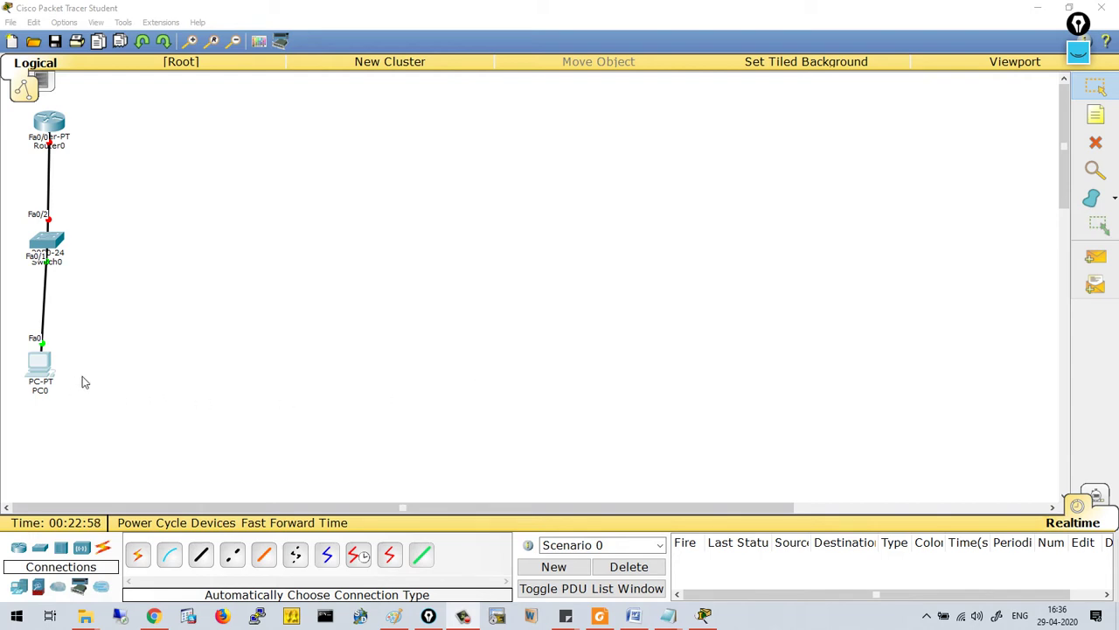
# Step: Assign PC0 the static IP address 192.168.1.10 with subnet mask 255.255.255.0
pyautogui.click(38, 378)
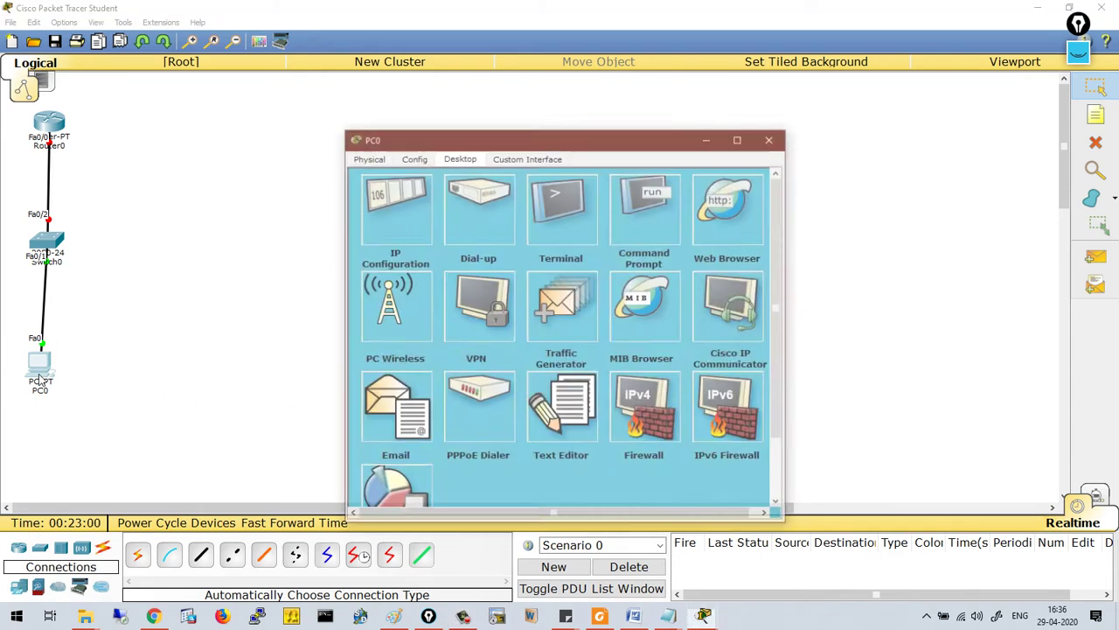
pyautogui.moveTo(509, 132); pyautogui.dragTo(763, 92)
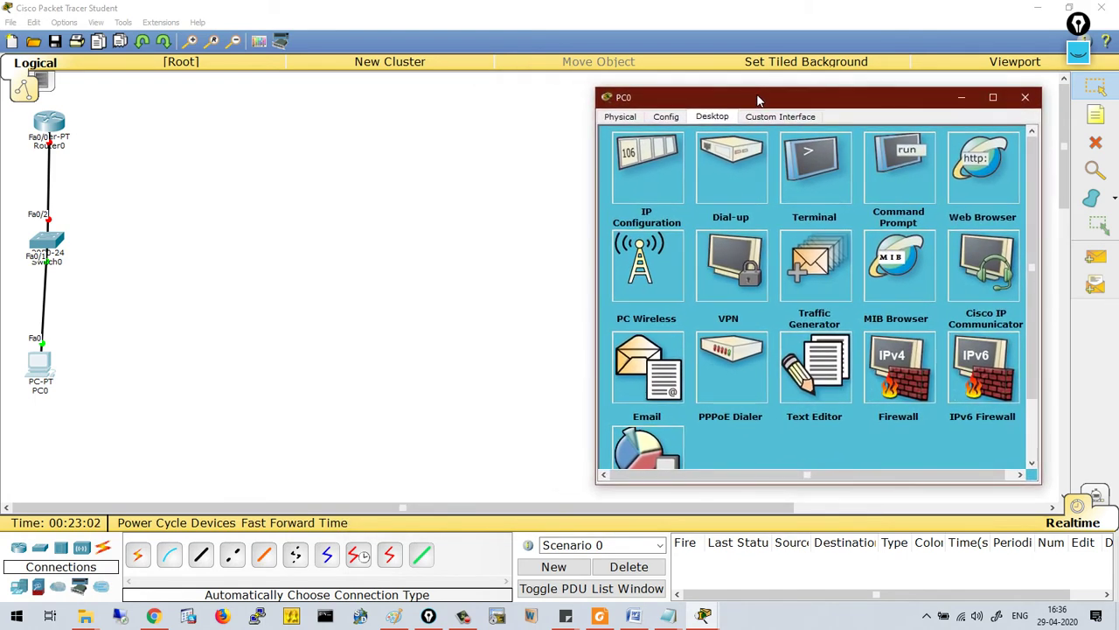
pyautogui.click(649, 164)
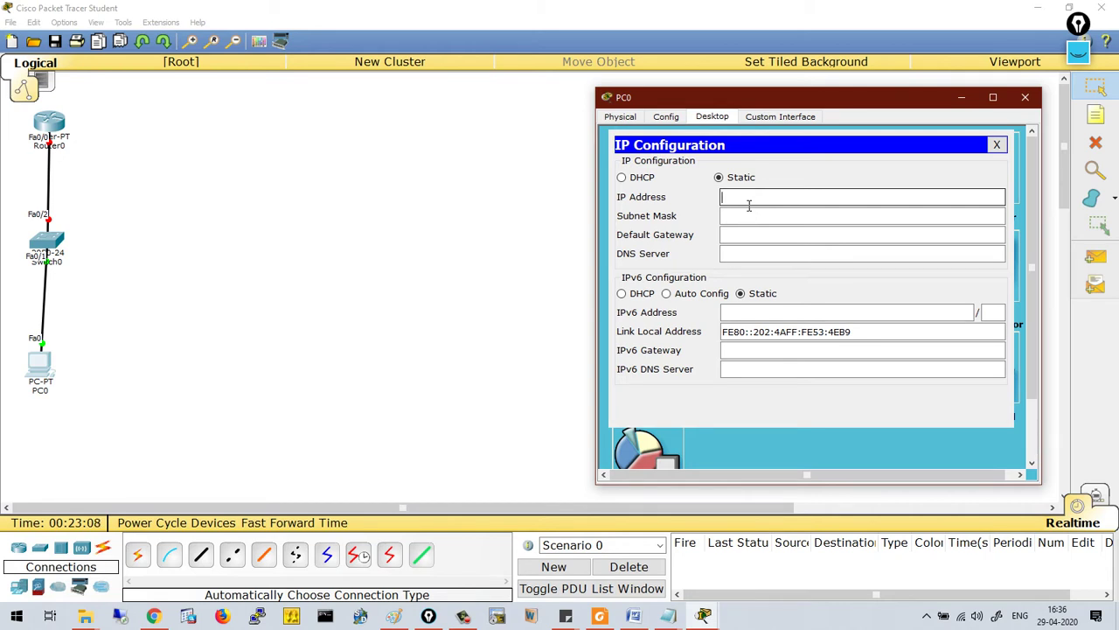
pyautogui.write('192.168.1.10')
pyautogui.press('Tab')
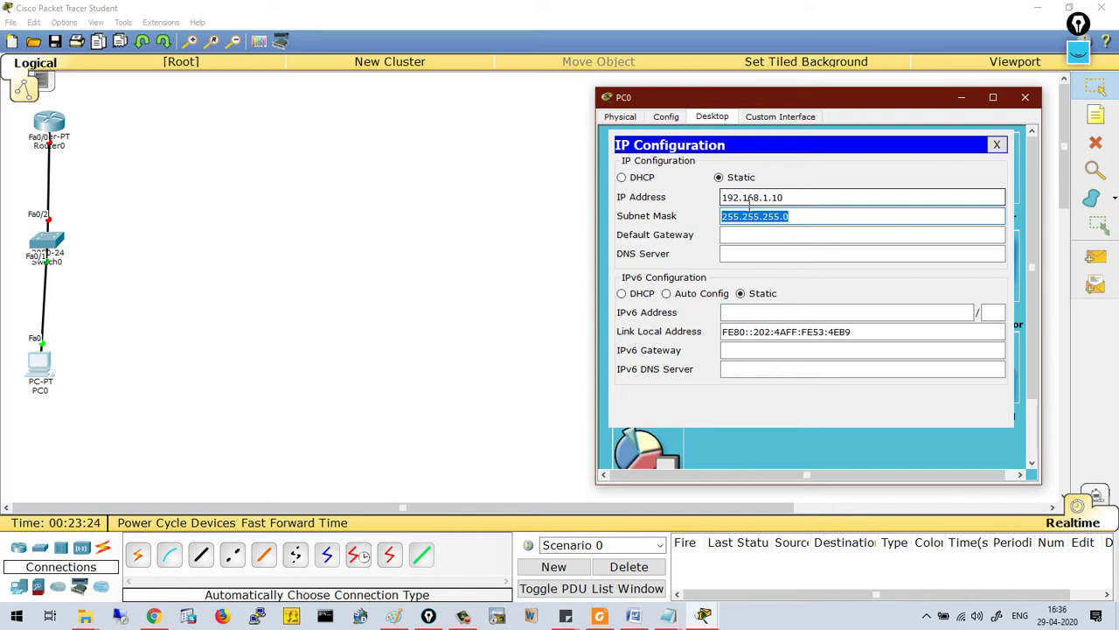
pyautogui.press('Tab')
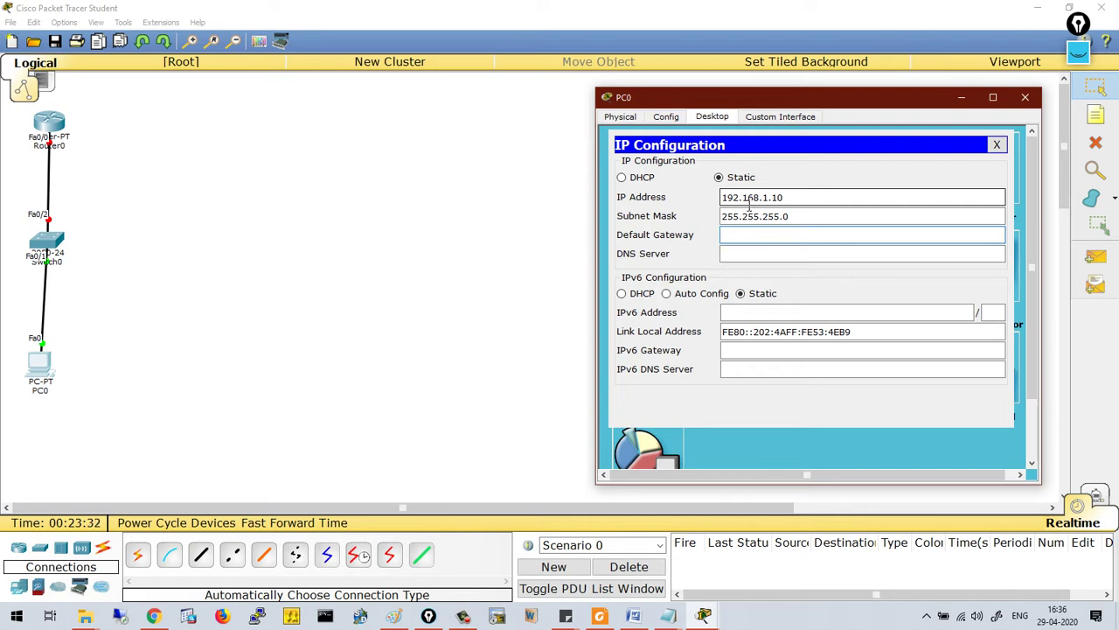
# Step: Set PC0's default gateway to 192.168.1.1 and DNS server to 8.8.8.8, and close its configuration
pyautogui.write('192.168.1.1')
pyautogui.press('Tab')
pyautogui.write('8.8.8.8')
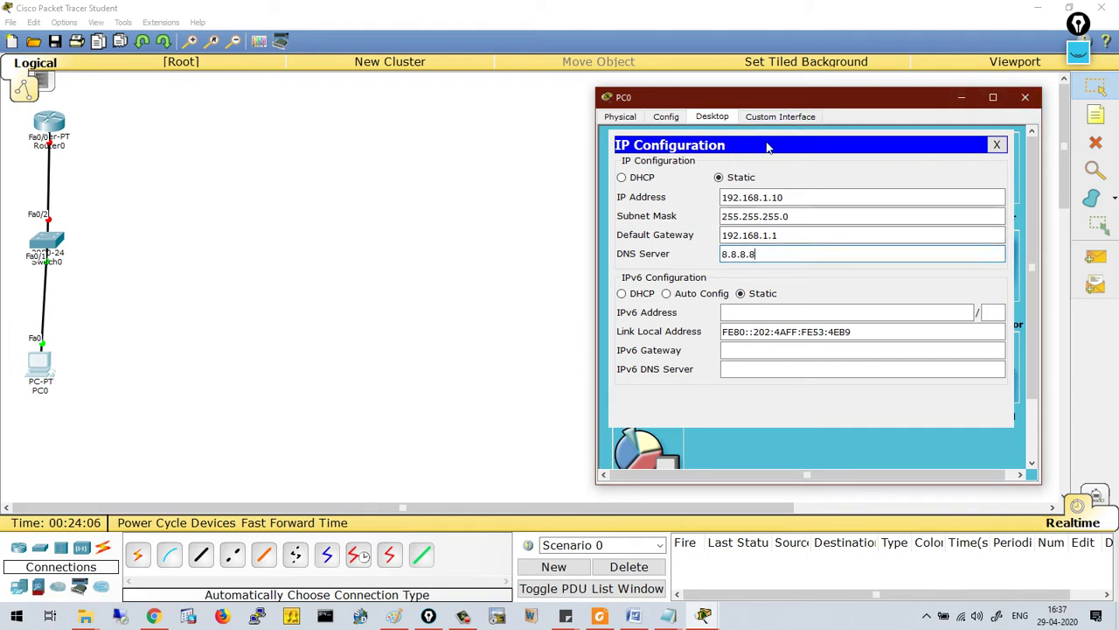
pyautogui.click(1026, 99)
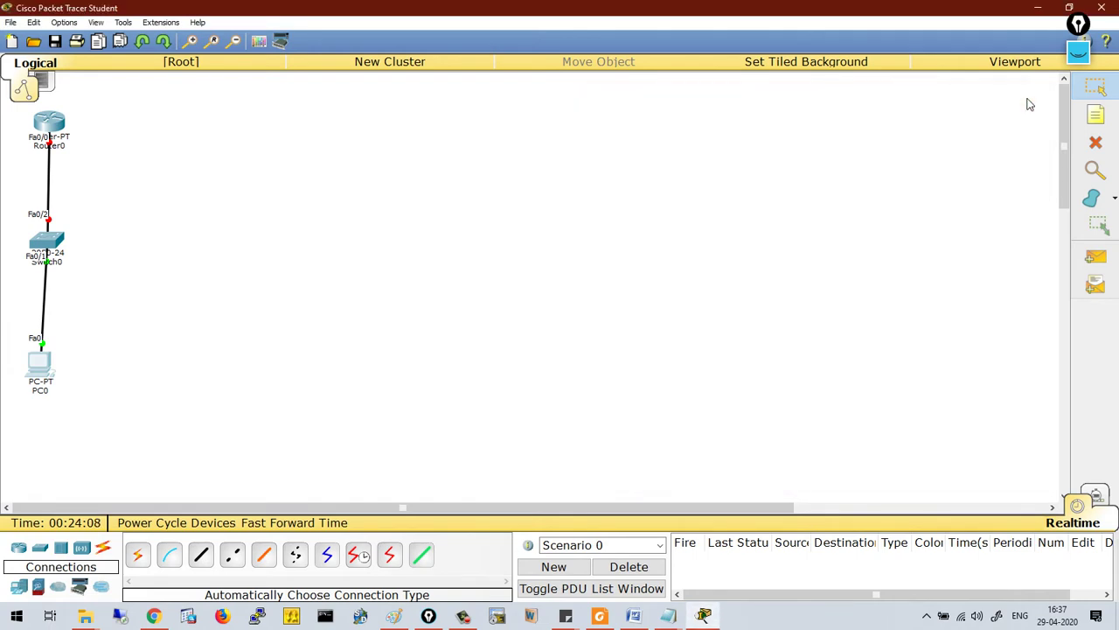
# Step: Open Switch0's command line interface in an enlarged window and bring up the user-mode prompt
pyautogui.click(54, 244)
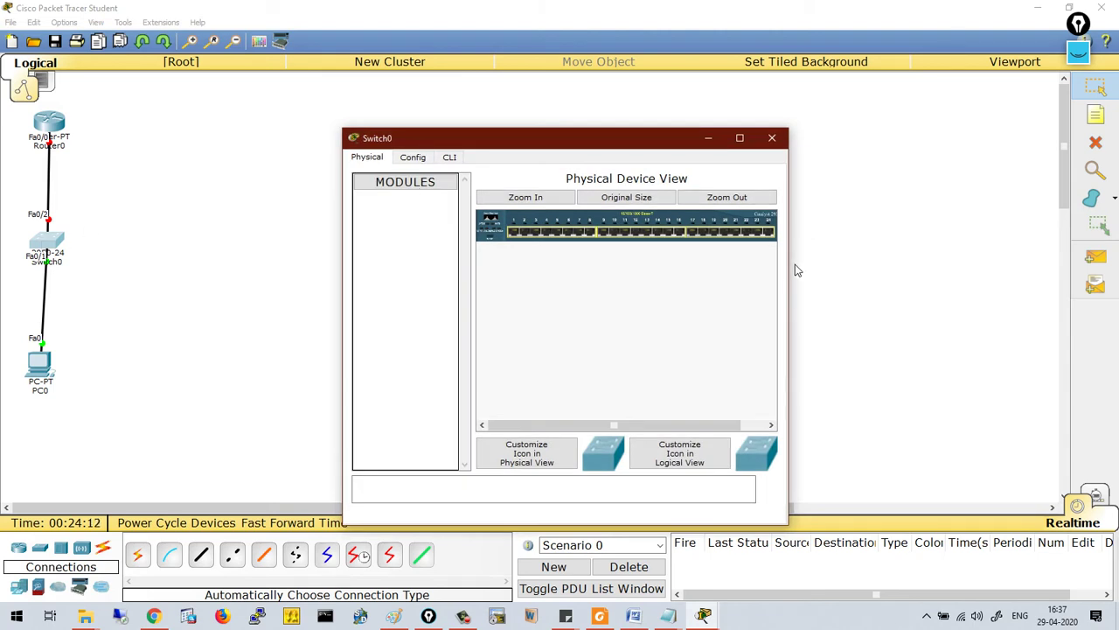
pyautogui.moveTo(789, 264); pyautogui.dragTo(1021, 264)
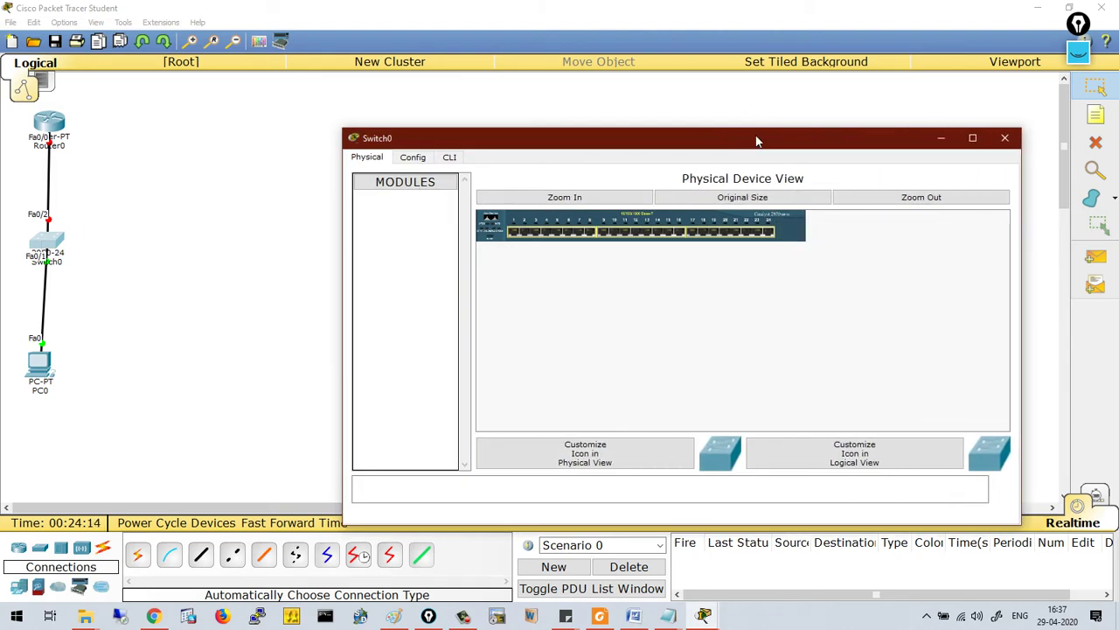
pyautogui.moveTo(757, 142); pyautogui.dragTo(752, 75)
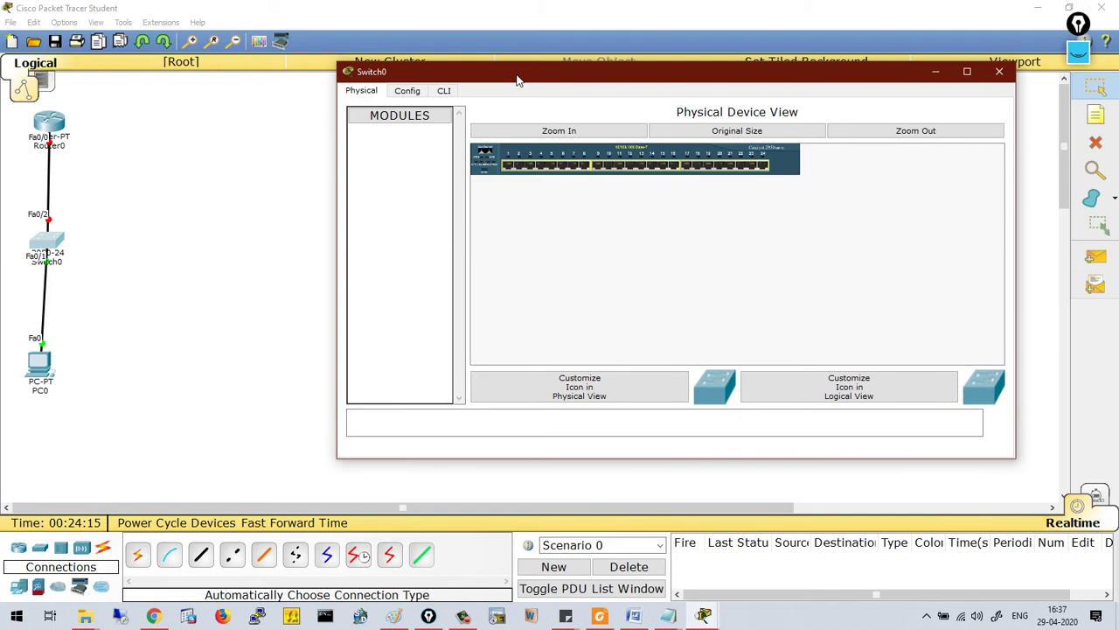
pyautogui.click(444, 91)
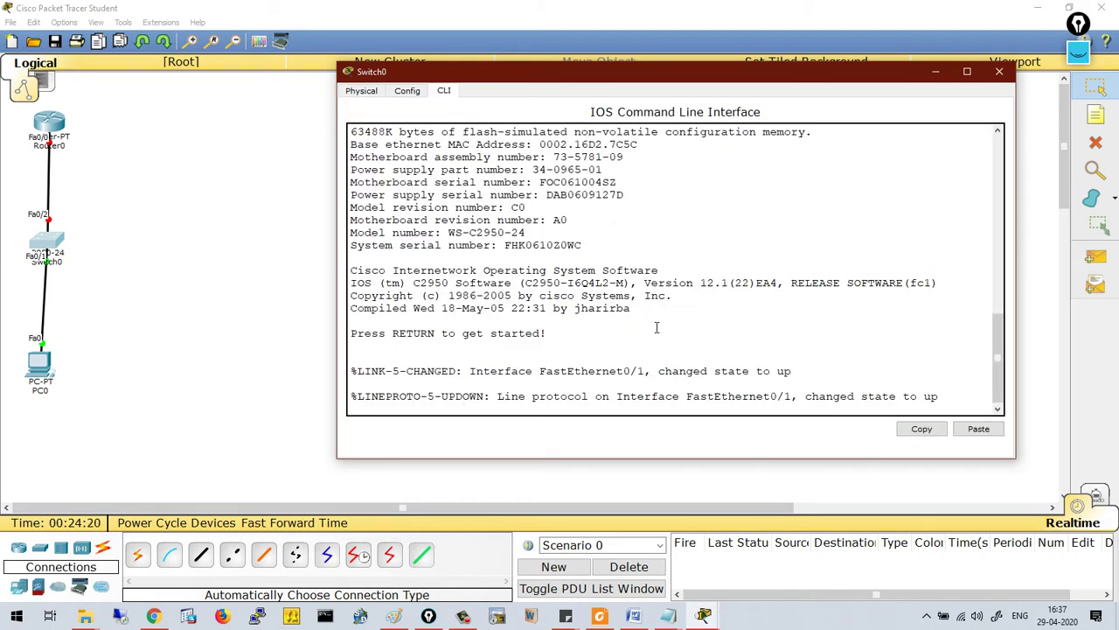
pyautogui.press('Return')
pyautogui.press('Return')
pyautogui.press('Return')
pyautogui.press('Return')
pyautogui.press('Return')
pyautogui.press('Return')
pyautogui.press('Return')
pyautogui.press('Return')
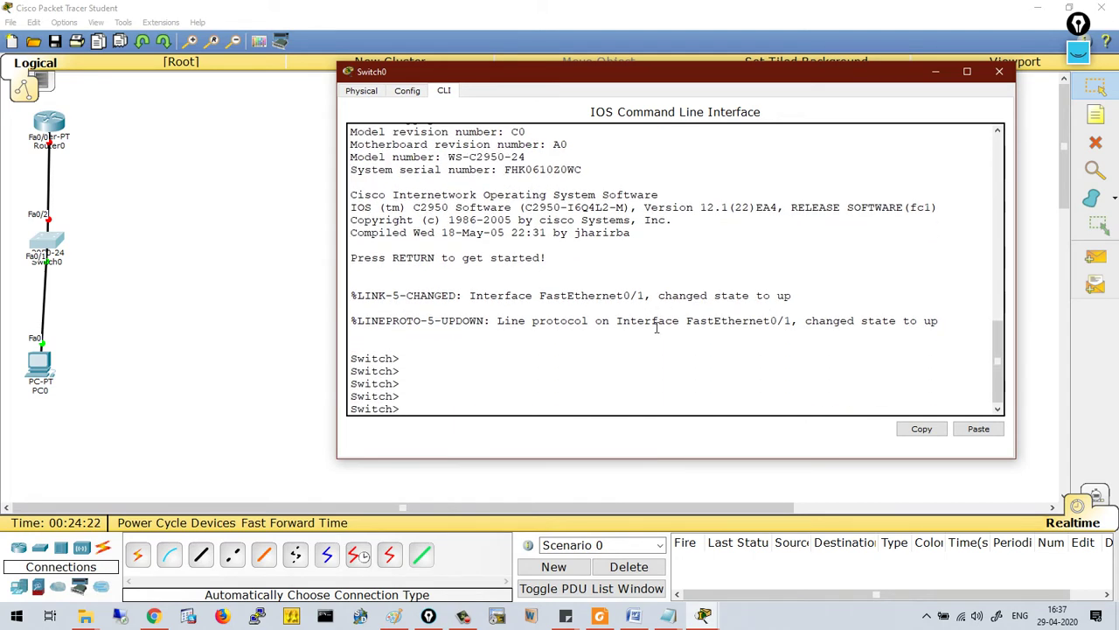
pyautogui.press('Return')
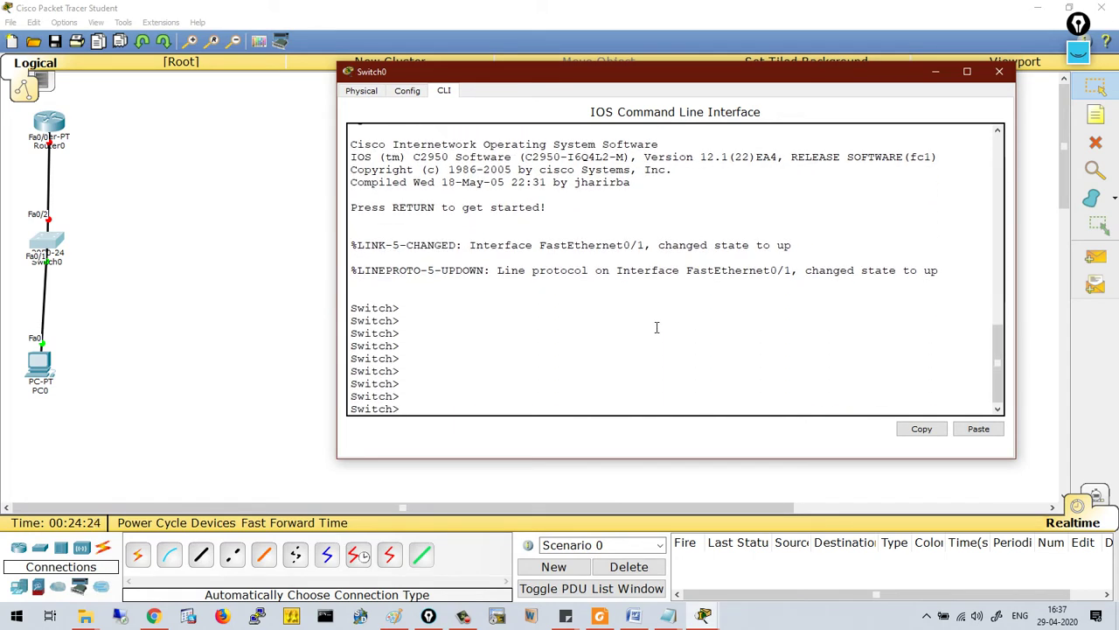
# Step: Enter the comment "!!enable mode" at Switch0's user-mode prompt to label this mode
pyautogui.write('!!enable mode')
pyautogui.press('Return')
pyautogui.press('Return')
pyautogui.press('Return')
pyautogui.press('Return')
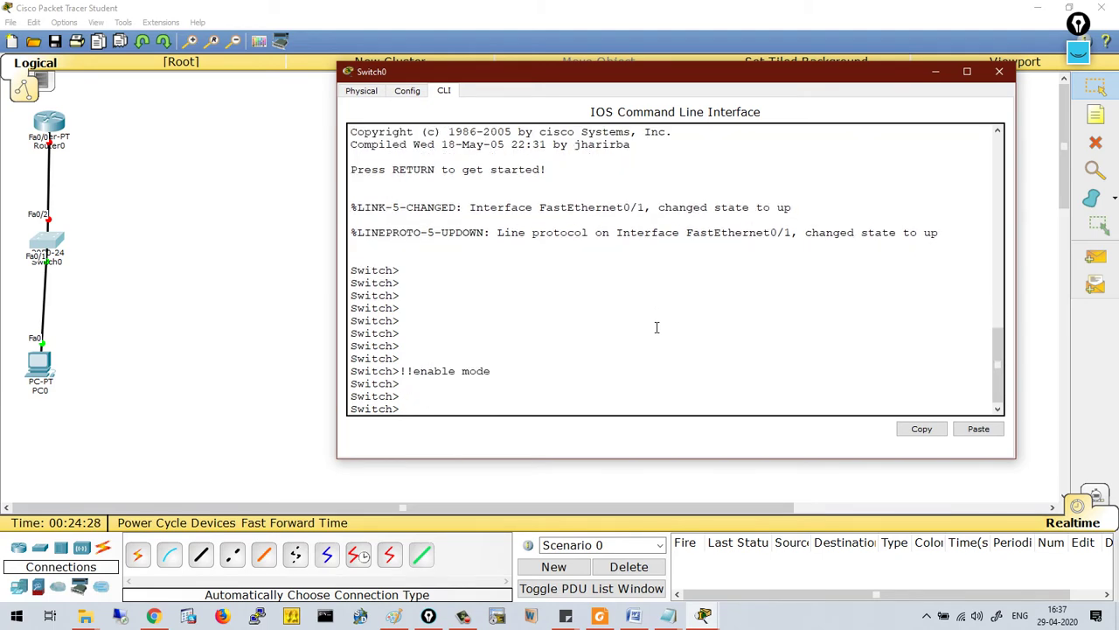
# Step: Switch Switch0 to privileged mode with the enable command
pyautogui.write('ena')
pyautogui.press('Tab')
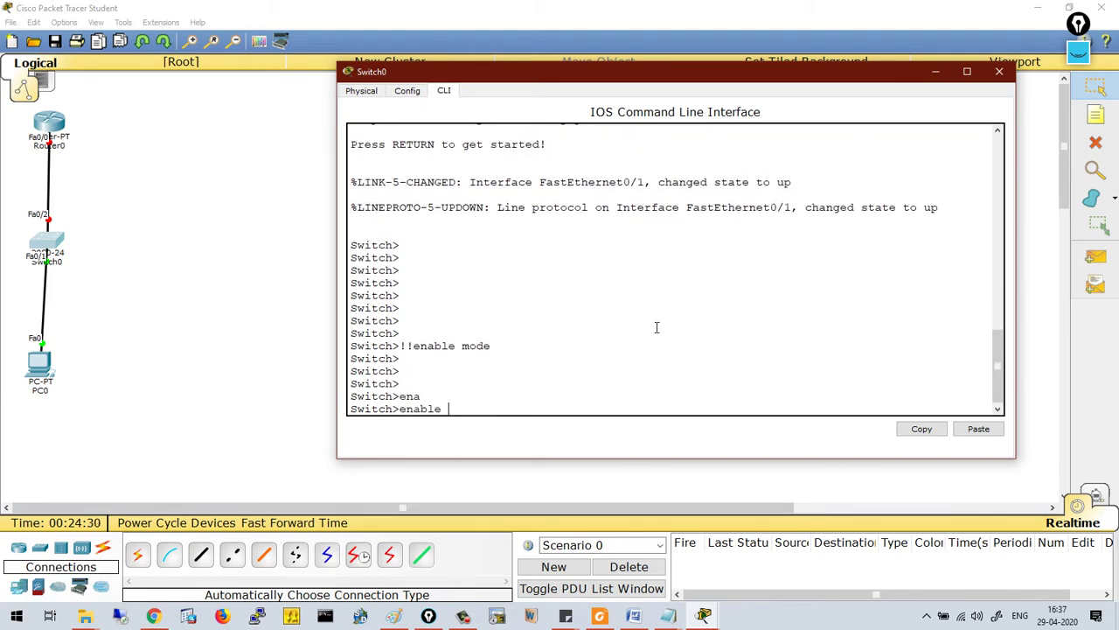
pyautogui.press('Return')
pyautogui.press('Return')
pyautogui.press('Return')
pyautogui.press('Return')
pyautogui.press('Return')
pyautogui.press('Return')
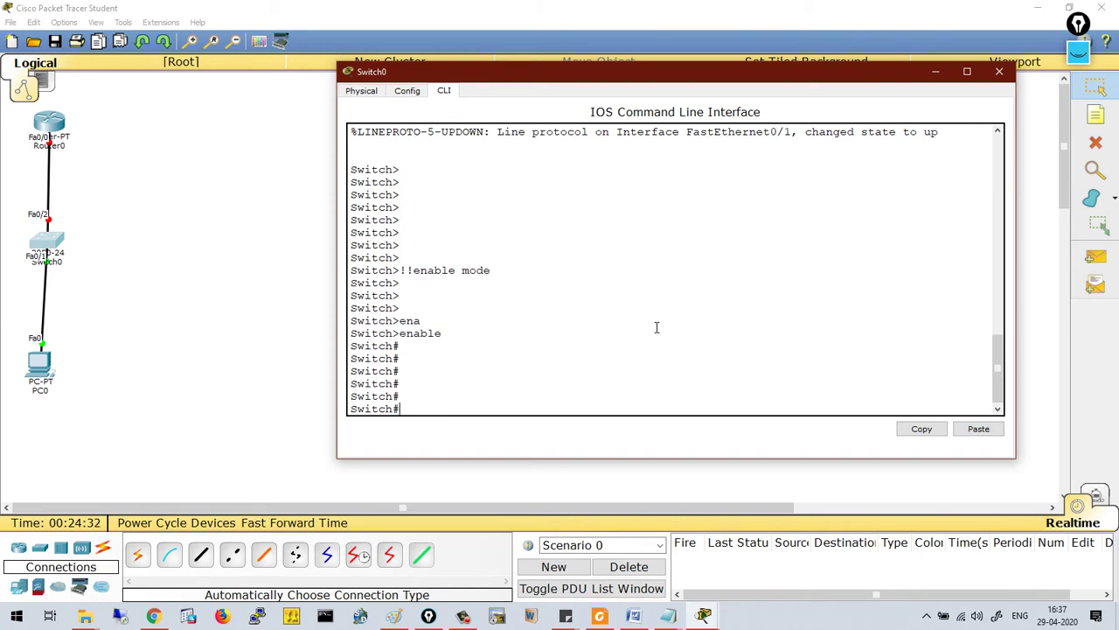
# Step: Enter the comment "!!privilege mode" at Switch0's privileged prompt to label this mode
pyautogui.write('!!privilege mode')
pyautogui.press('Return')
pyautogui.press('Return')
pyautogui.press('Return')
pyautogui.press('Return')
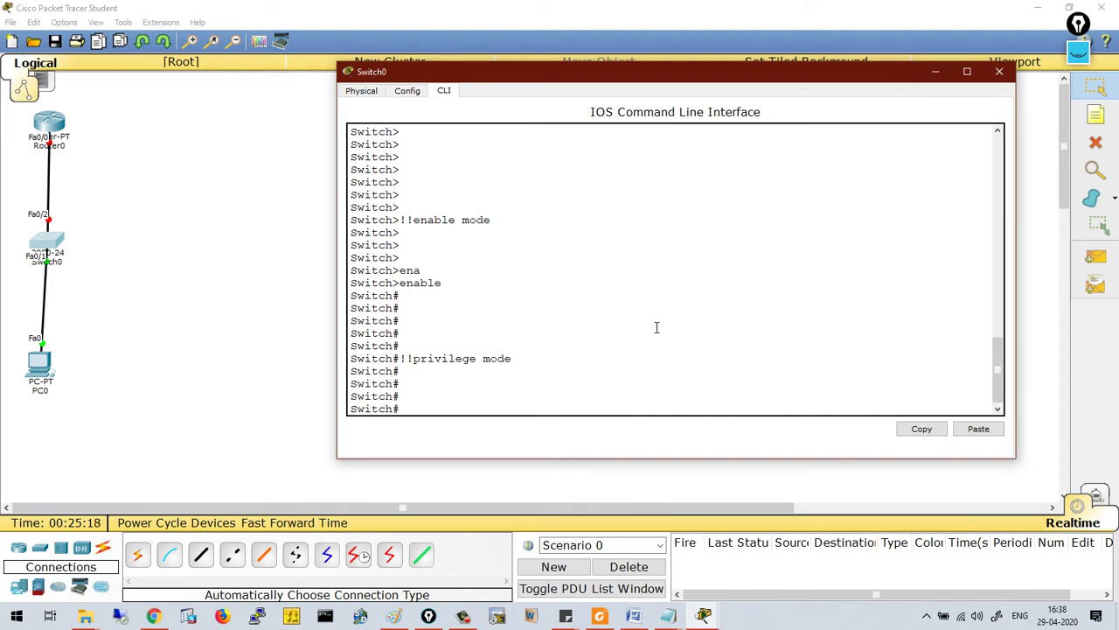
# Step: Enter global configuration mode on Switch0 with configure terminal
pyautogui.write('conf')
pyautogui.press('Tab')
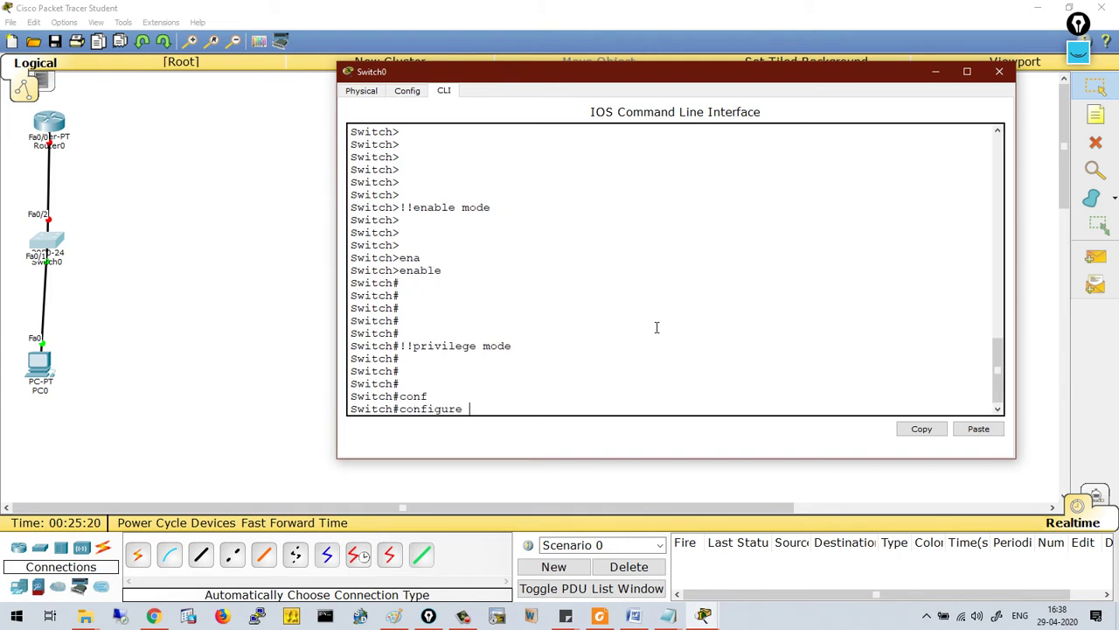
pyautogui.write('ter')
pyautogui.press('Tab')
pyautogui.press('Return')
pyautogui.press('Return')
pyautogui.press('Return')
pyautogui.press('Return')
pyautogui.press('Return')
pyautogui.press('Return')
pyautogui.press('Return')
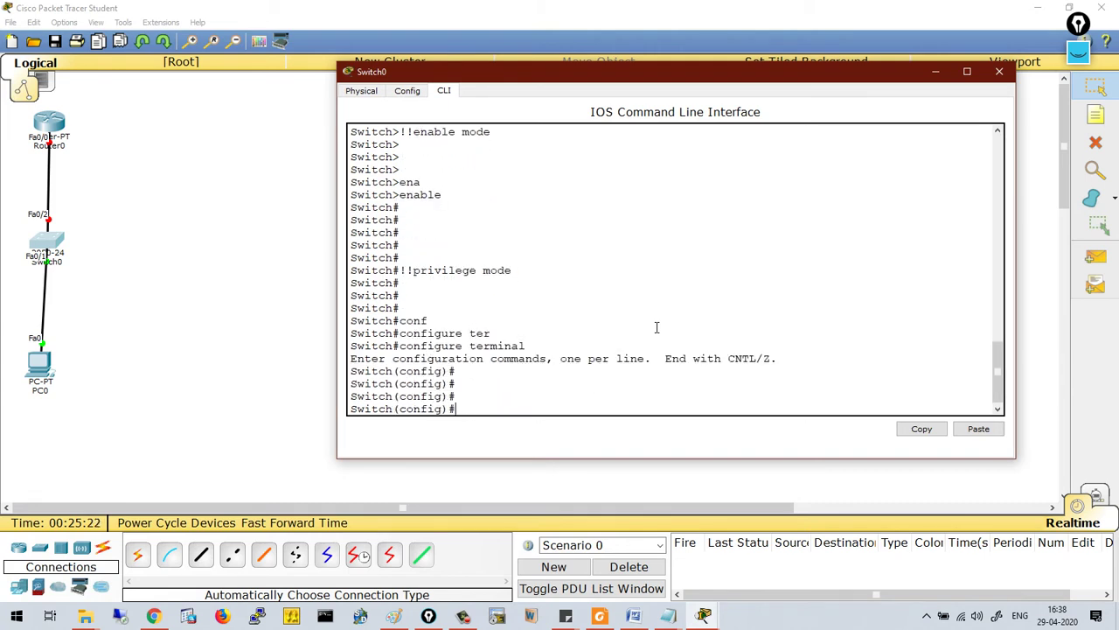
# Step: Enter the comment "!!!configuration" at Switch0's configuration prompt to label this mode
pyautogui.write('!!!c')
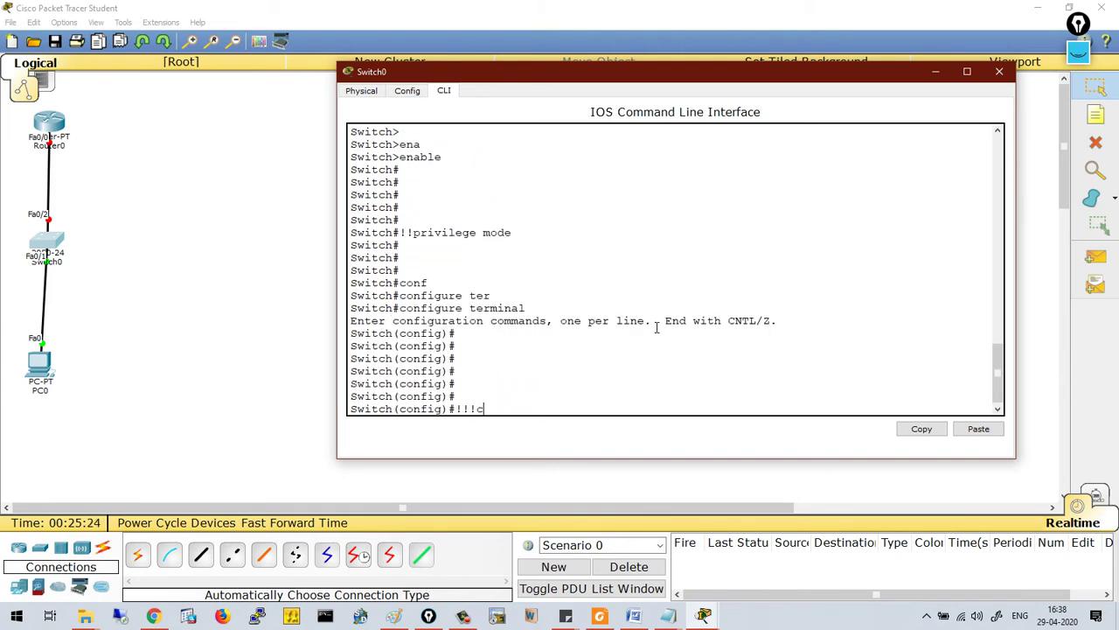
pyautogui.write('onfiguration')
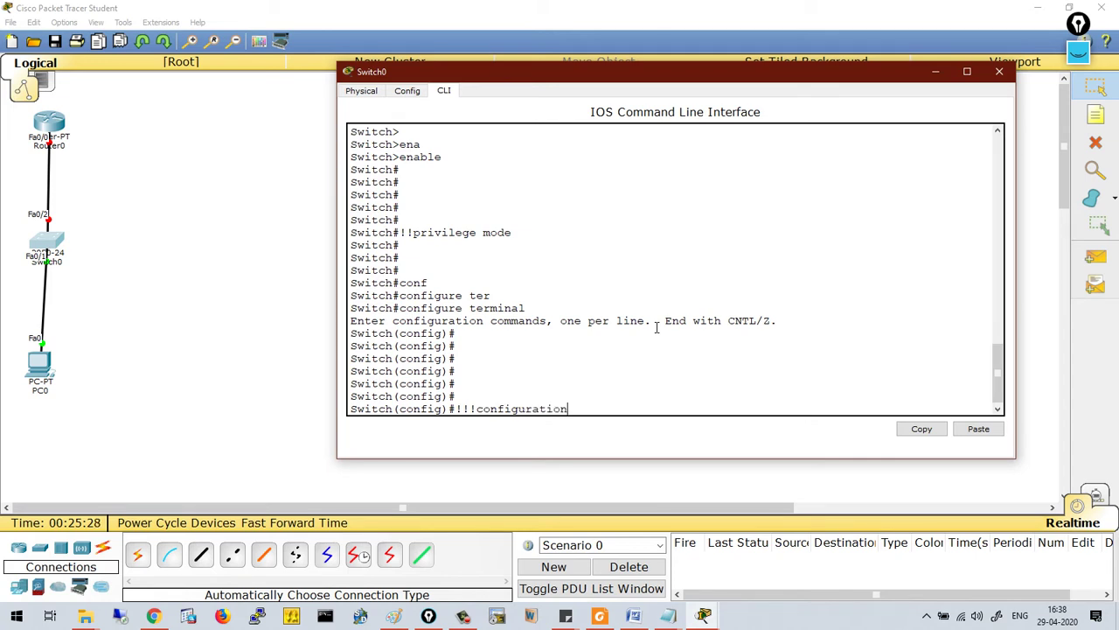
pyautogui.press('Return')
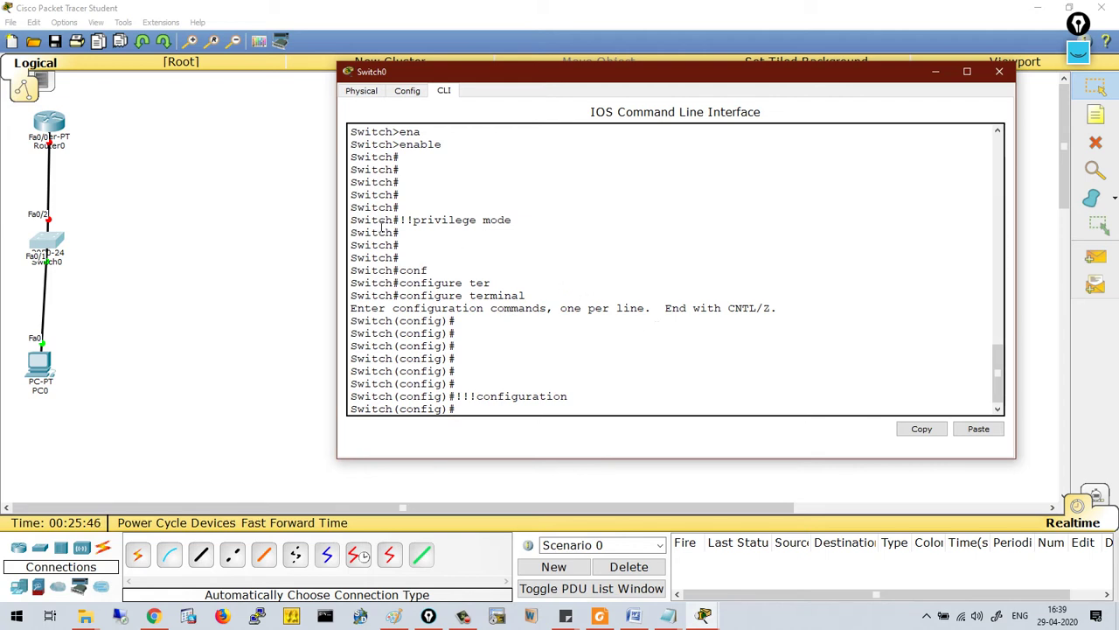
# Step: Leave global configuration mode on Switch0 with the exit command and return to the privileged prompt
pyautogui.moveTo(373, 222); pyautogui.dragTo(423, 221)
pyautogui.moveTo(389, 273); pyautogui.dragTo(642, 412)
pyautogui.click(643, 406)
pyautogui.write('exit')
pyautogui.press('Return')
pyautogui.press('Return')
pyautogui.press('Return')
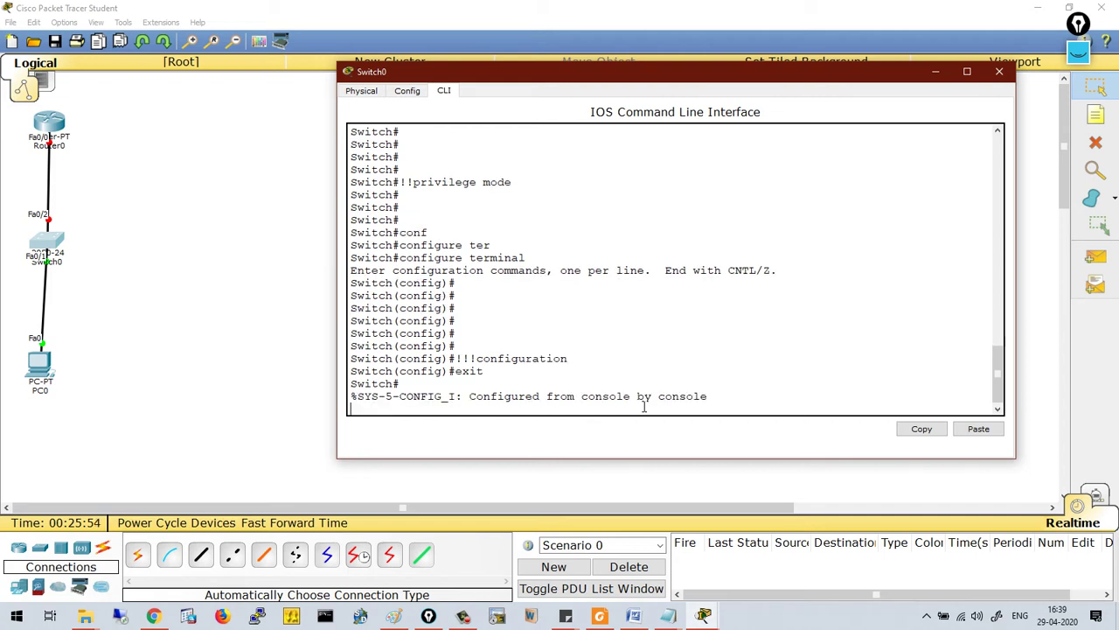
pyautogui.press('Return')
pyautogui.press('Return')
pyautogui.press('Return')
pyautogui.press('Return')
pyautogui.press('Return')
# Step: Run show ip interface brief on Switch0 and examine FastEthernet0/1's IP address, status and protocol
pyautogui.write('show')
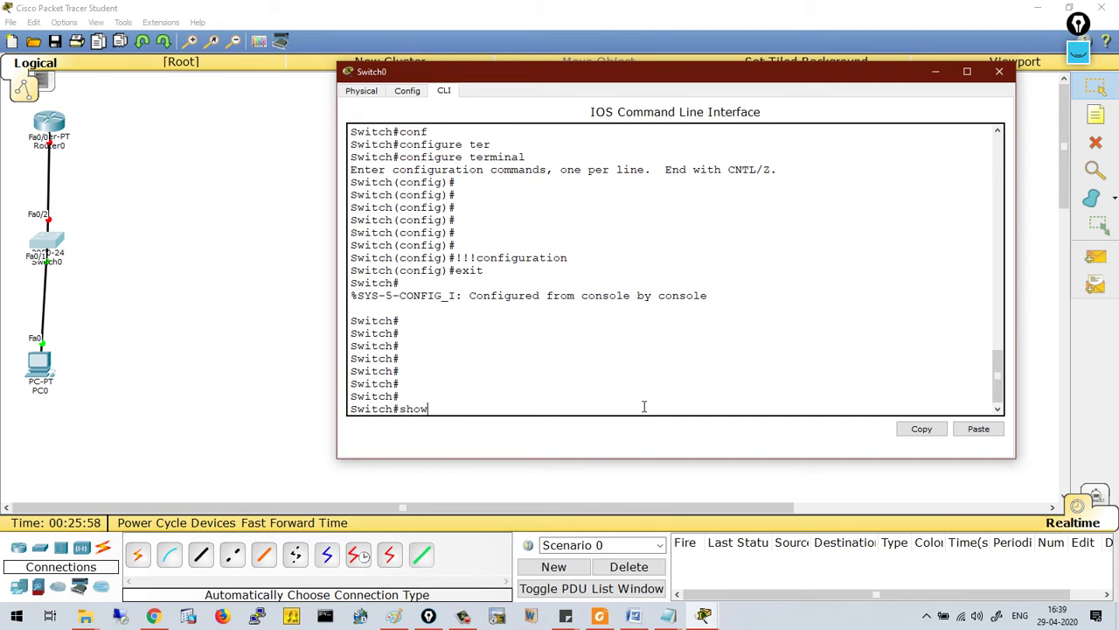
pyautogui.write(' ip int')
pyautogui.press('Tab')
pyautogui.write('br')
pyautogui.press('Tab')
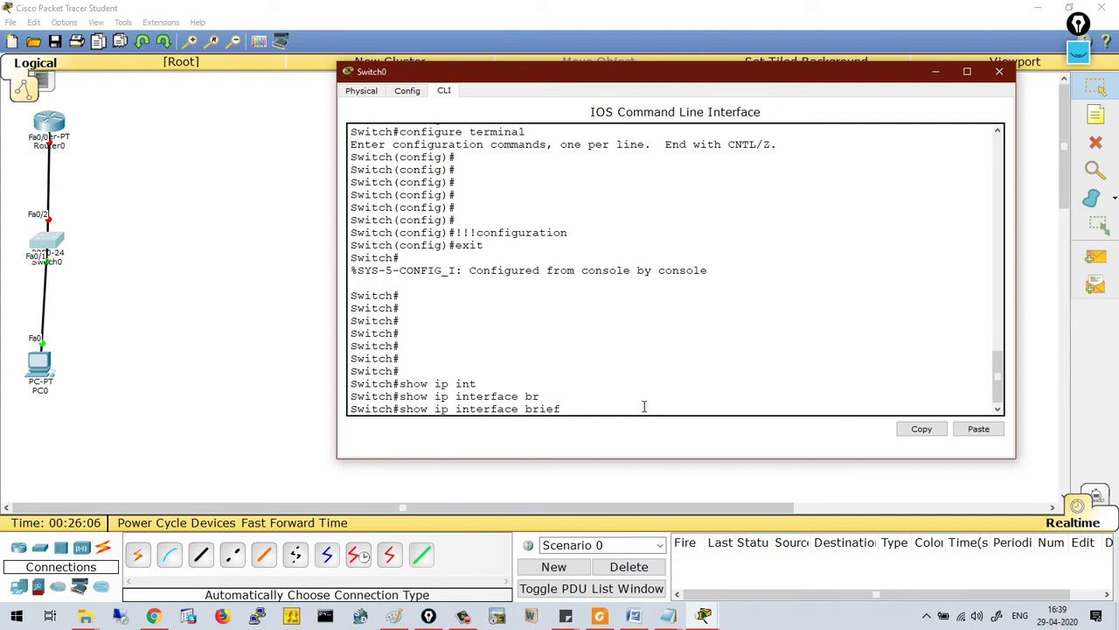
pyautogui.press('Return')
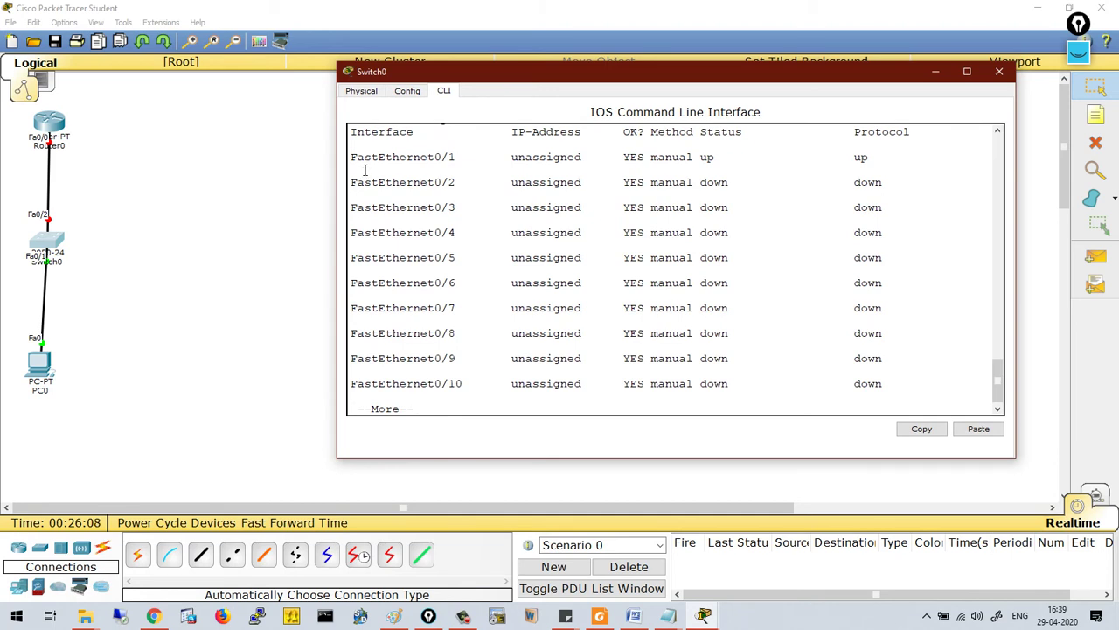
pyautogui.moveTo(352, 157); pyautogui.dragTo(592, 165)
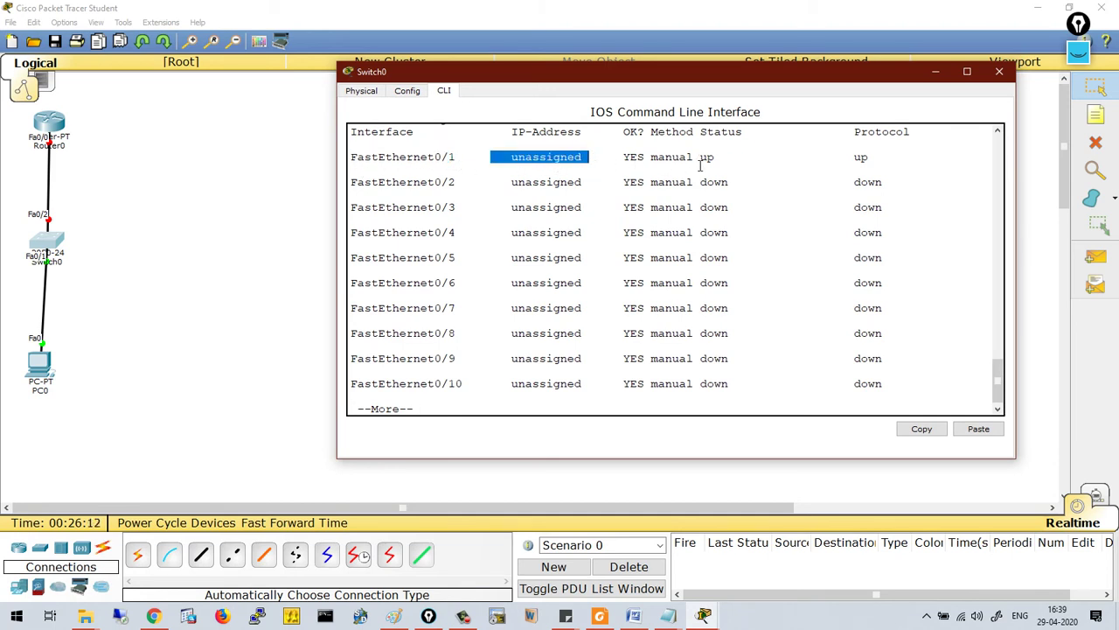
pyautogui.moveTo(703, 162); pyautogui.dragTo(764, 170)
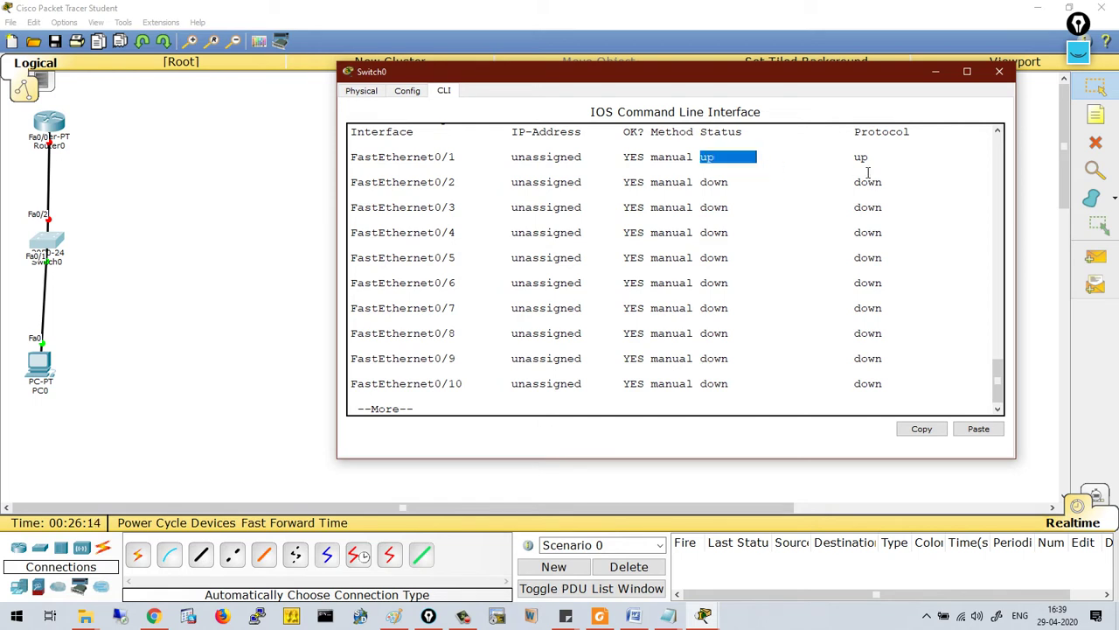
pyautogui.moveTo(855, 159); pyautogui.dragTo(924, 171)
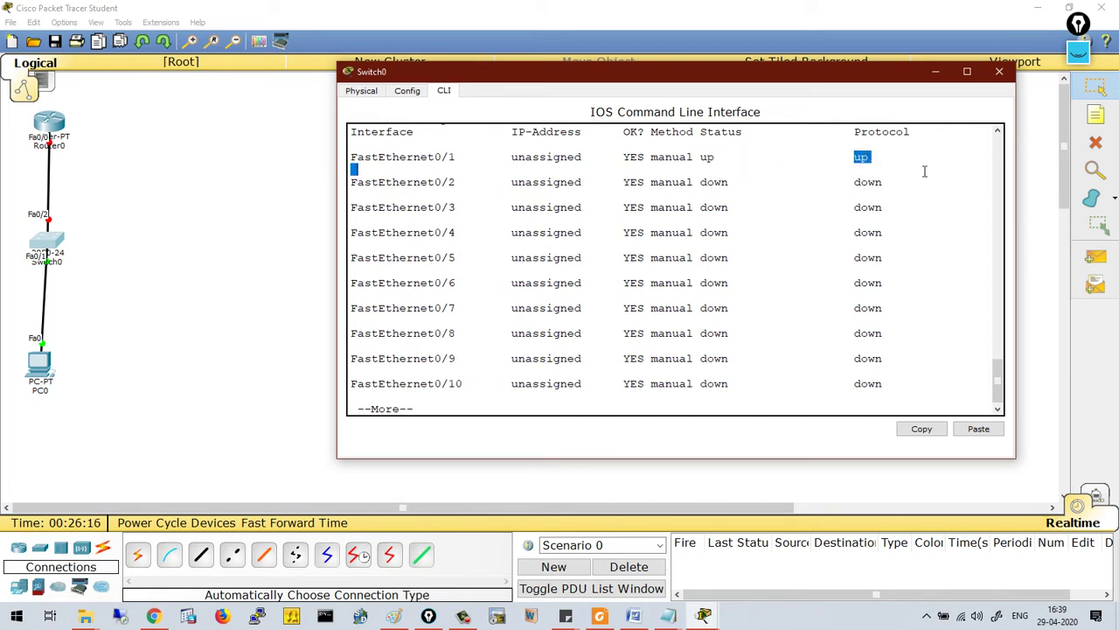
pyautogui.press('Return')
pyautogui.press('Return')
pyautogui.press('Return')
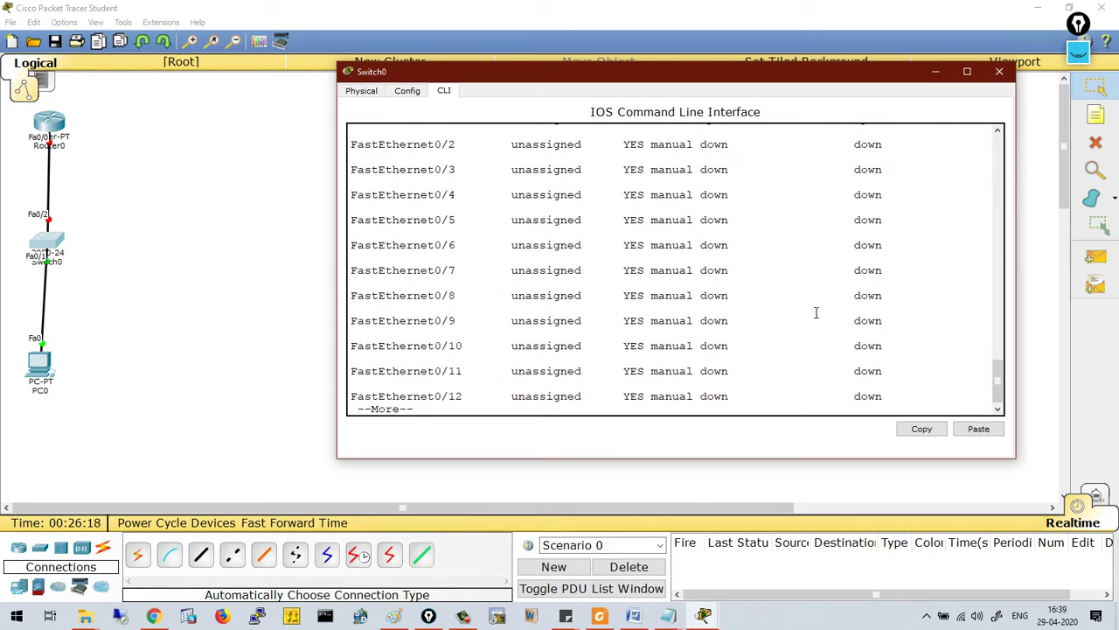
# Step: Try to list the status of Switch0's ports with show interfaces status
pyautogui.write('show int')
pyautogui.press('Tab')
pyautogui.write('s')
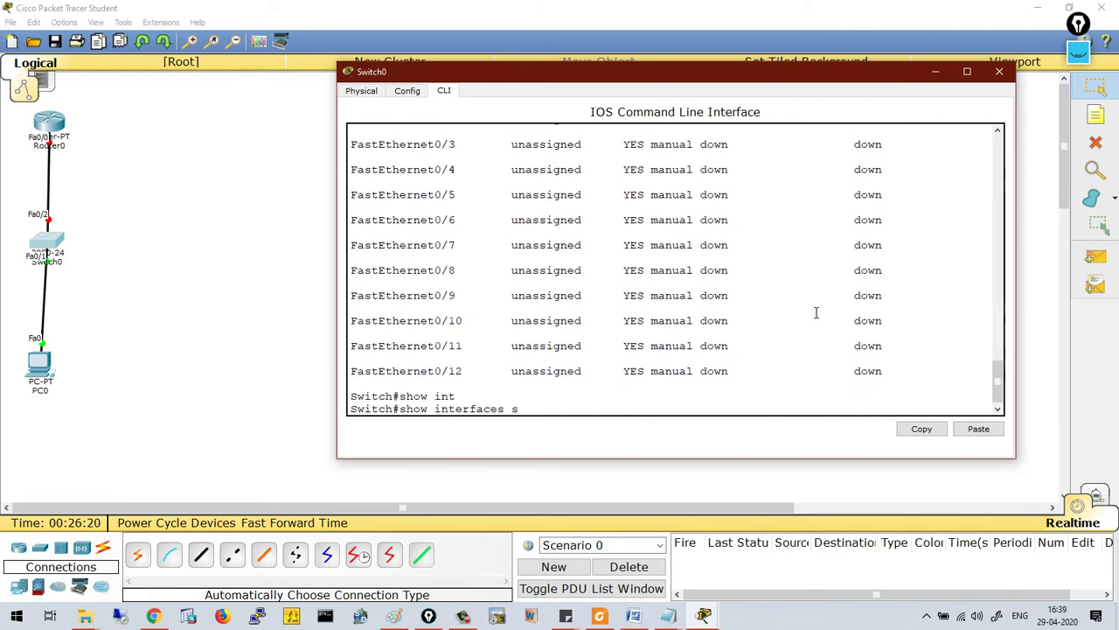
pyautogui.write('aau')
pyautogui.press('Tab')
pyautogui.press('BackSpace')
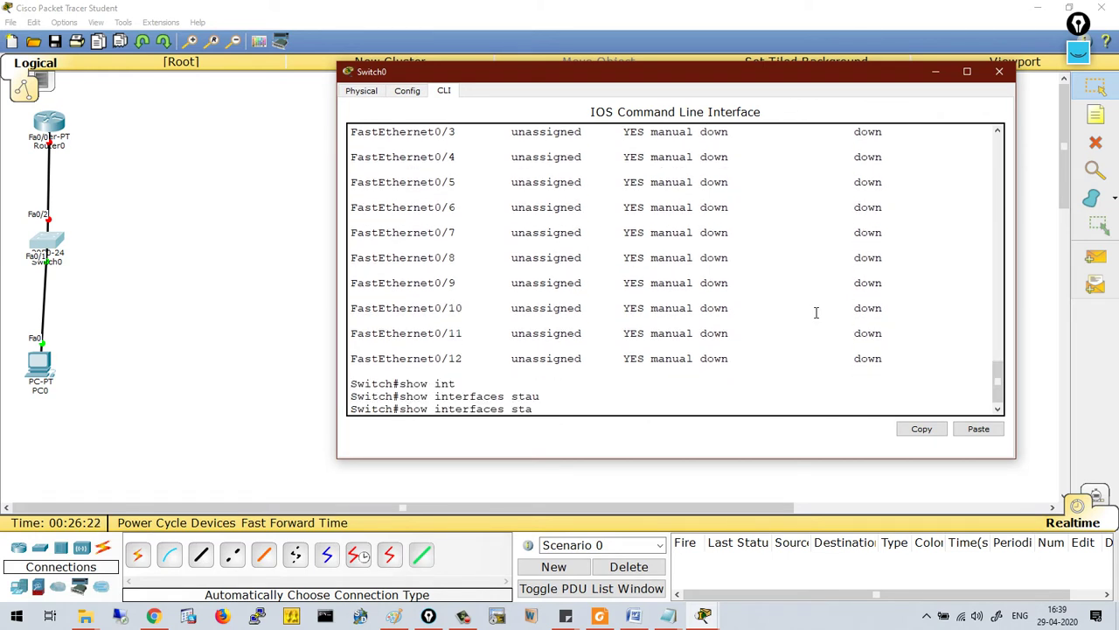
pyautogui.press('Tab')
pyautogui.write('r')
pyautogui.press('BackSpace')
pyautogui.write('tu')
pyautogui.press('Tab')
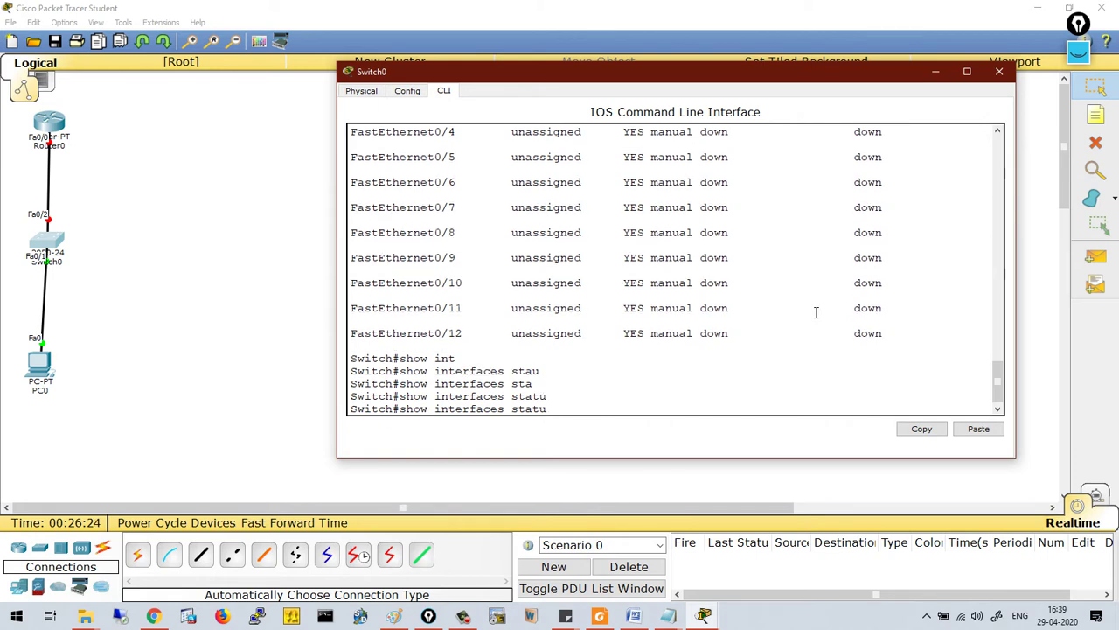
pyautogui.write('s')
pyautogui.press('Tab')
pyautogui.press('Return')
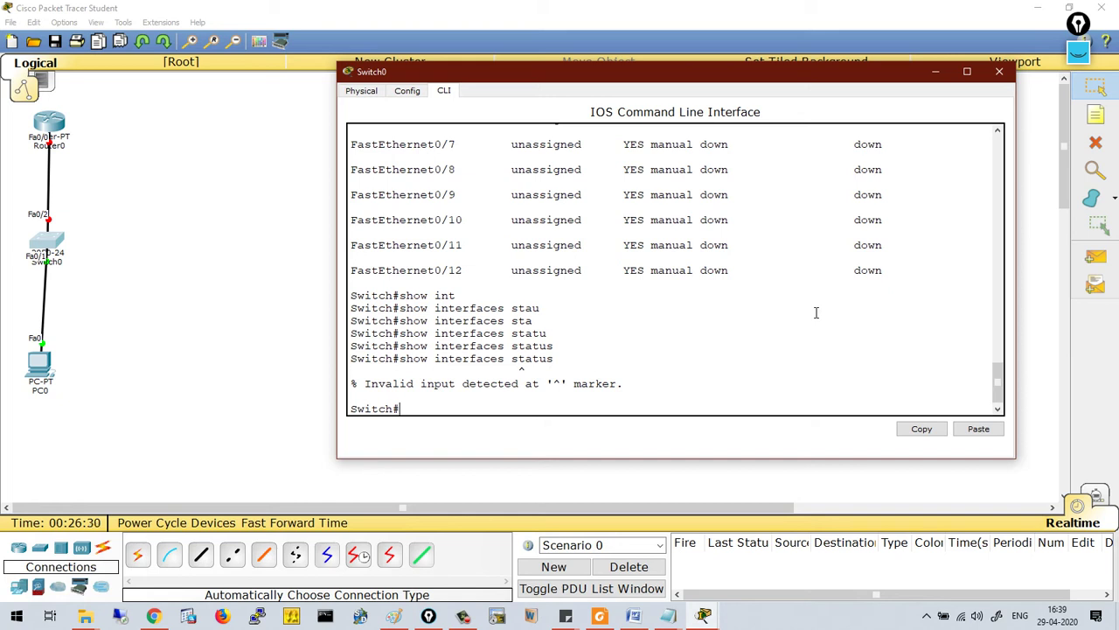
# Step: Display Switch0's running configuration with the show running-config command
pyautogui.write('show run')
pyautogui.press('Tab')
pyautogui.press('Return')
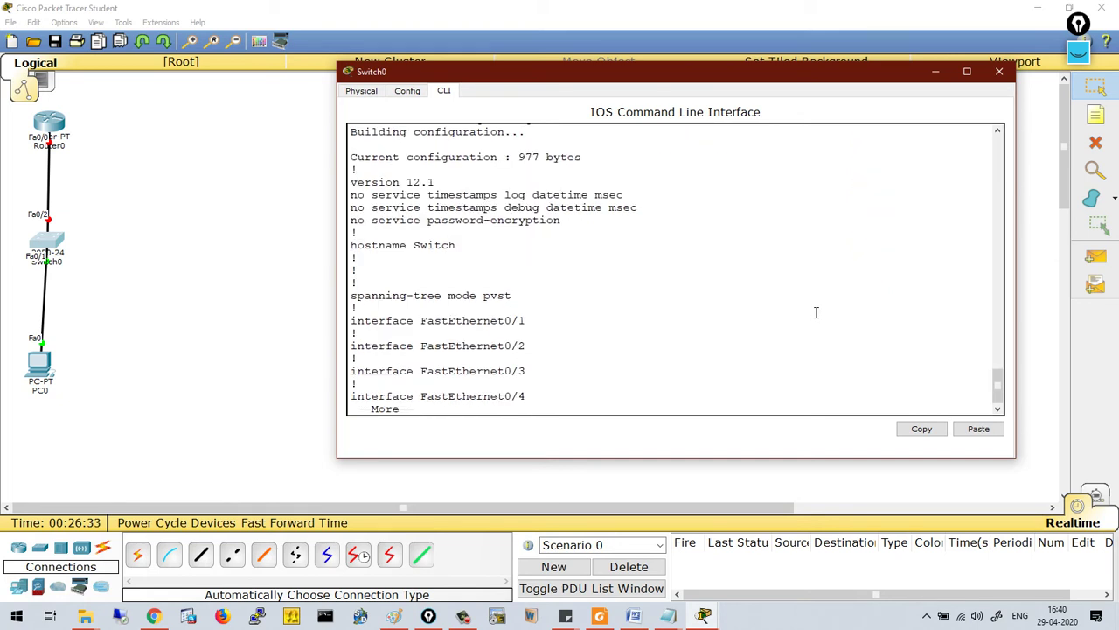
# Step: Enlarge Switch0's command line window and page through the rest of the running configuration to its end
pyautogui.doubleClick(752, 74)
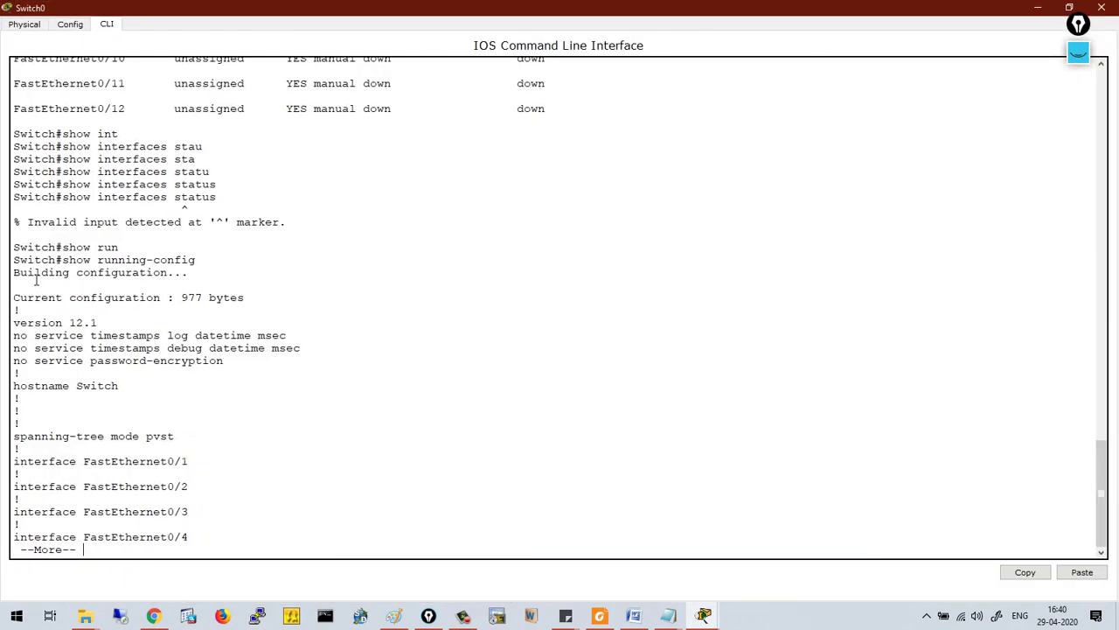
pyautogui.press('space')
pyautogui.press('space')
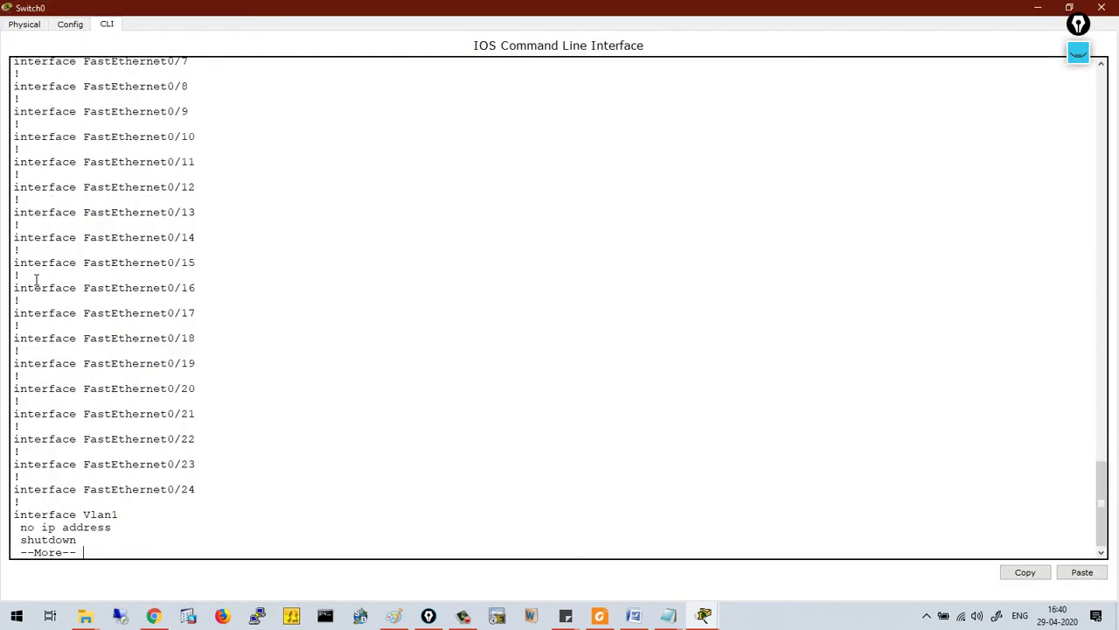
pyautogui.press('space')
# Step: Display Switch0's saved startup configuration with the show startup-config command
pyautogui.write('show ')
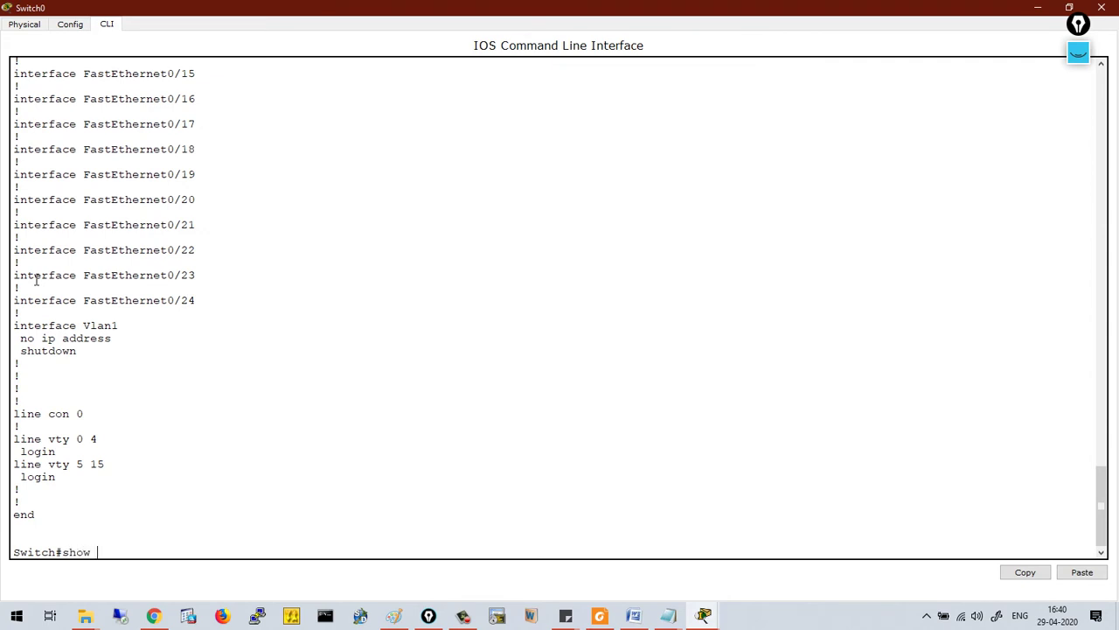
pyautogui.write('sta')
pyautogui.press('BackSpace')
pyautogui.write('tar')
pyautogui.press('Tab')
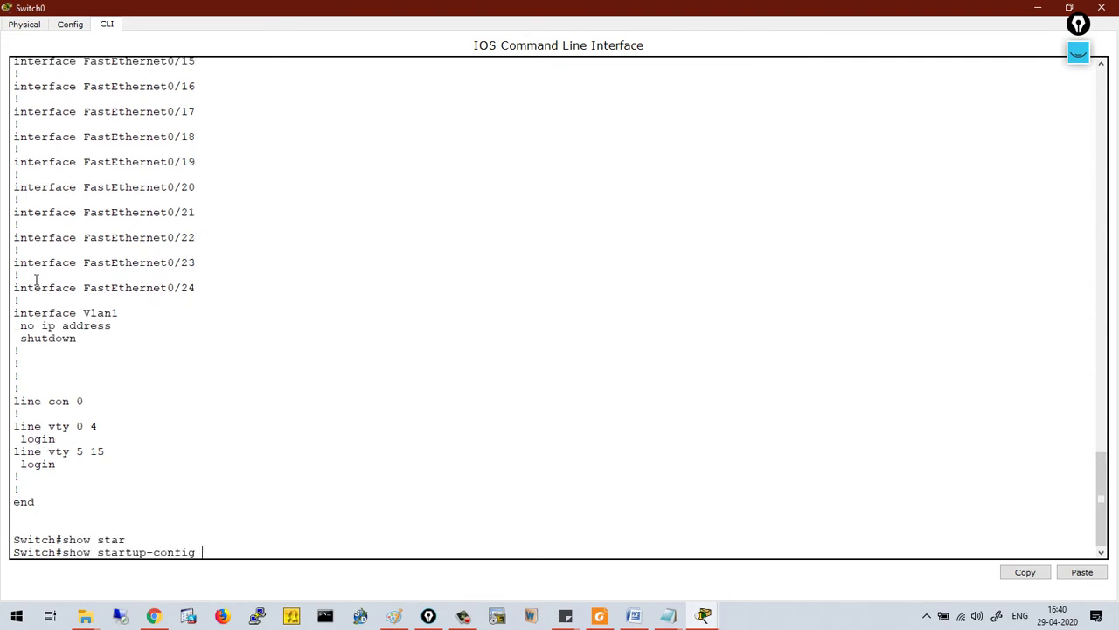
pyautogui.press('Return')
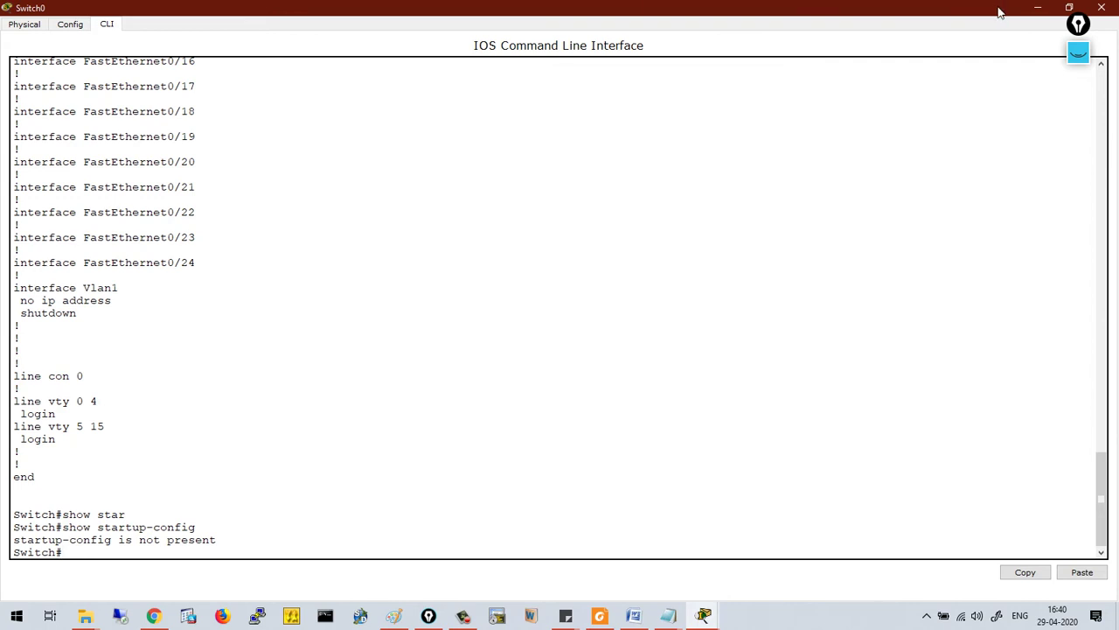
# Step: Restore the Switch0 window to its smaller size and display the switch's time with show clock
pyautogui.click(1070, 7)
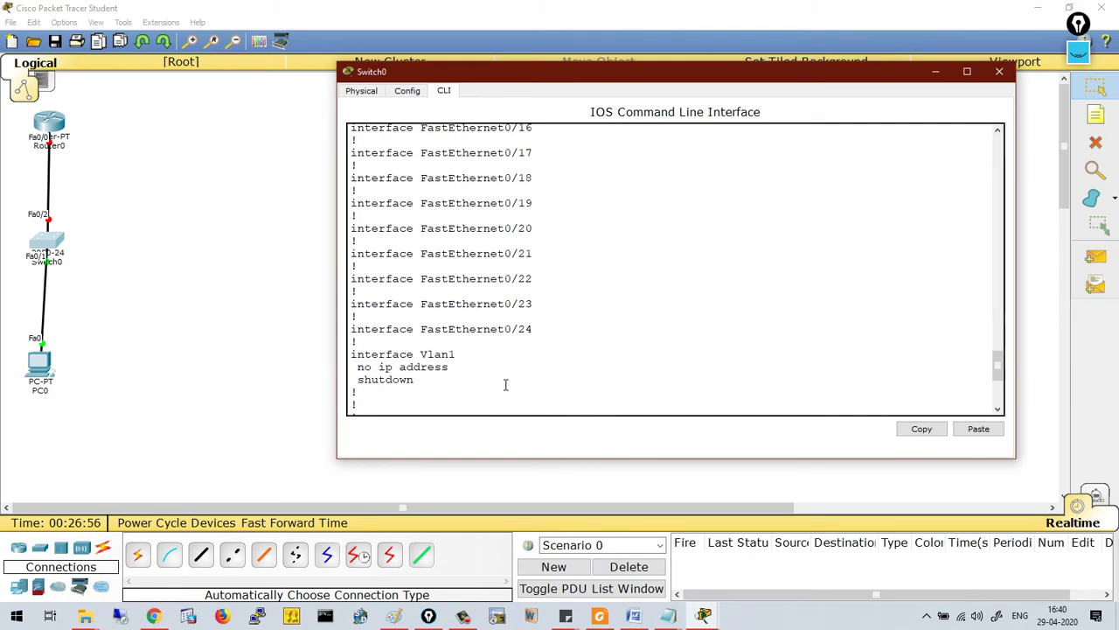
pyautogui.click(504, 382)
pyautogui.press('Return')
pyautogui.press('Return')
pyautogui.write('show ')
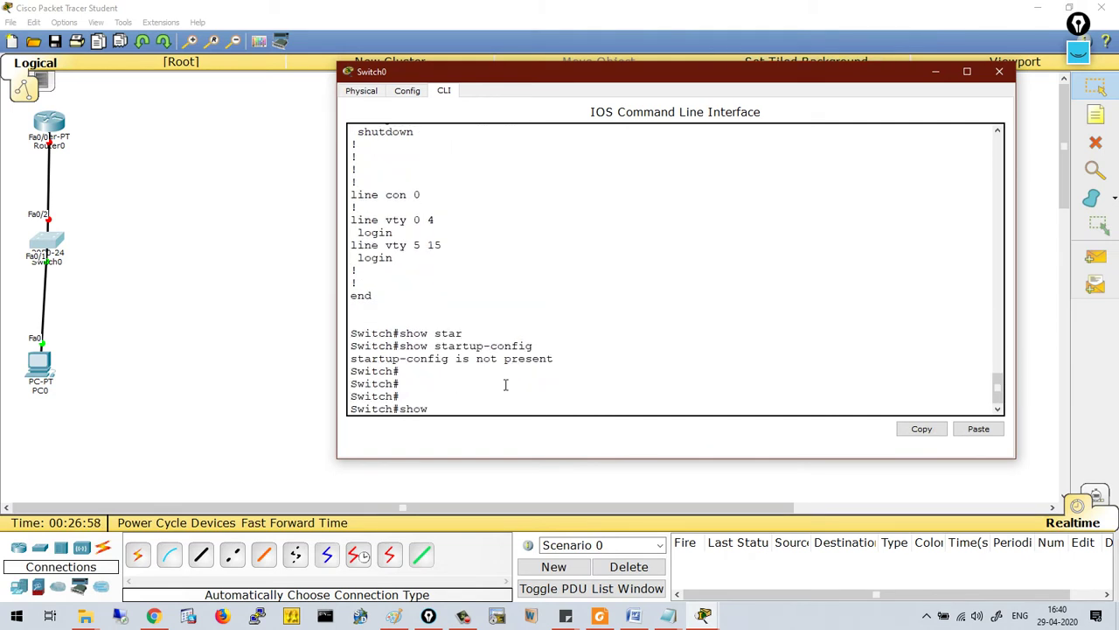
pyautogui.write('clo')
pyautogui.press('Tab')
pyautogui.press('Return')
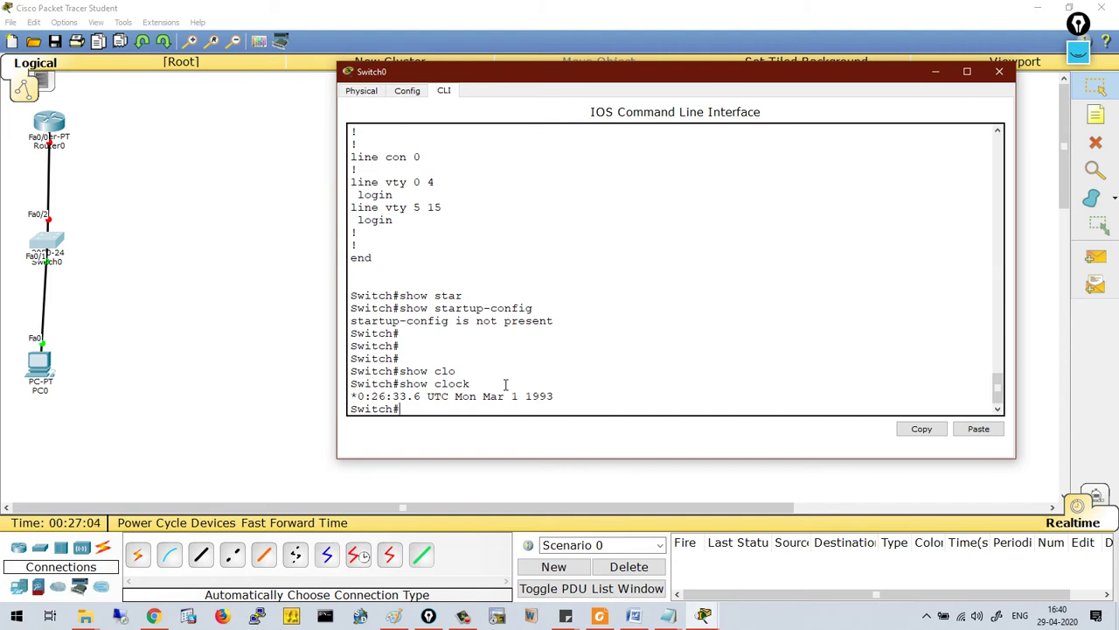
# Step: Enter global configuration mode on Switch0 with the configure terminal command
pyautogui.write('conf')
pyautogui.press('Tab')
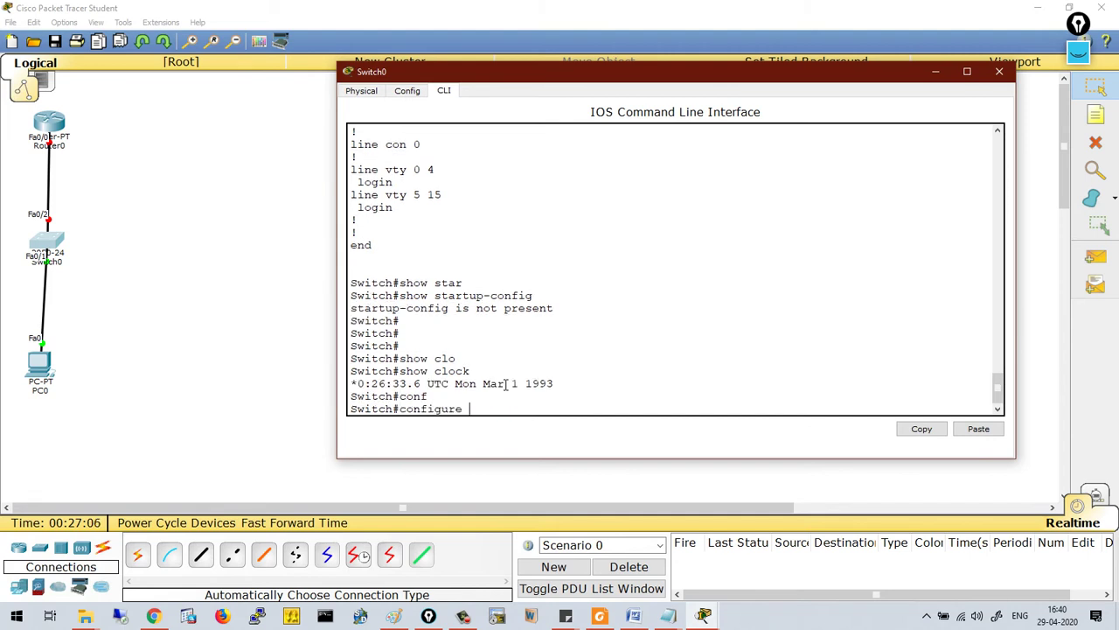
pyautogui.write('ter')
pyautogui.press('Tab')
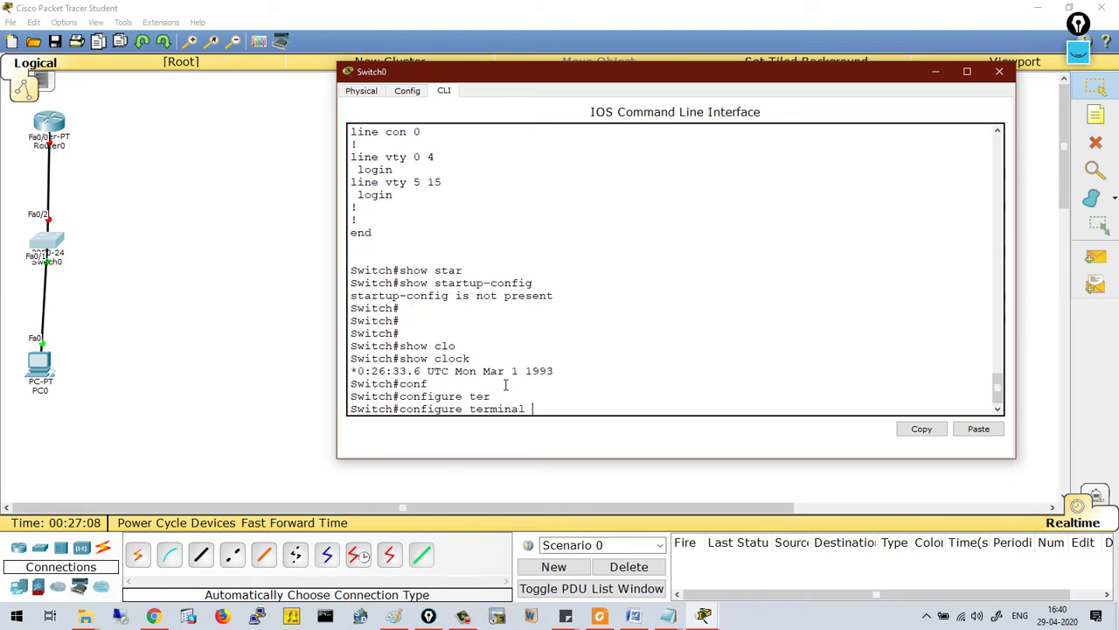
pyautogui.press('Return')
pyautogui.press('Return')
pyautogui.press('Return')
pyautogui.press('Return')
pyautogui.press('Return')
pyautogui.press('Return')
pyautogui.press('Return')
pyautogui.press('Return')
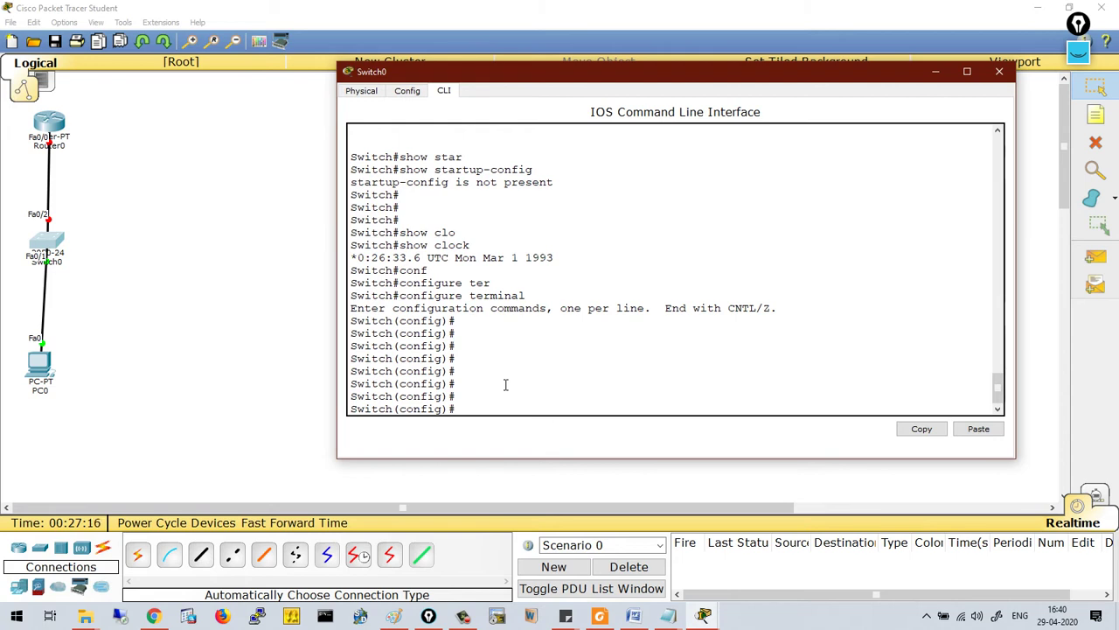
# Step: Check the help for the hostname command and set the switch's hostname to SW1_NB
pyautogui.write('ho')
pyautogui.press('Tab')
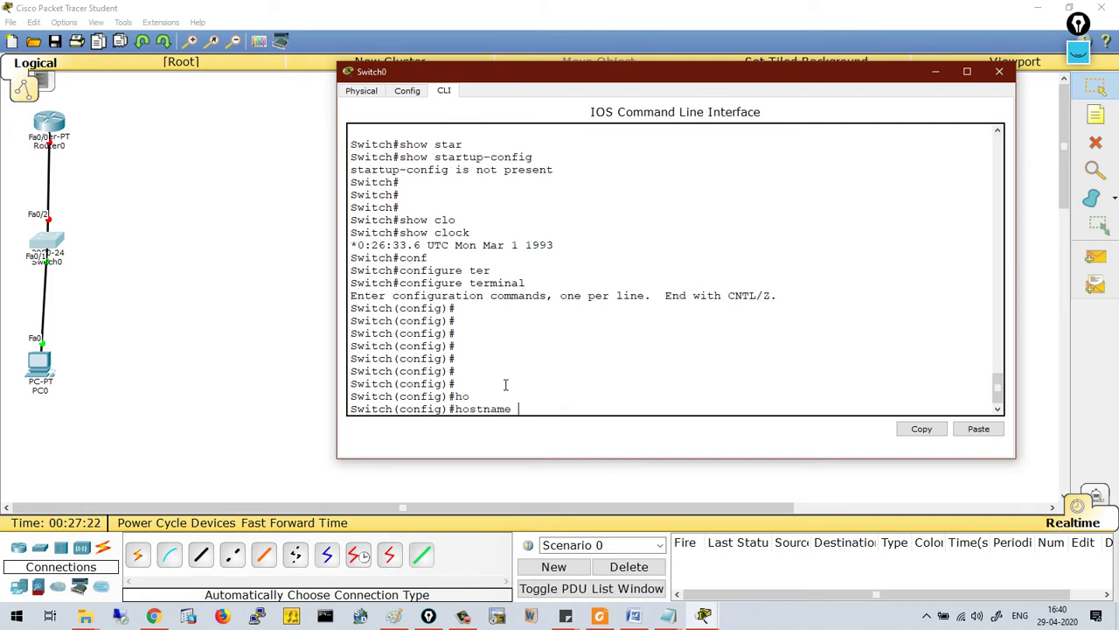
pyautogui.write('?')
pyautogui.write('SW')
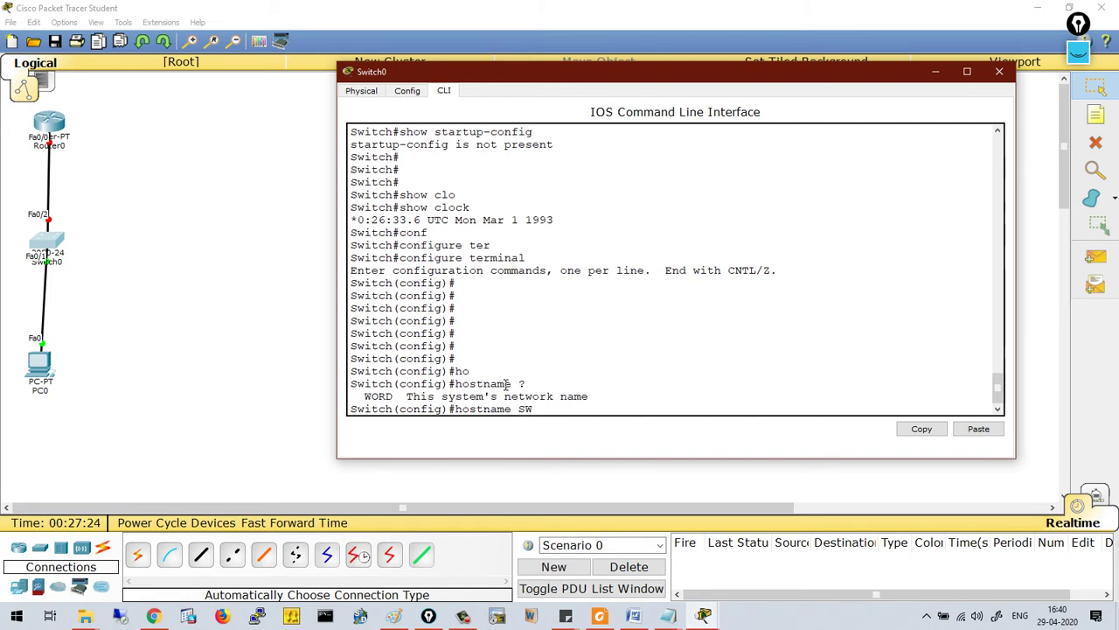
pyautogui.write('1_NB')
pyautogui.press('Return')
pyautogui.press('Return')
pyautogui.press('Return')
pyautogui.press('Return')
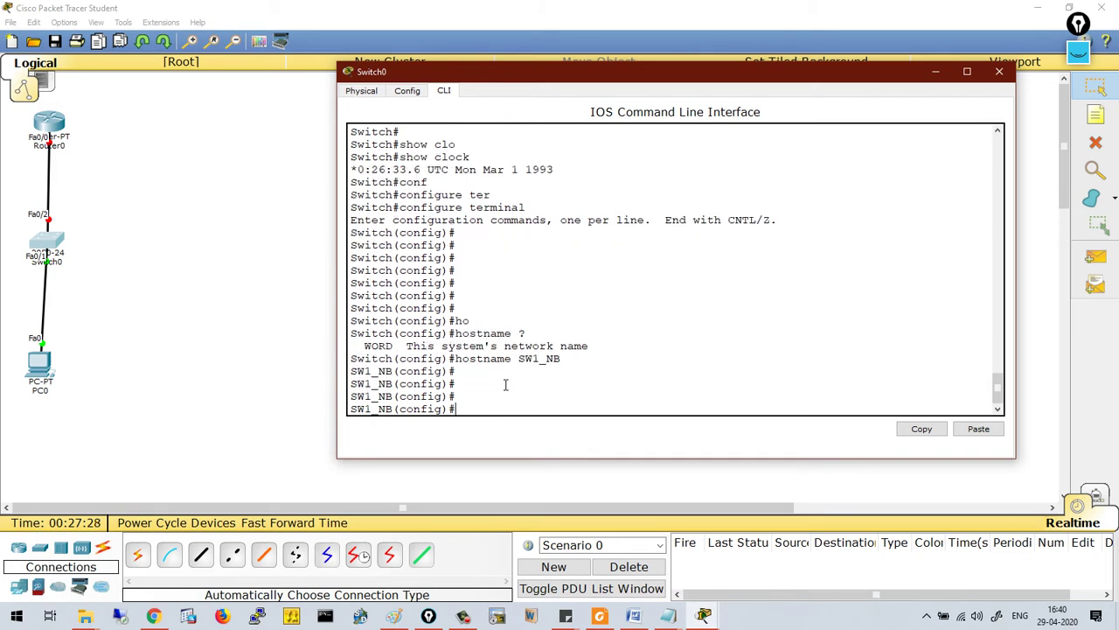
pyautogui.press('Return')
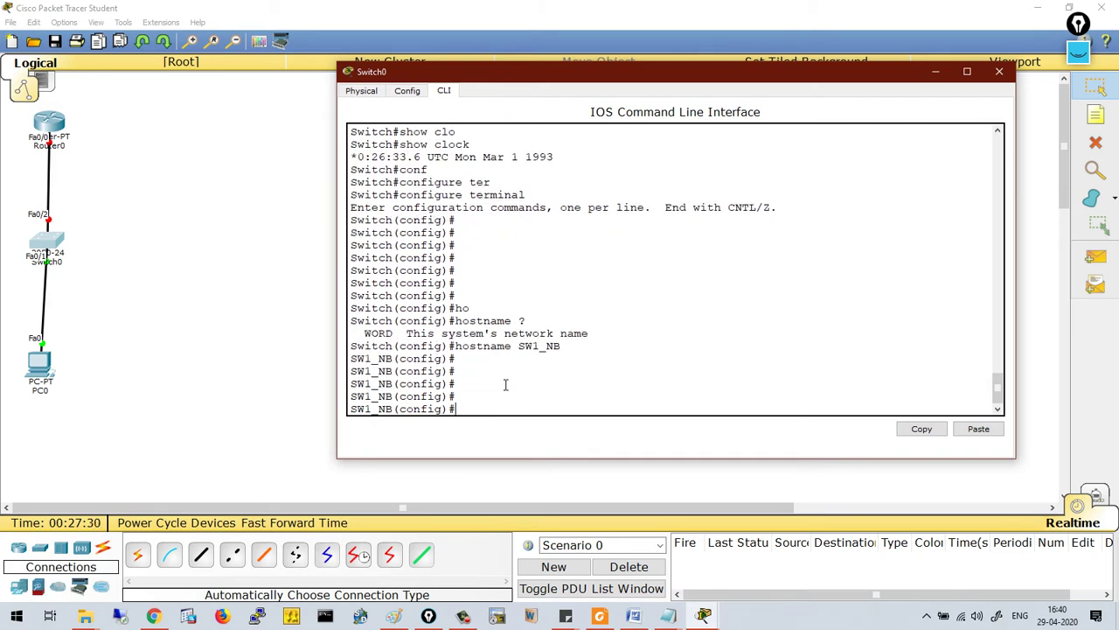
pyautogui.press('Return')
pyautogui.press('Return')
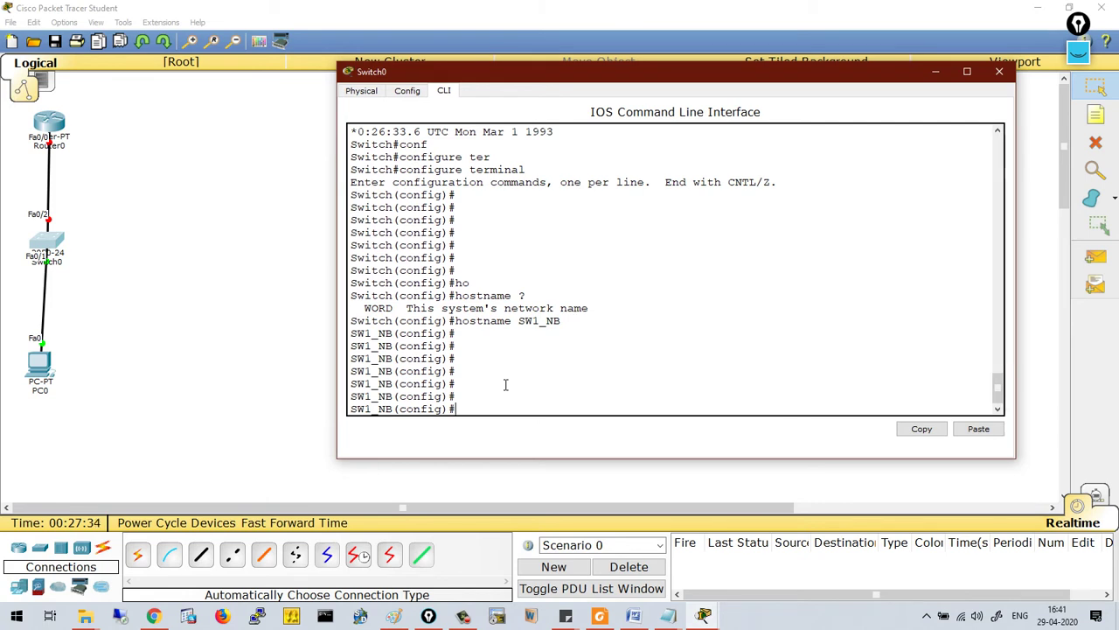
# Step: Begin a banner motd command on SW1_NB and examine its context help for the delimiter and banner-text syntax
pyautogui.write('ban')
pyautogui.press('Tab')
pyautogui.write('?m')
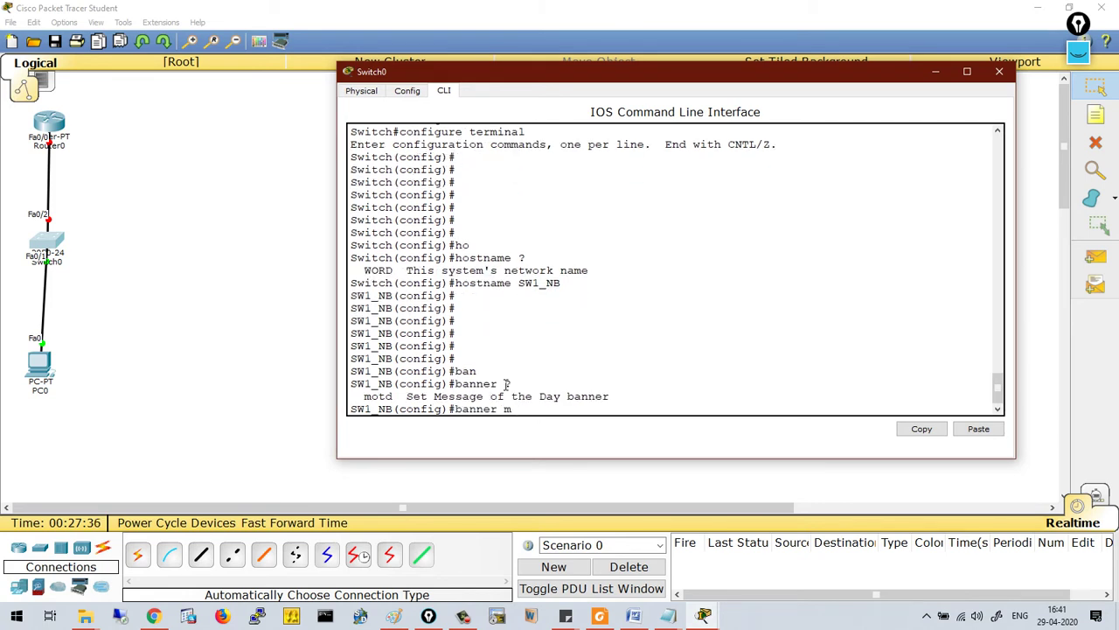
pyautogui.write('o')
pyautogui.press('Tab')
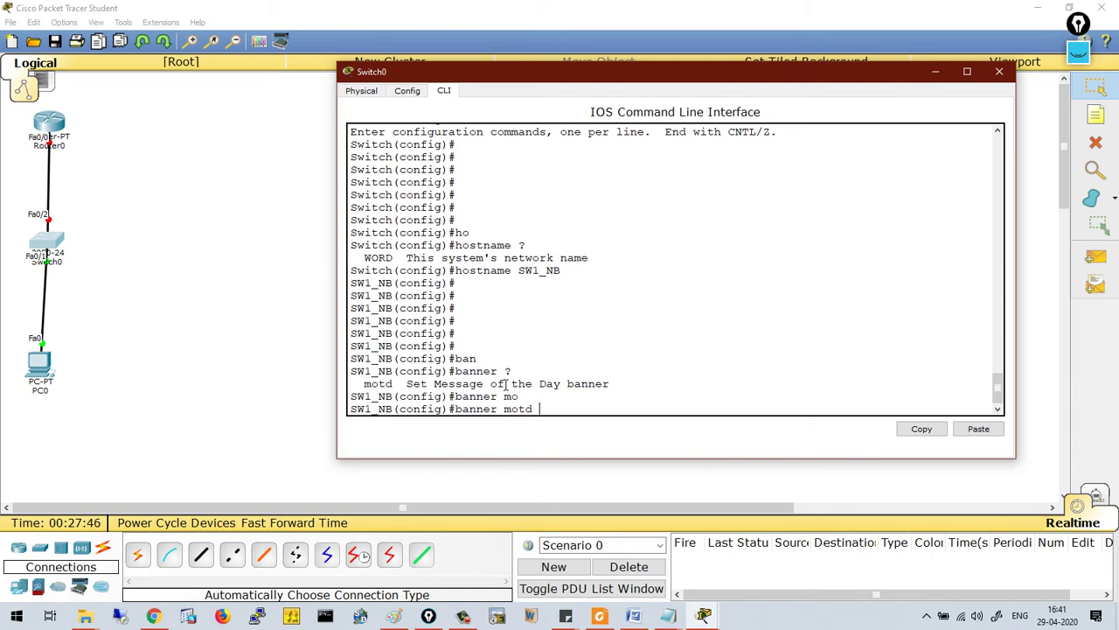
pyautogui.write('?')
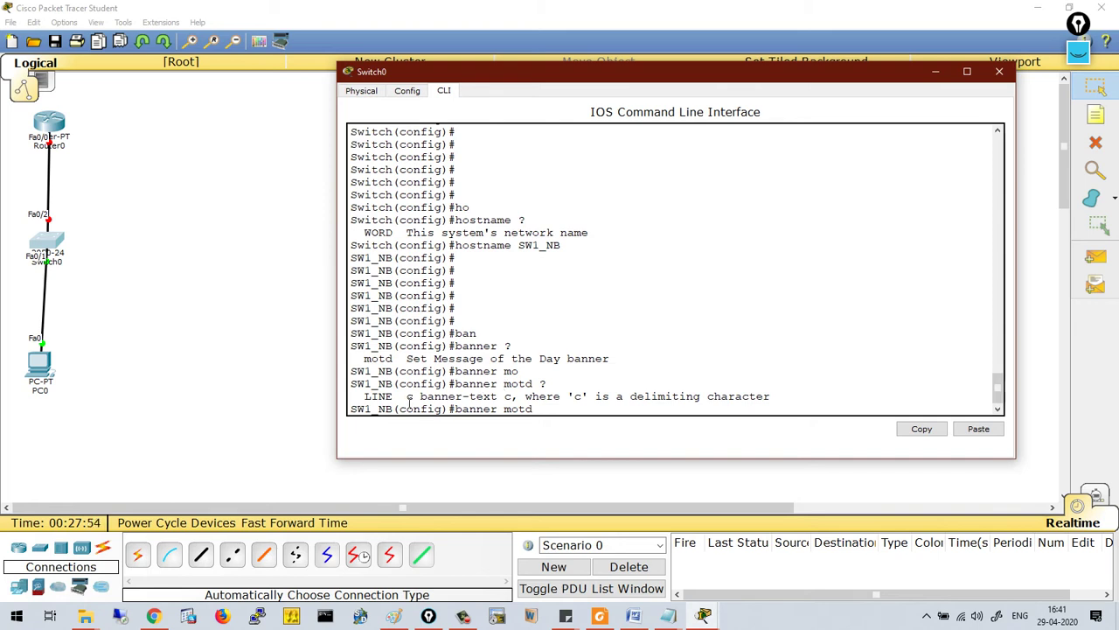
pyautogui.moveTo(401, 396); pyautogui.dragTo(524, 401)
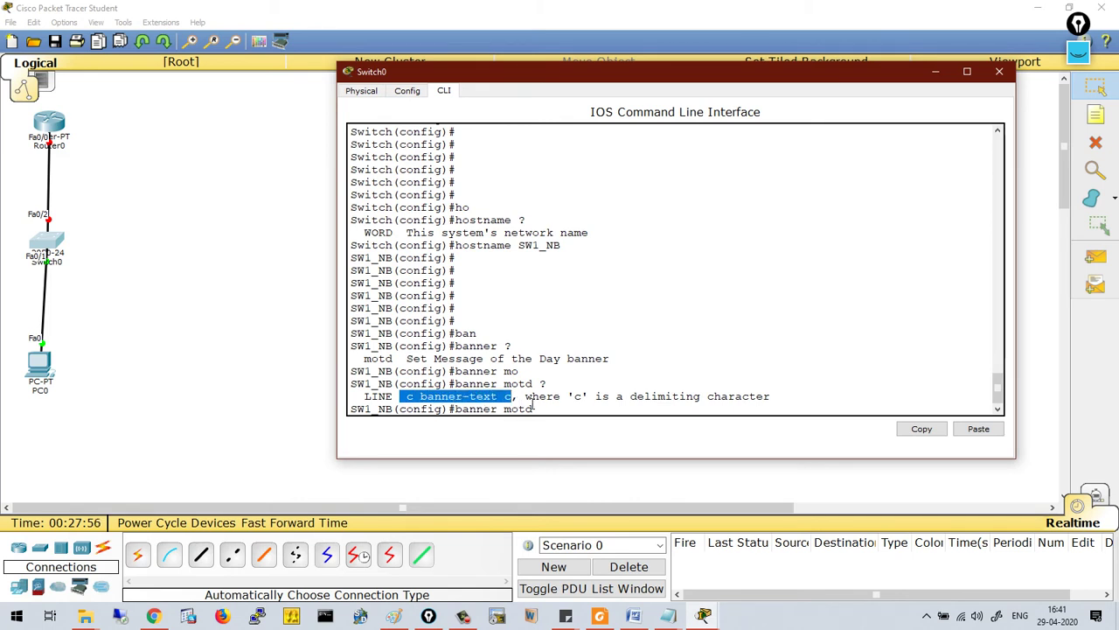
pyautogui.click(525, 398)
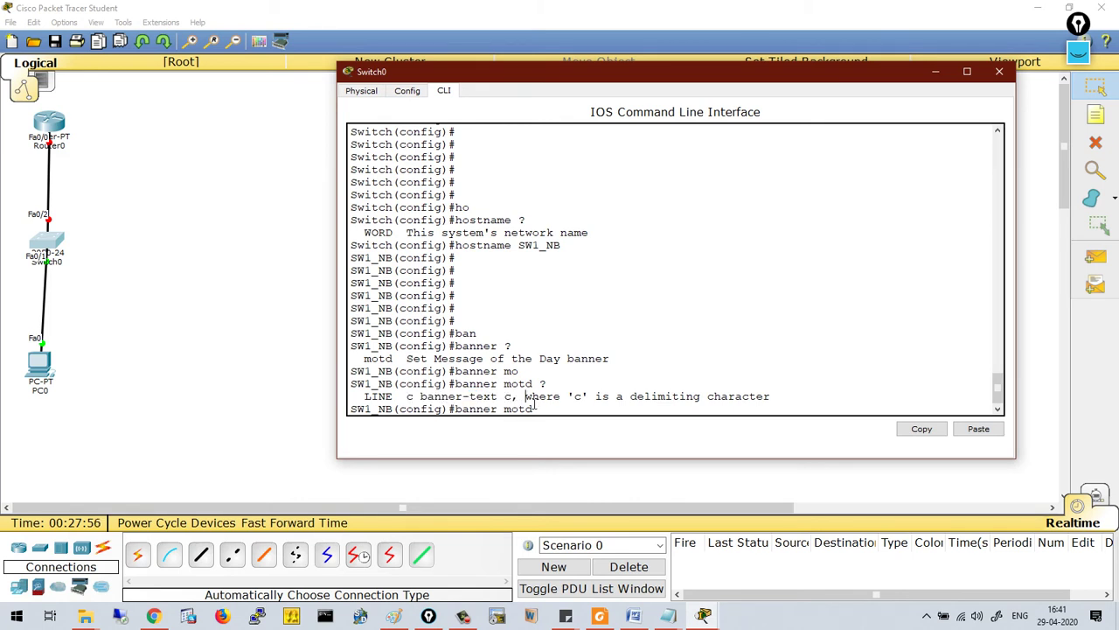
pyautogui.moveTo(421, 403); pyautogui.dragTo(525, 403)
pyautogui.doubleClick(409, 399)
pyautogui.click(565, 417)
# Step: Set the message-of-the-day banner to WELCOME_TO_NB with c as the delimiter, and check both delimiters in the command
pyautogui.write('WELCOME_ TO_NB c')
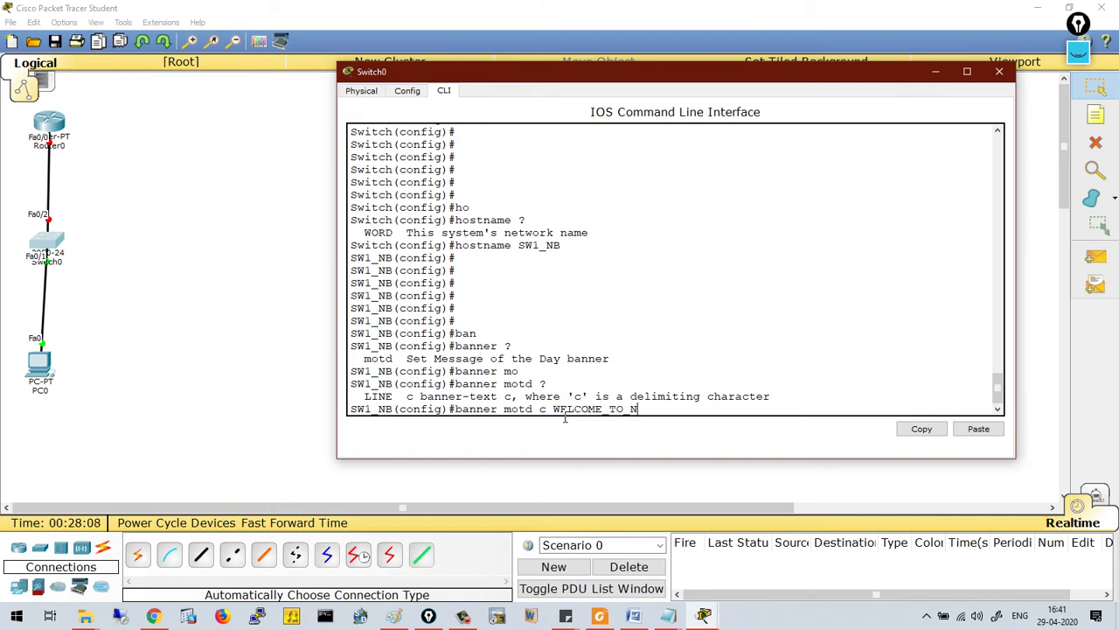
pyautogui.press('Return')
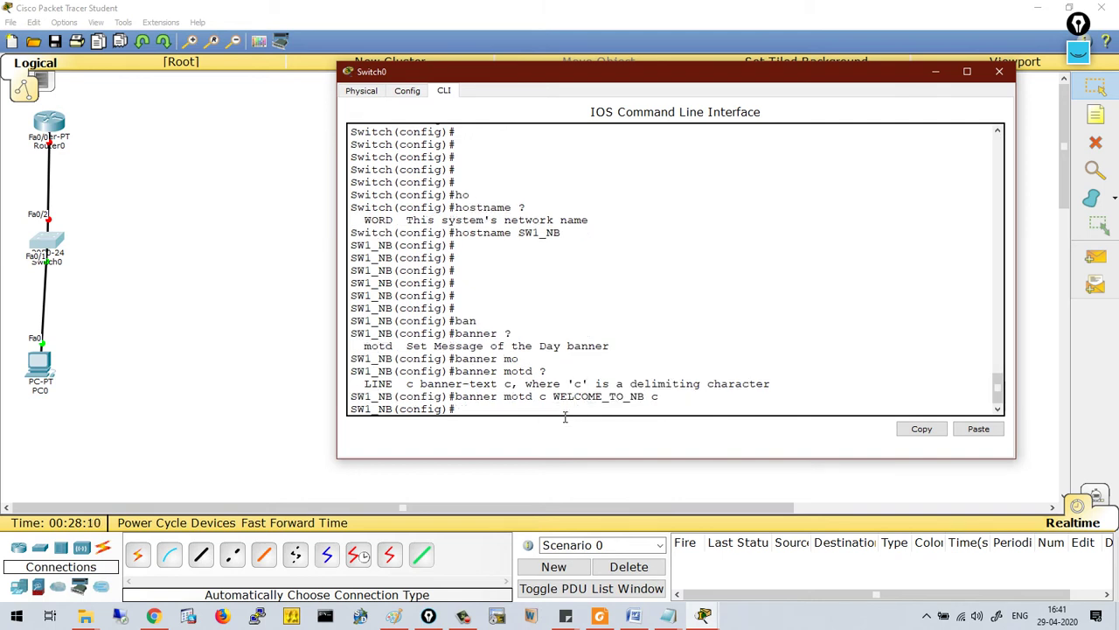
pyautogui.press('Return')
pyautogui.press('Return')
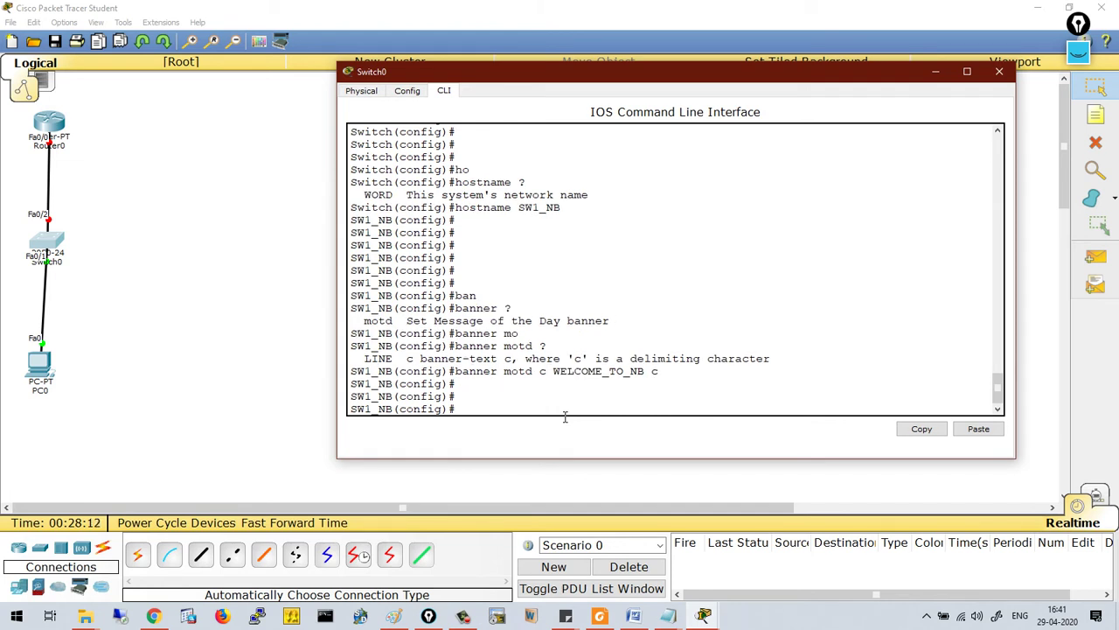
pyautogui.doubleClick(544, 374)
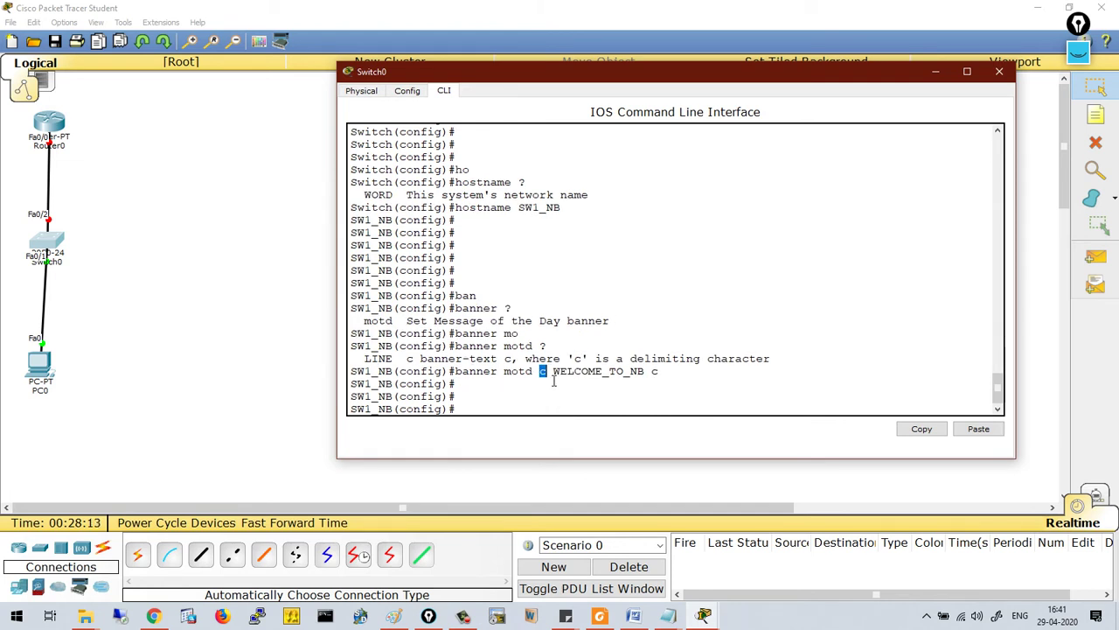
pyautogui.click(654, 374)
pyautogui.doubleClick(657, 379)
pyautogui.click(654, 399)
# Step: End global configuration mode on SW1_NB and return to the privileged prompt
pyautogui.press('Return')
pyautogui.press('Return')
pyautogui.press('Return')
pyautogui.hotkey('ctrl', 'z')
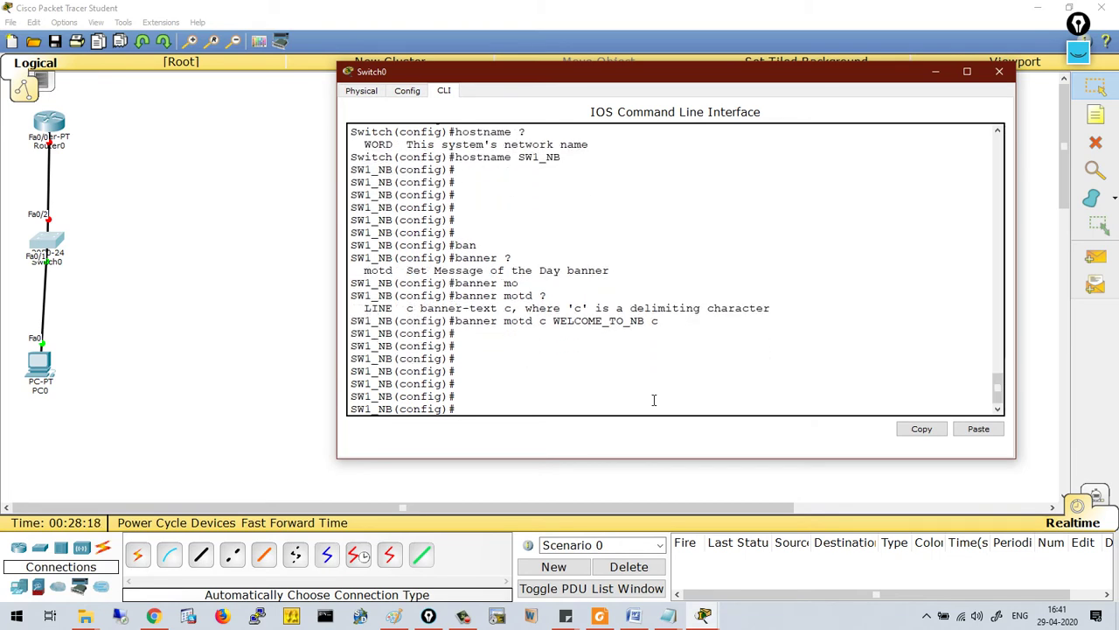
pyautogui.press('Return')
pyautogui.press('Return')
pyautogui.press('Return')
# Step: Save the configuration with copy running-config startup-config, accepting the default destination filename startup-config
pyautogui.write('cop')
pyautogui.press('Tab')
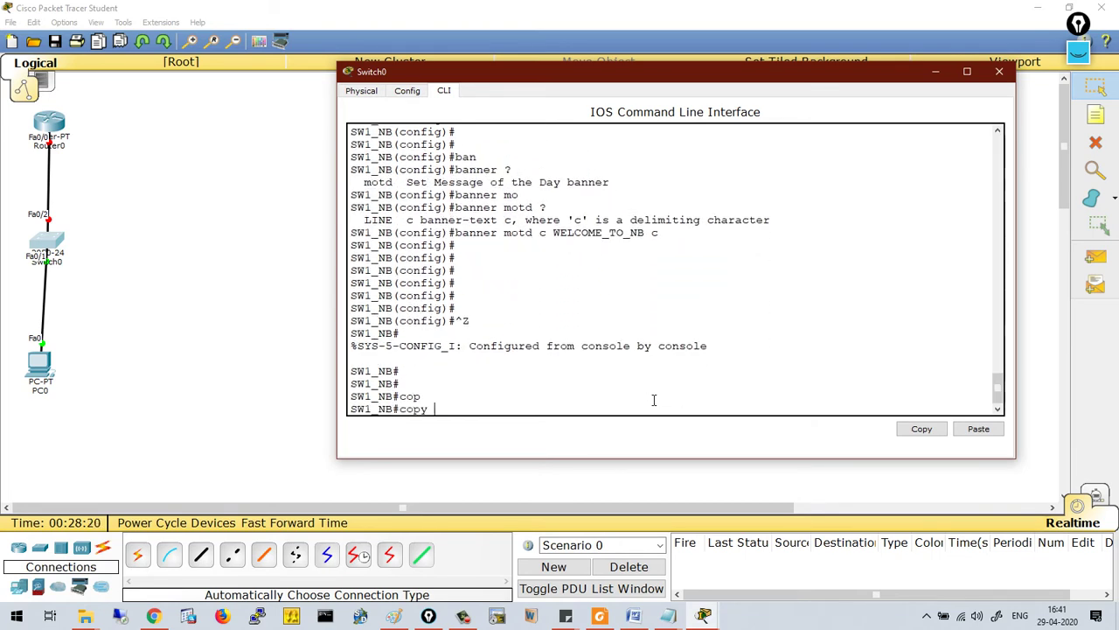
pyautogui.write('ru')
pyautogui.press('Tab')
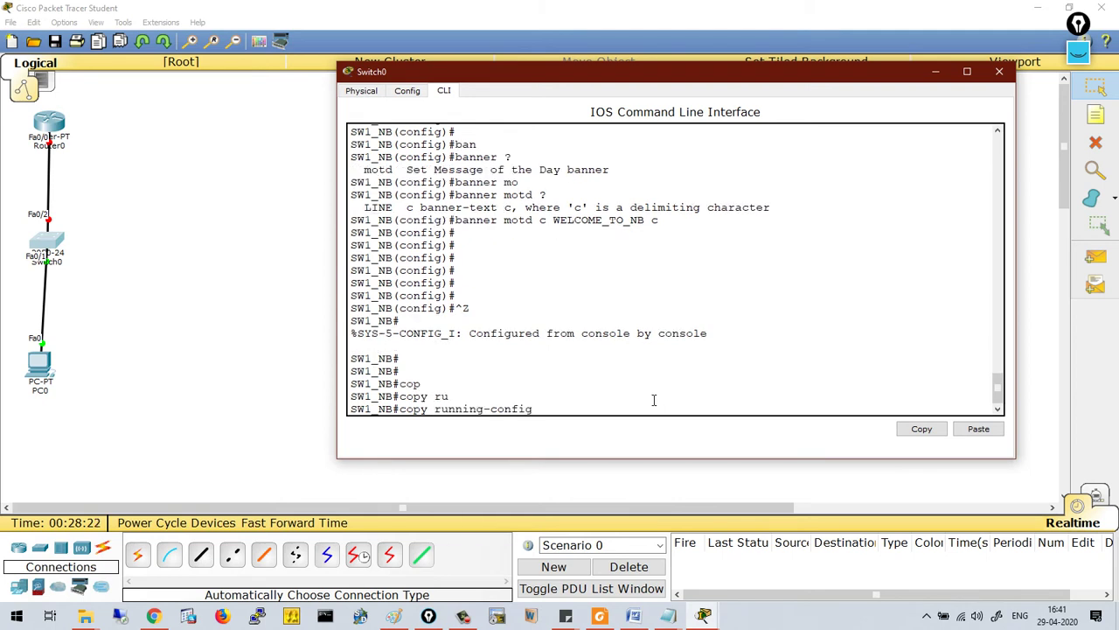
pyautogui.write('st')
pyautogui.press('Tab')
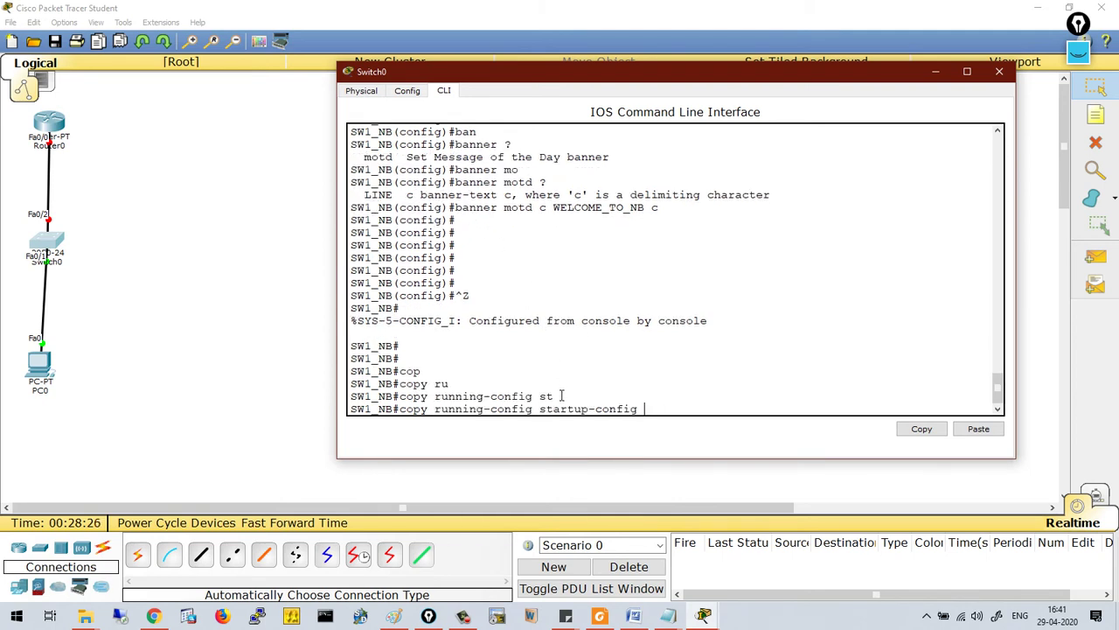
pyautogui.moveTo(540, 409); pyautogui.dragTo(647, 412)
pyautogui.press('Return')
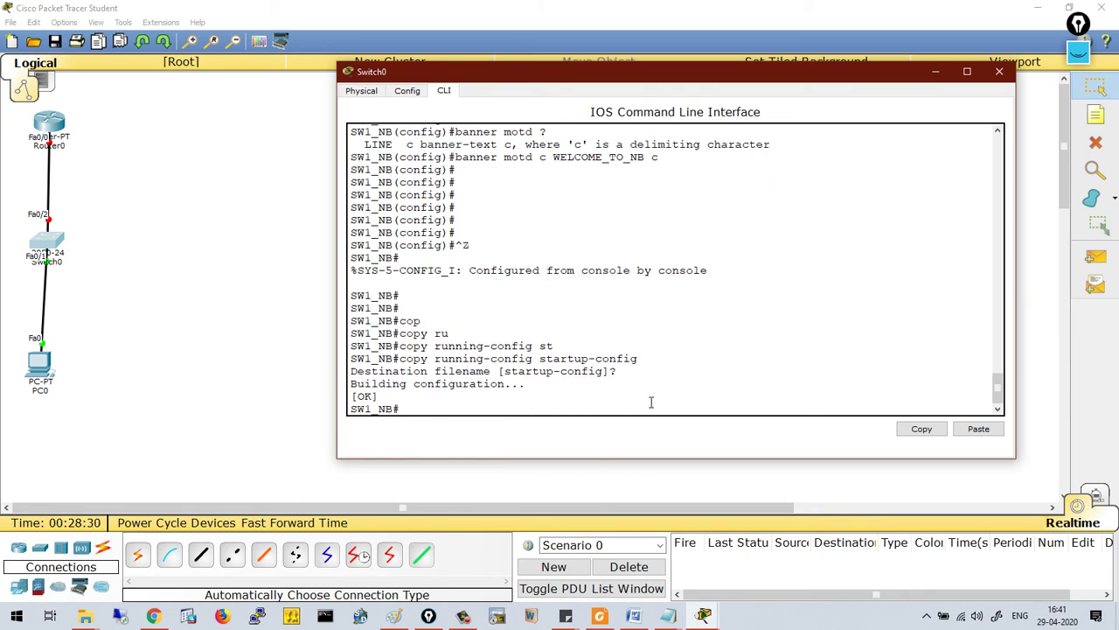
# Step: Save SW1_NB's configuration again using the write command
pyautogui.press('Return')
pyautogui.press('Return')
pyautogui.write('wri')
pyautogui.press('Tab')
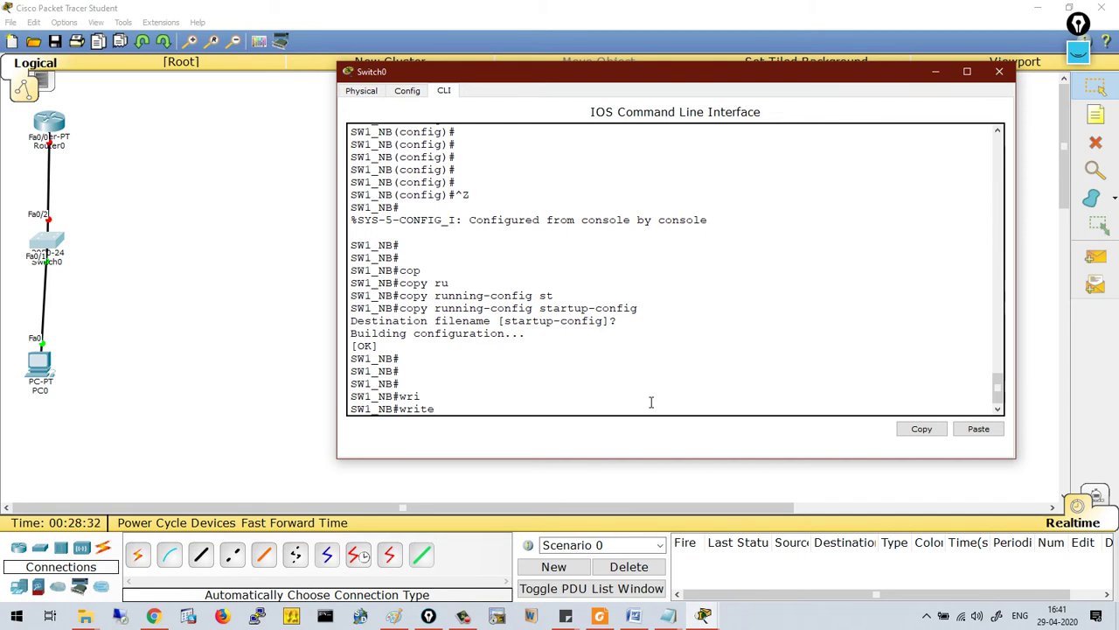
pyautogui.press('Return')
pyautogui.press('Return')
pyautogui.press('Return')
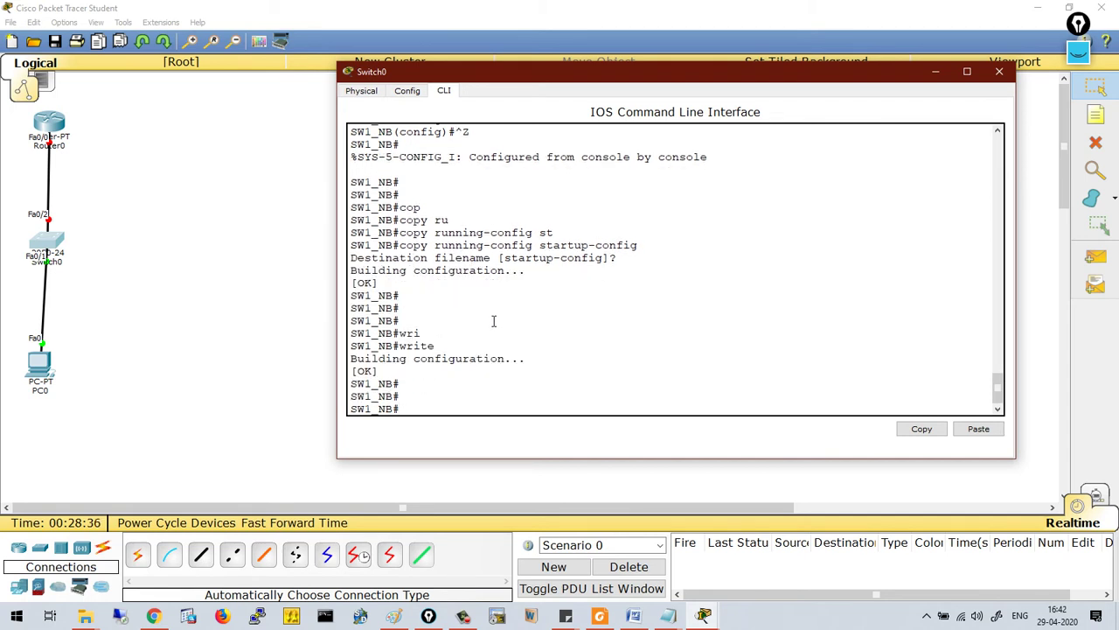
# Step: Run show startup-config on SW1_NB and page through to its end, examining the hostname and banner motd lines
pyautogui.press('Return')
pyautogui.press('Return')
pyautogui.write('show sta')
pyautogui.press('Tab')
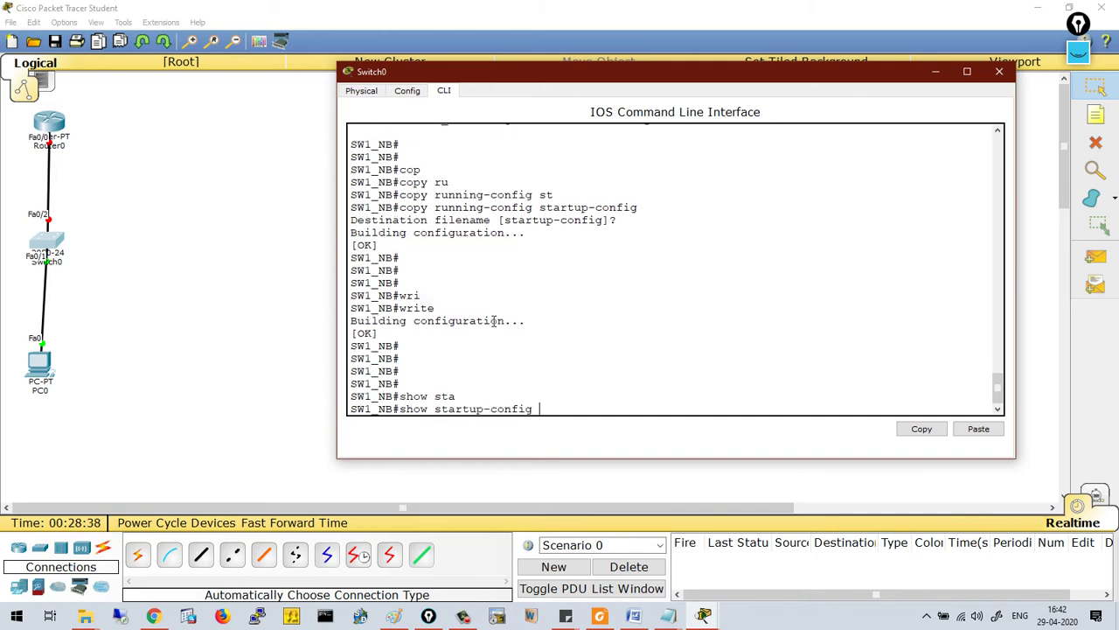
pyautogui.press('Return')
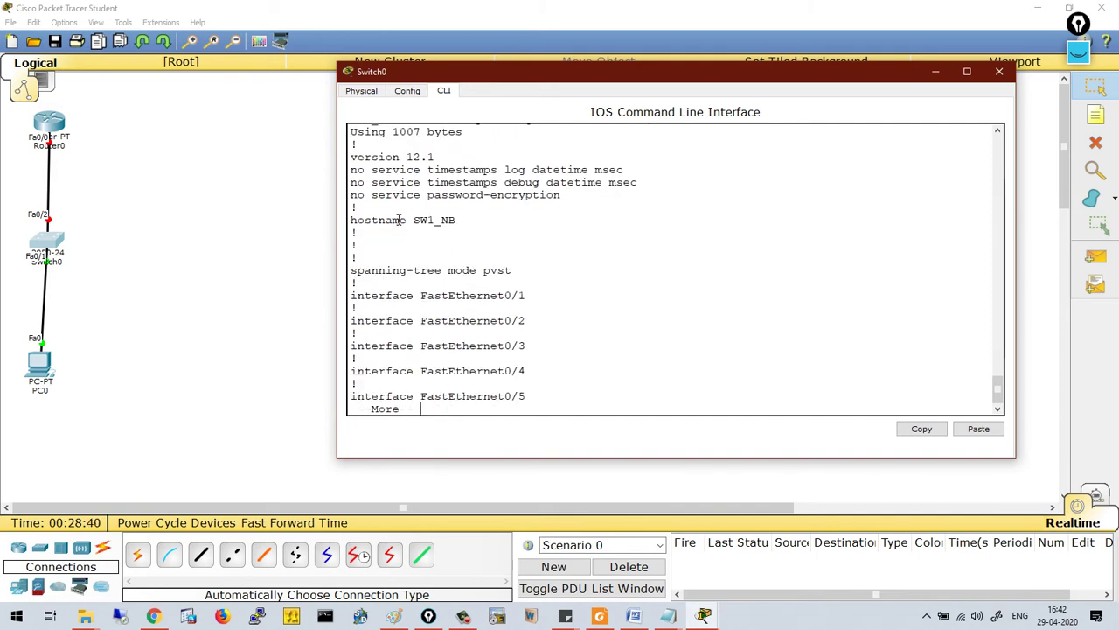
pyautogui.moveTo(358, 208); pyautogui.dragTo(473, 231)
pyautogui.press('space')
pyautogui.press('space')
pyautogui.press('space')
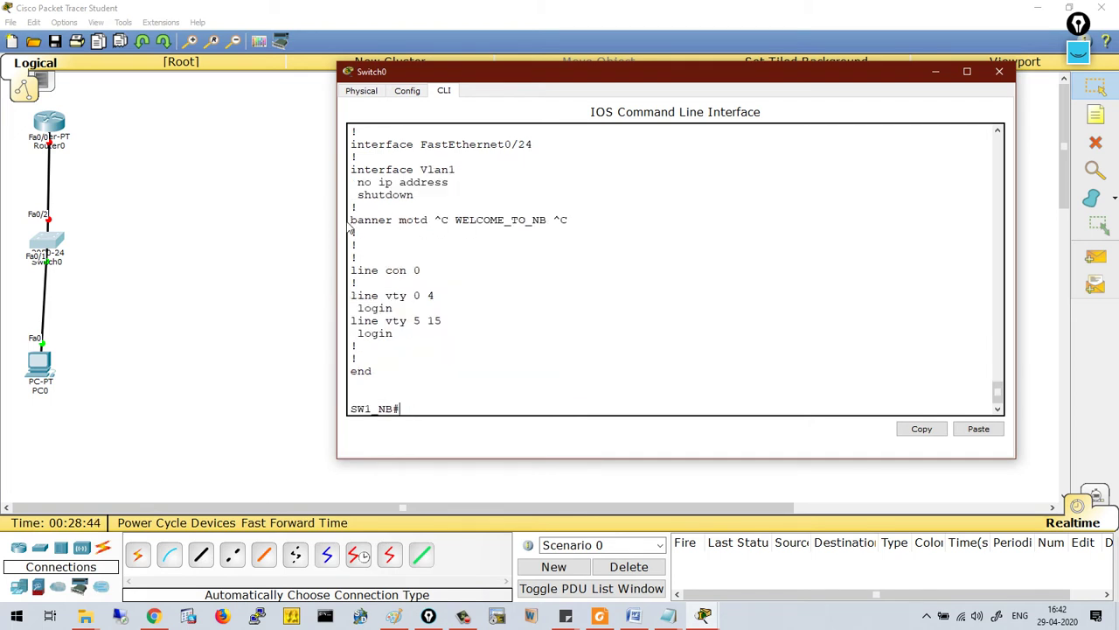
# Step: Exit SW1_NB's console session and start it again, checking the message-of-the-day banner against the banner motd line
pyautogui.moveTo(352, 226); pyautogui.dragTo(569, 241)
pyautogui.click(570, 308)
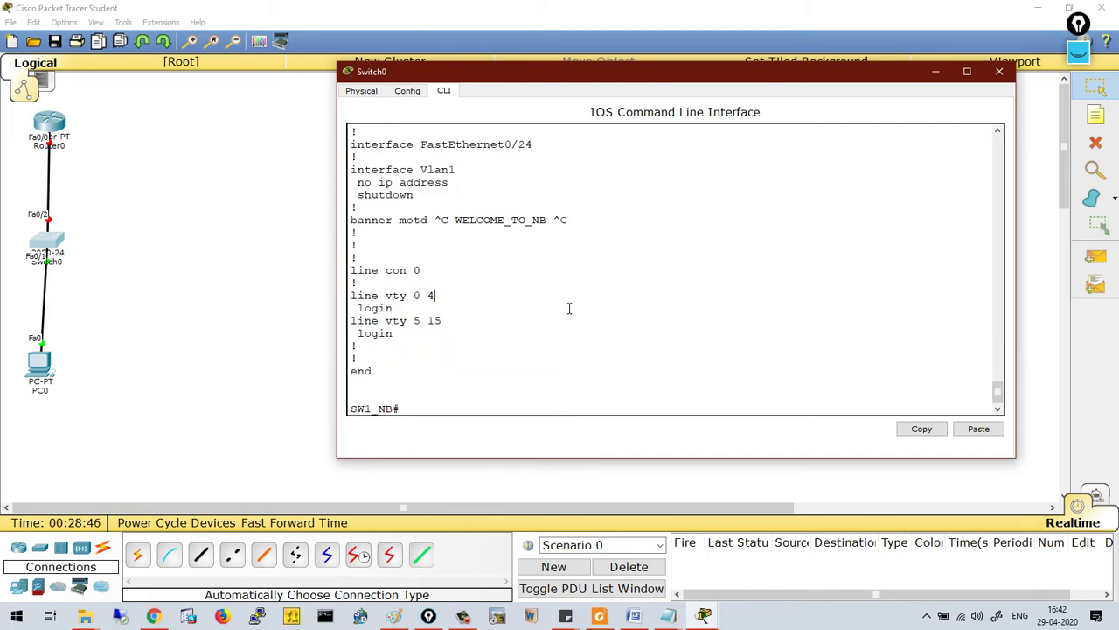
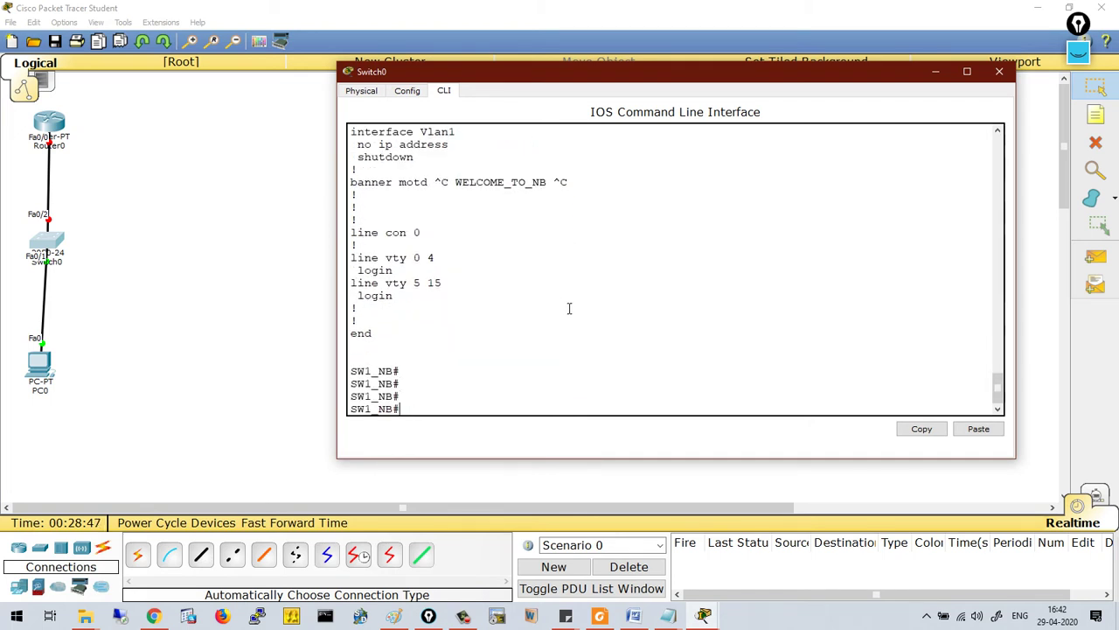
pyautogui.press('Return')
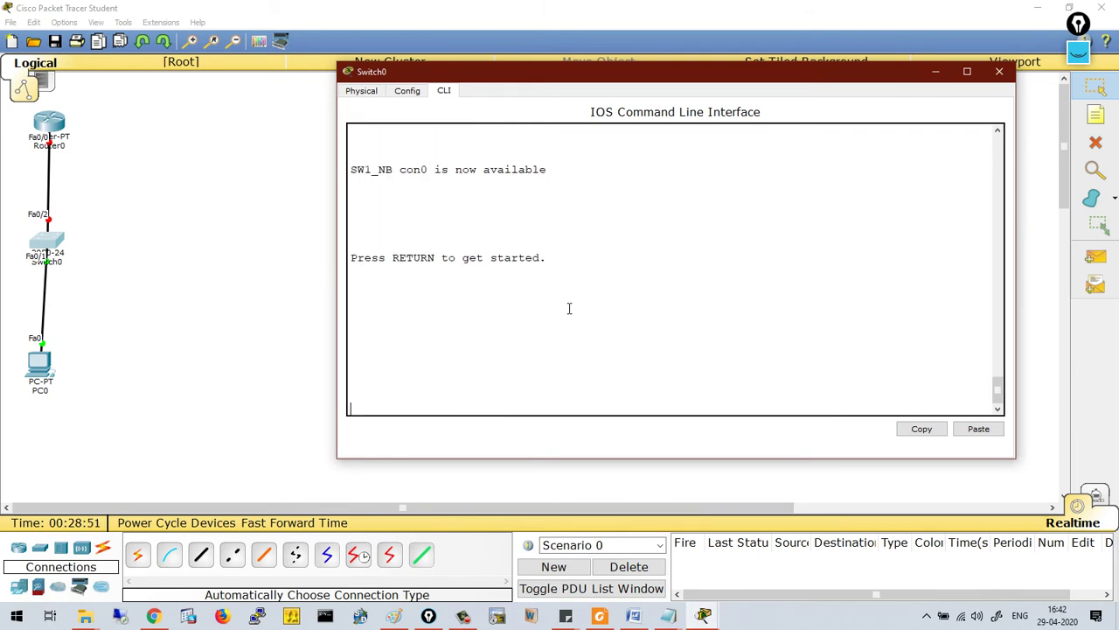
pyautogui.press('Return')
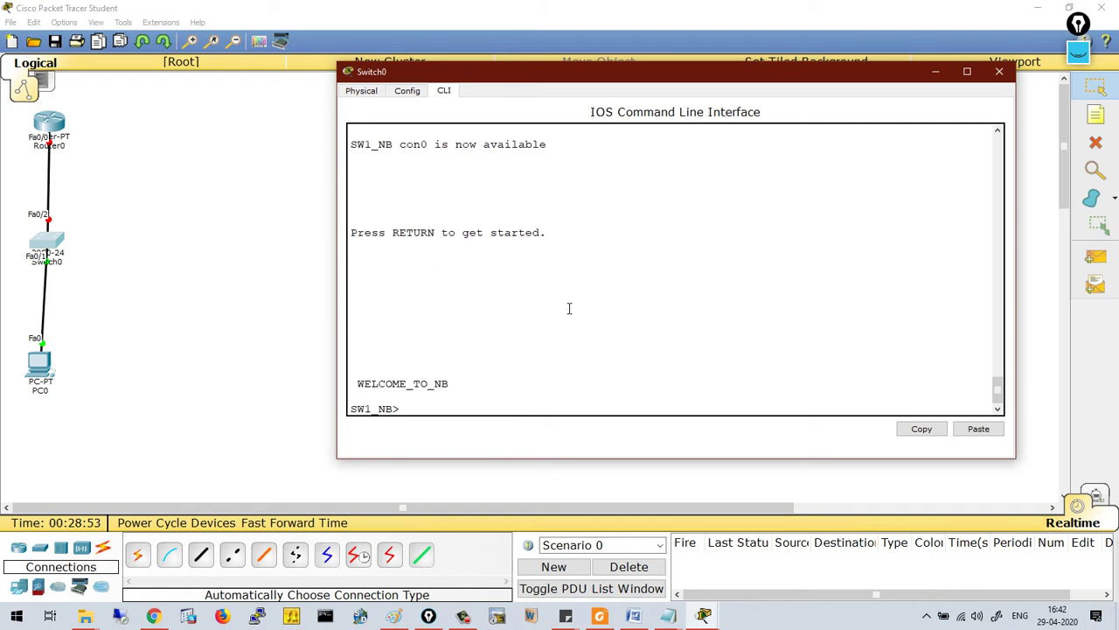
pyautogui.click(359, 390)
pyautogui.moveTo(359, 390); pyautogui.dragTo(453, 387)
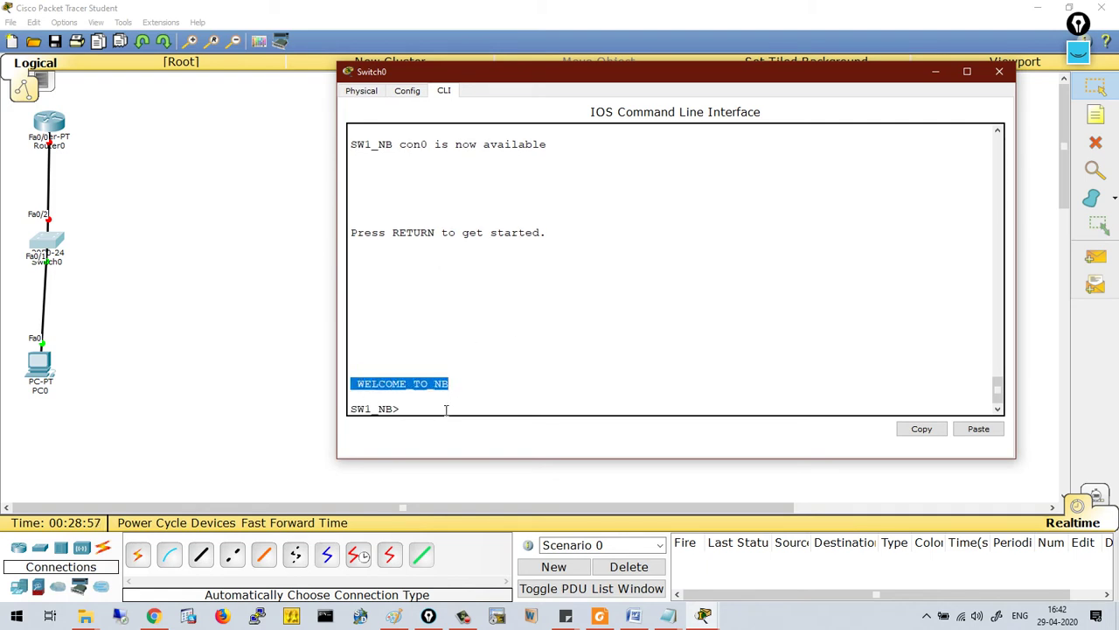
pyautogui.click(445, 411)
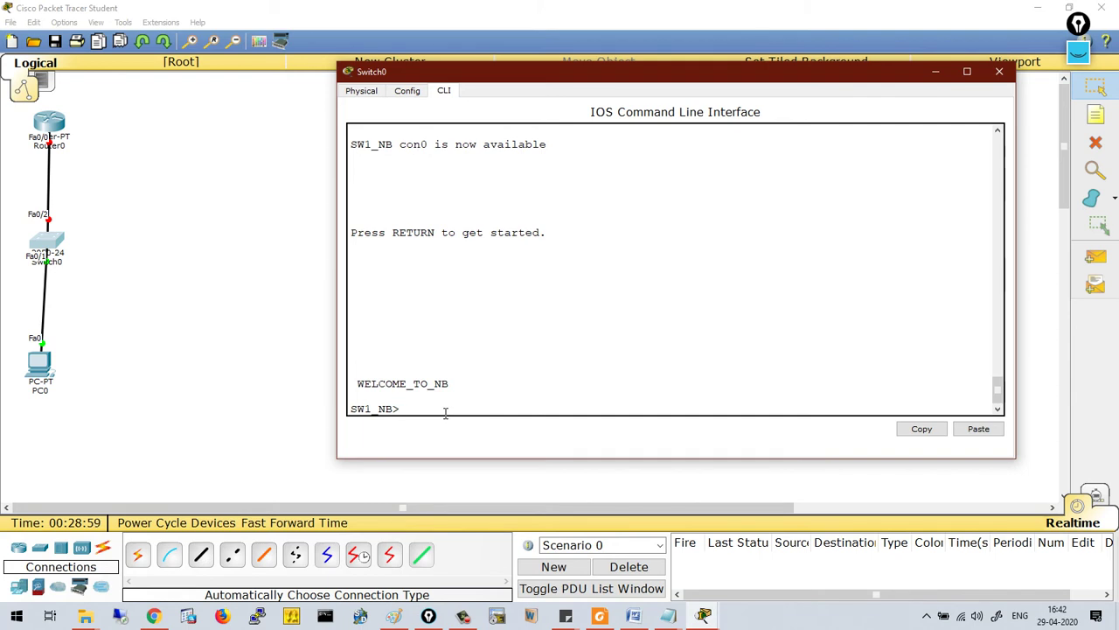
# Step: Enter privileged EXEC mode on SW1_NB with the enable command
pyautogui.write('ena')
pyautogui.press('Tab')
pyautogui.press('Return')
pyautogui.press('Return')
pyautogui.press('Return')
pyautogui.press('Return')
pyautogui.press('Return')
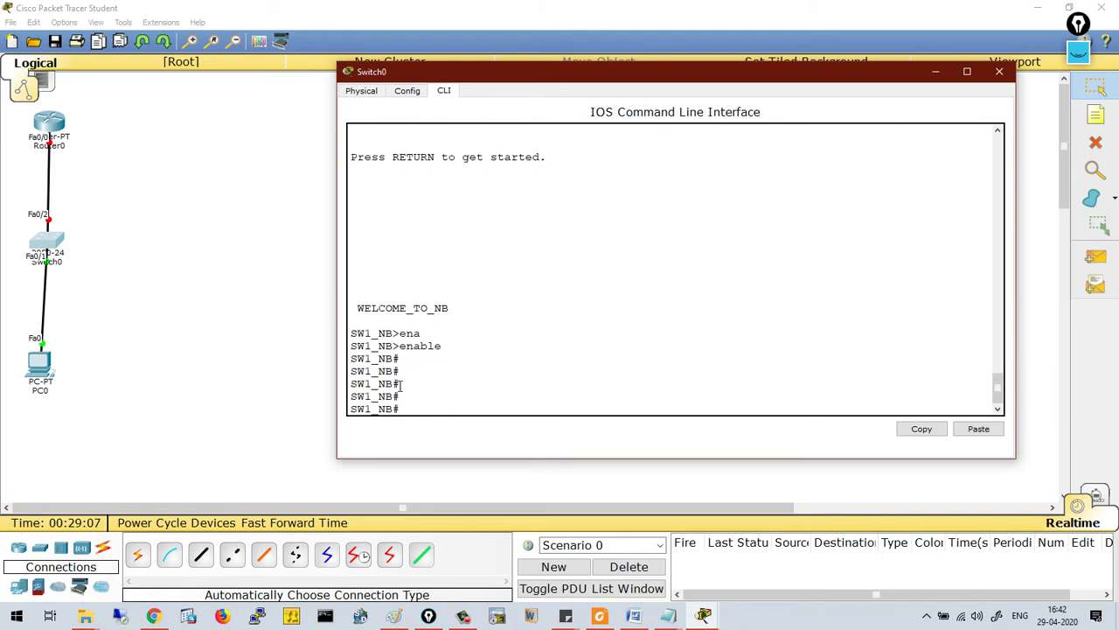
# Step: Return SW1_NB to user EXEC mode with the disable command
pyautogui.click(445, 397)
pyautogui.write('disa')
pyautogui.press('Tab')
pyautogui.press('Return')
pyautogui.press('Return')
pyautogui.press('Return')
pyautogui.press('Return')
pyautogui.press('Return')
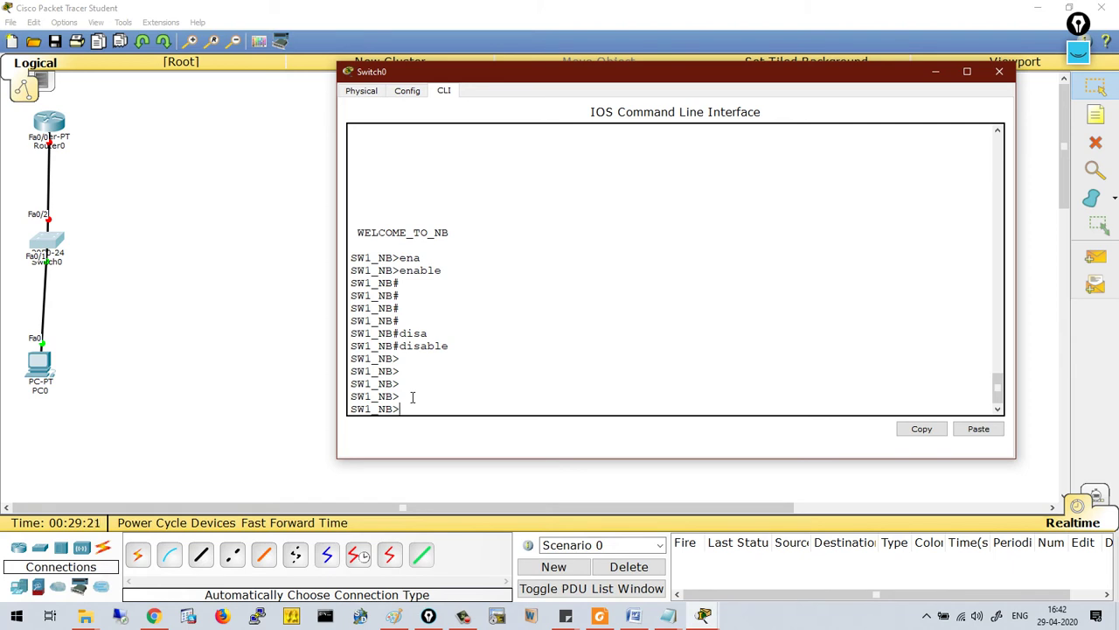
# Step: Review the earlier exit command in SW1_NB's console output, and run enable again to re-enter privileged mode
pyautogui.scroll(4, 474, 196)
pyautogui.scroll(3, 474, 195)
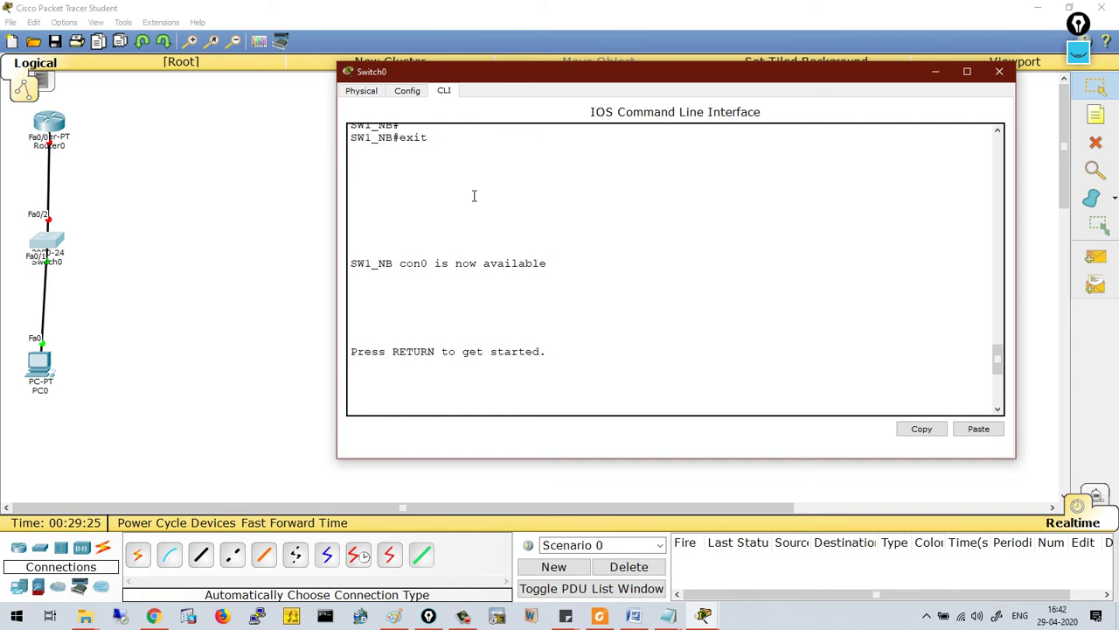
pyautogui.scroll(-5, 474, 196)
pyautogui.press('Return')
pyautogui.press('Return')
pyautogui.write('ena')
pyautogui.press('Tab')
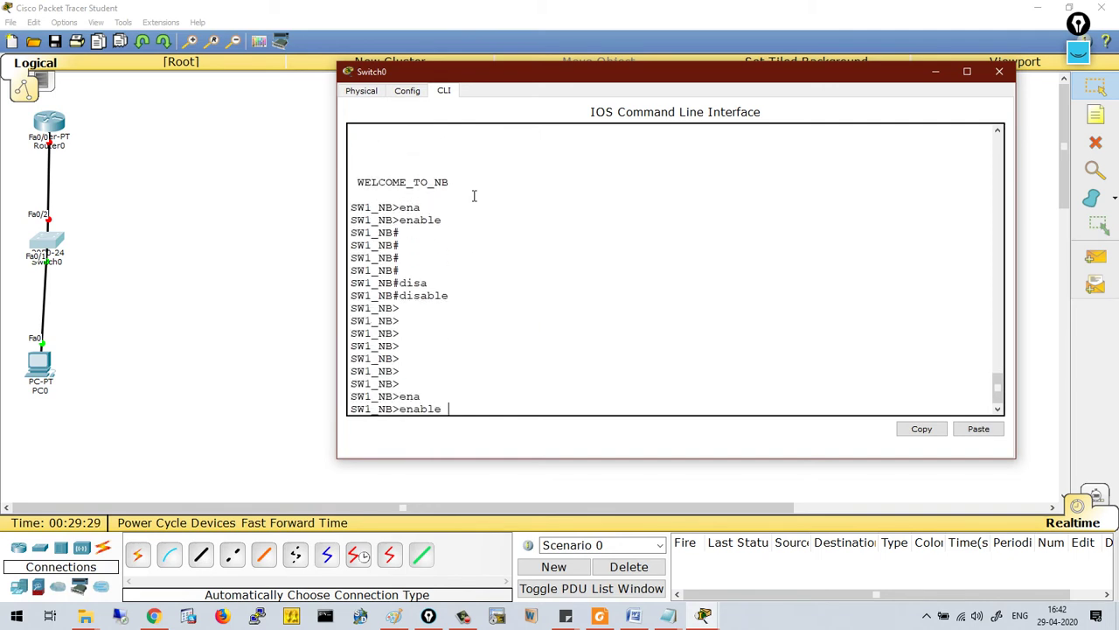
pyautogui.press('Return')
pyautogui.press('Return')
pyautogui.press('Return')
pyautogui.press('Return')
pyautogui.press('Return')
pyautogui.press('Return')
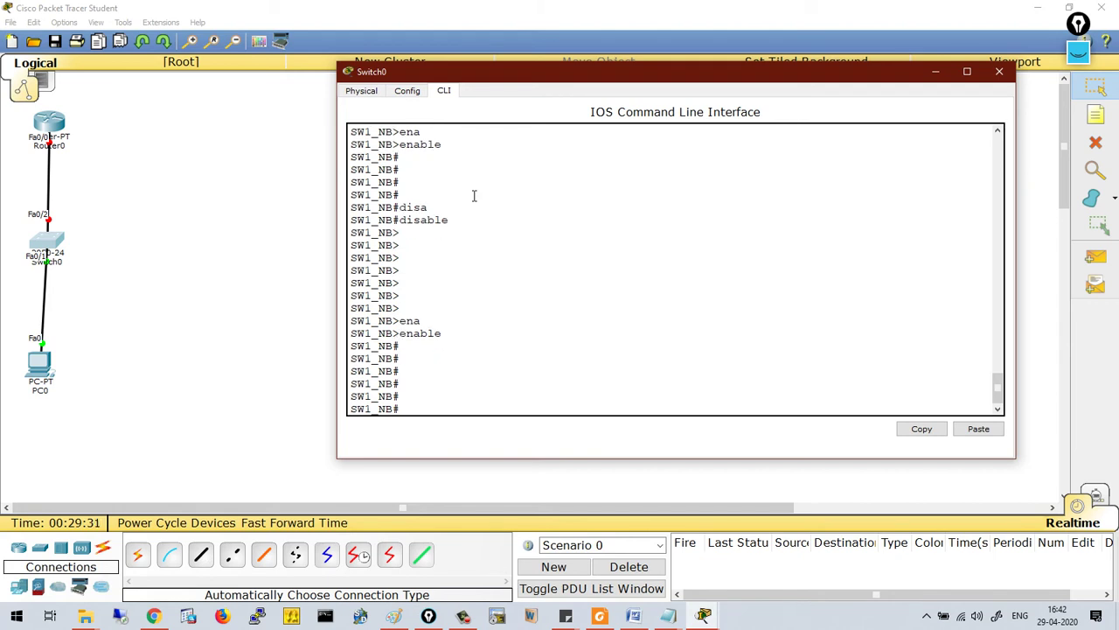
# Step: Enter global configuration mode on SW1_NB with configure terminal
pyautogui.press('Return')
pyautogui.press('Return')
pyautogui.write('confi')
pyautogui.press('Tab')
pyautogui.write('ter')
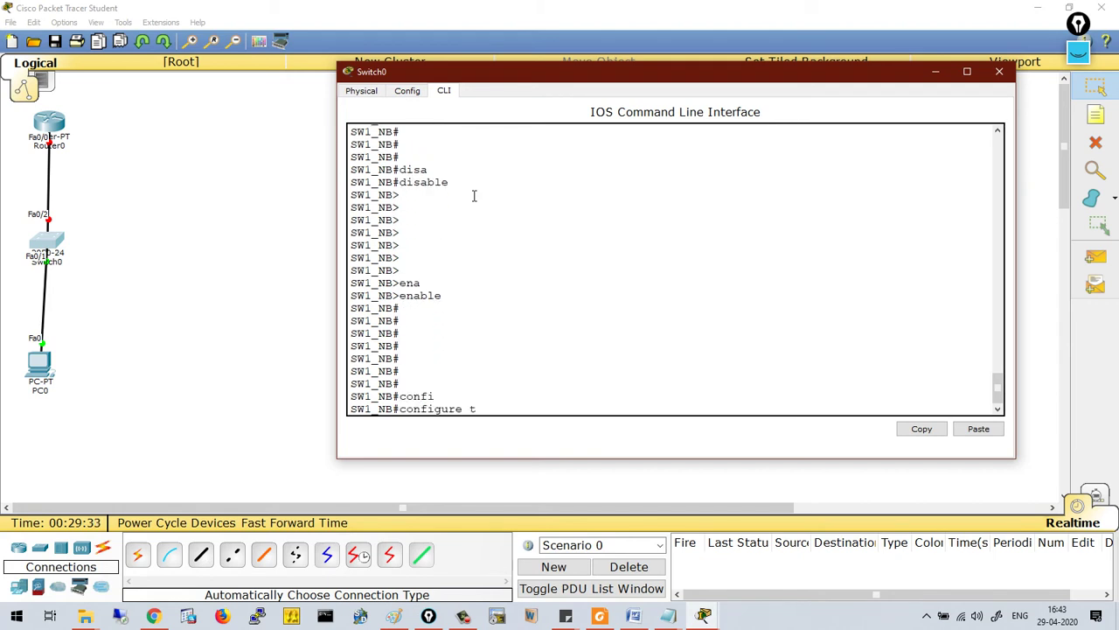
pyautogui.press('Tab')
pyautogui.press('Return')
pyautogui.press('Return')
pyautogui.press('Return')
pyautogui.press('Return')
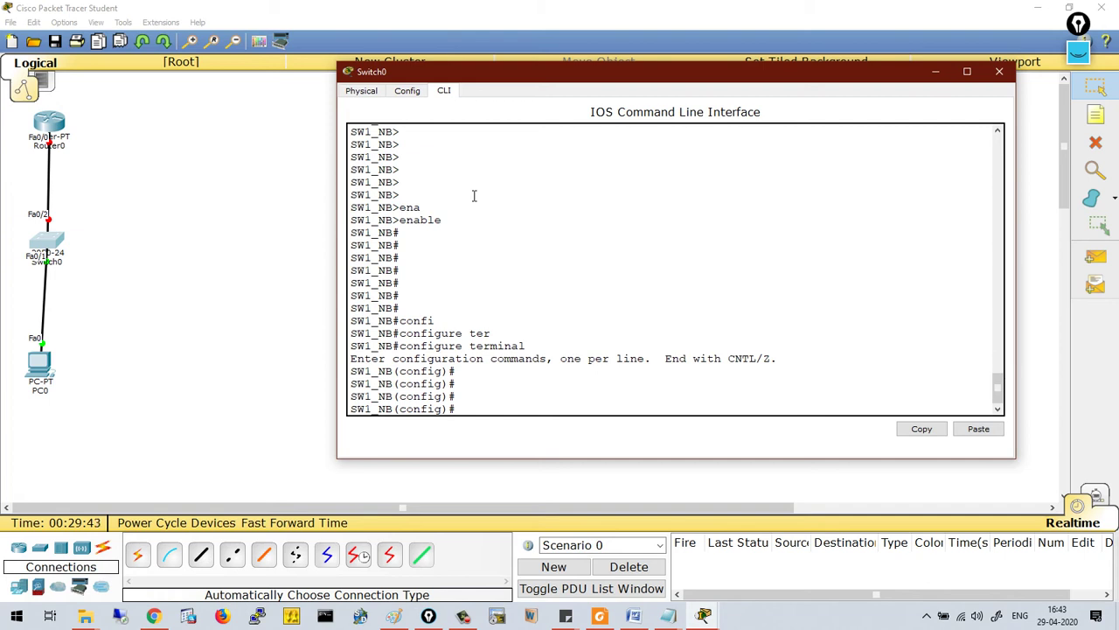
# Step: Close Switch0's window and open Router0's command line, widening the window and moving it higher
pyautogui.click(1000, 70)
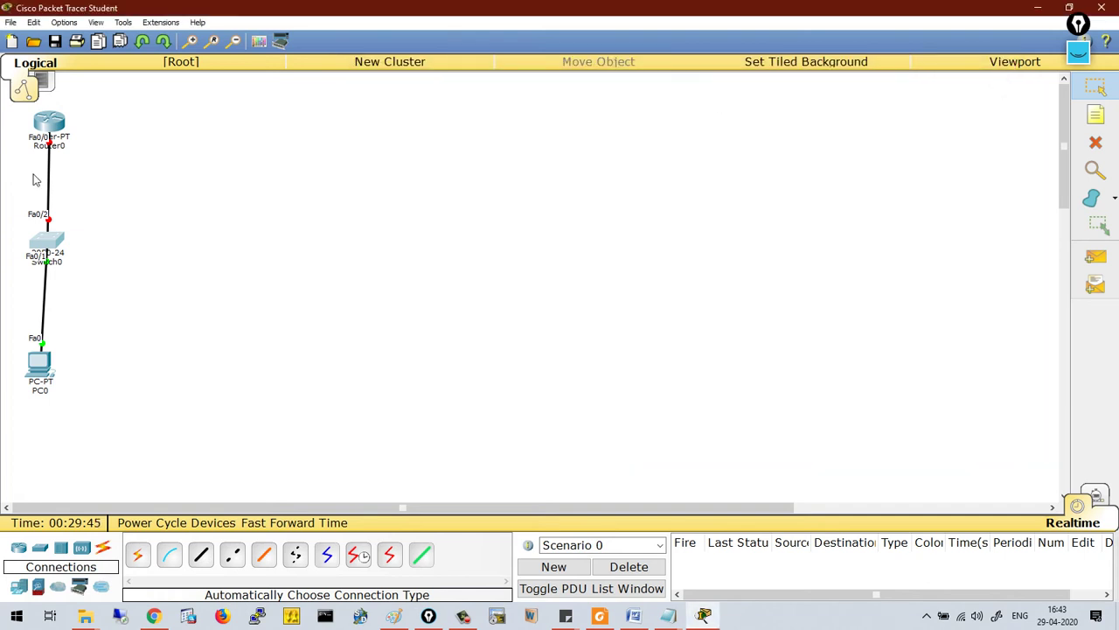
pyautogui.click(49, 122)
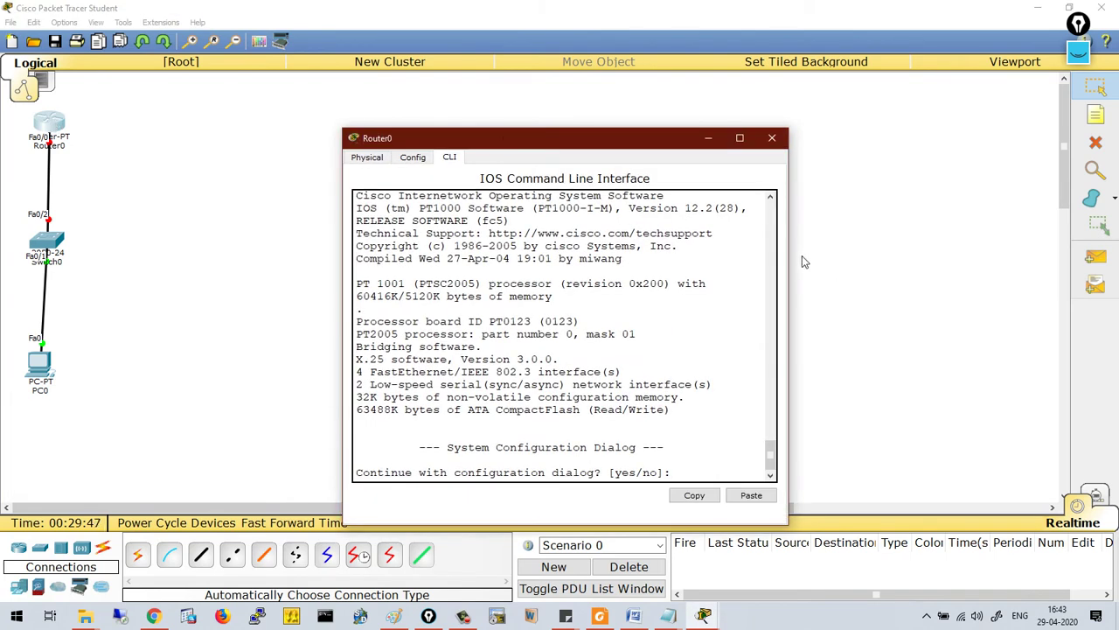
pyautogui.moveTo(788, 255); pyautogui.dragTo(1084, 254)
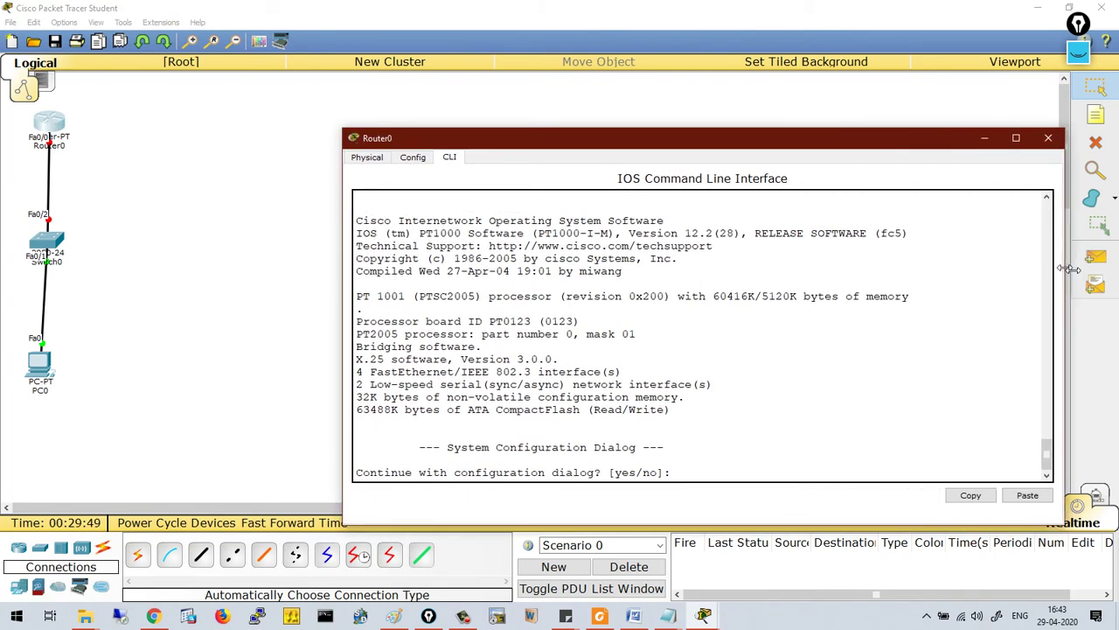
pyautogui.moveTo(851, 129); pyautogui.dragTo(866, 42)
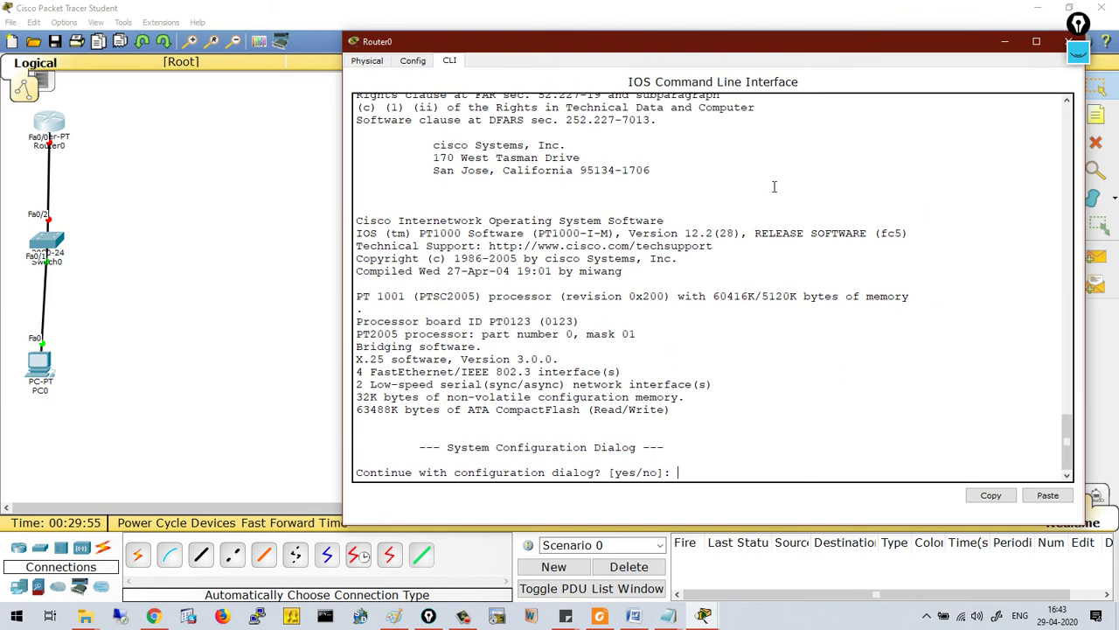
# Step: Answer no to Router0's initial configuration dialog and start the console session at the user prompt
pyautogui.write('no')
pyautogui.press('Return')
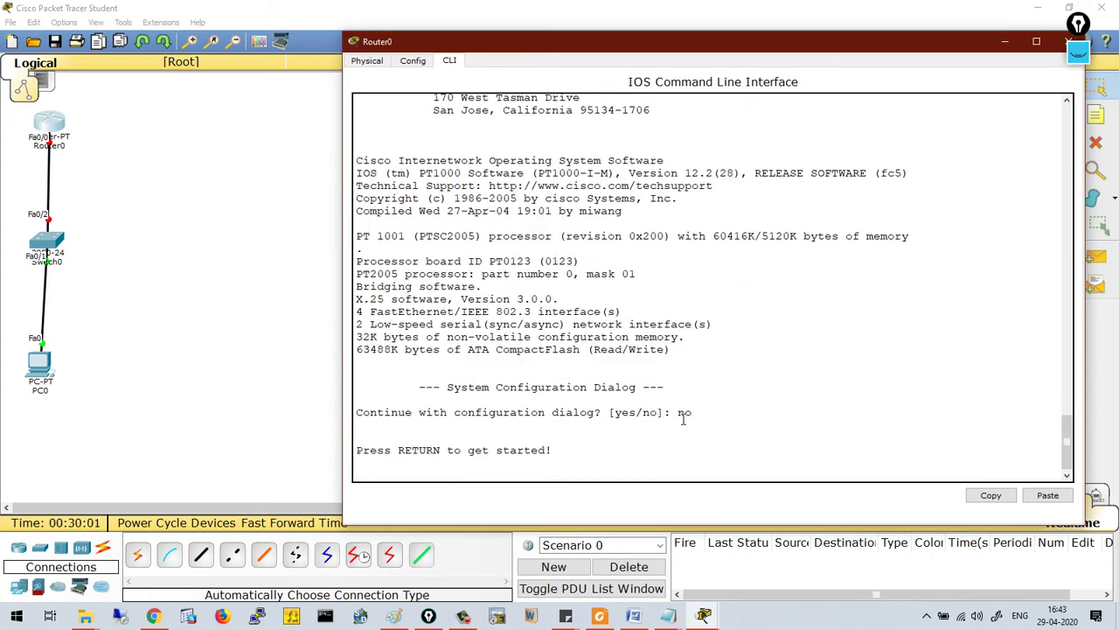
pyautogui.press('Return')
pyautogui.press('Return')
pyautogui.press('Return')
pyautogui.press('Return')
pyautogui.press('Return')
pyautogui.press('Return')
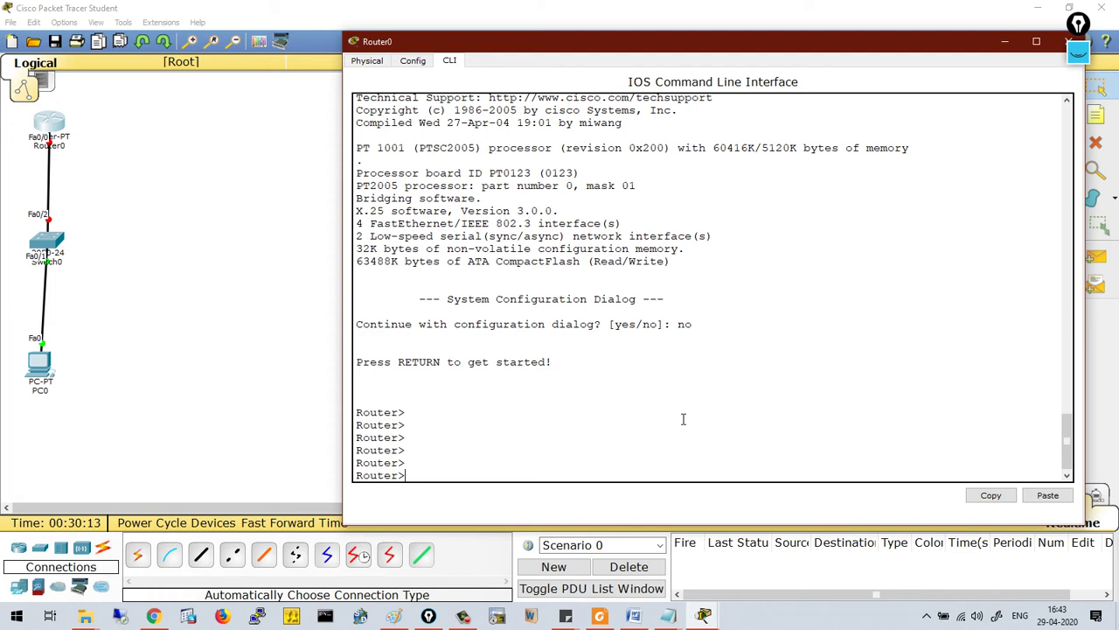
# Step: Enter privileged EXEC mode on Router0 with the enable command
pyautogui.write('ena')
pyautogui.press('Tab')
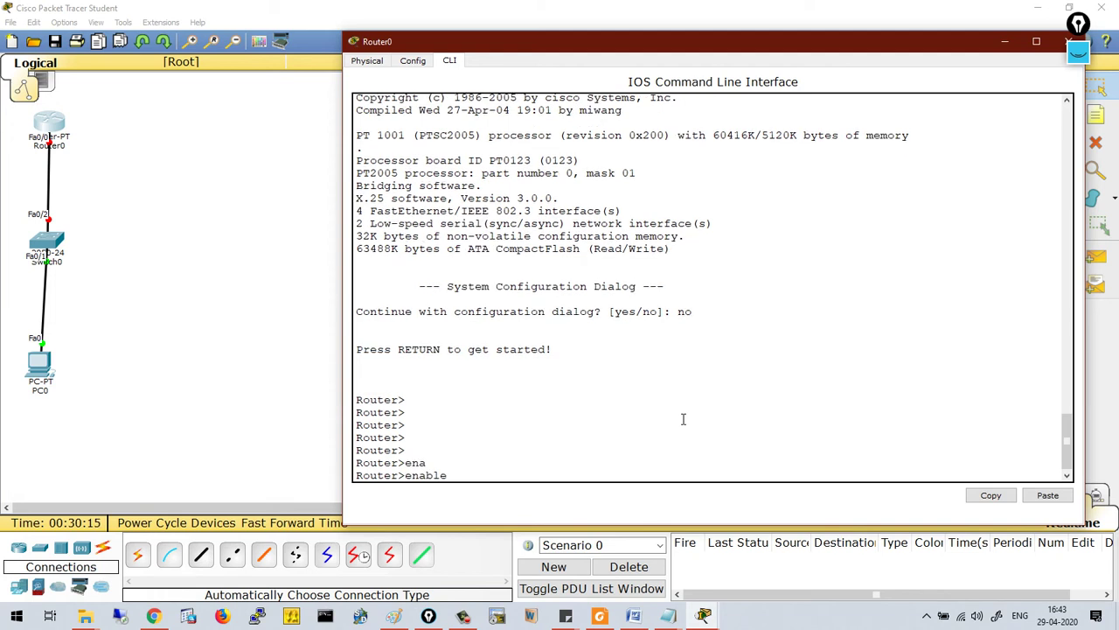
pyautogui.moveTo(358, 412); pyautogui.dragTo(412, 413)
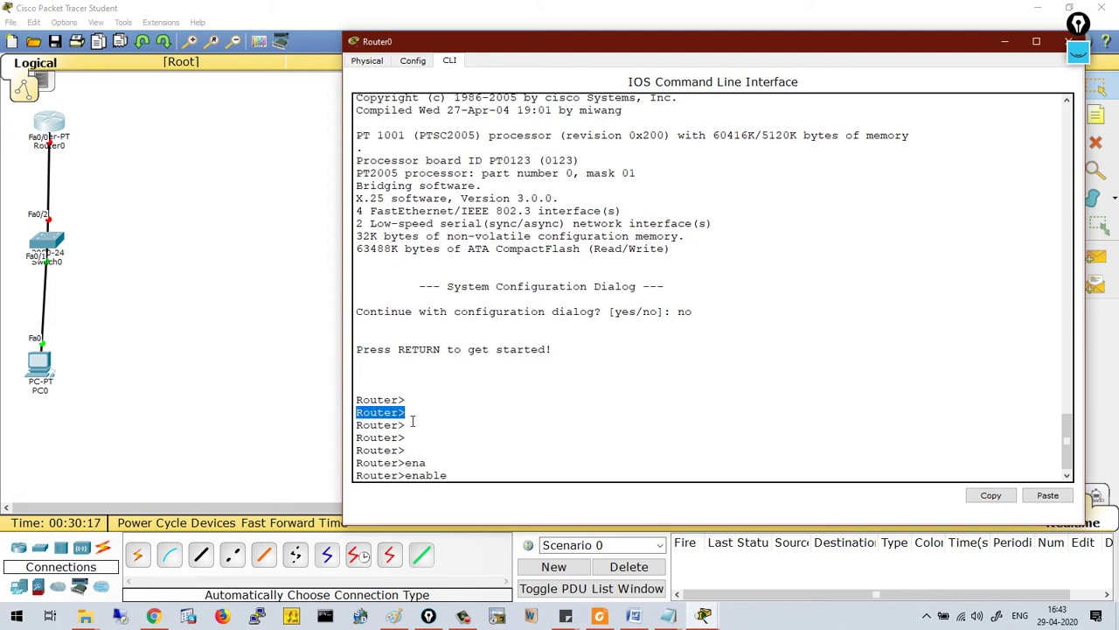
pyautogui.click(455, 446)
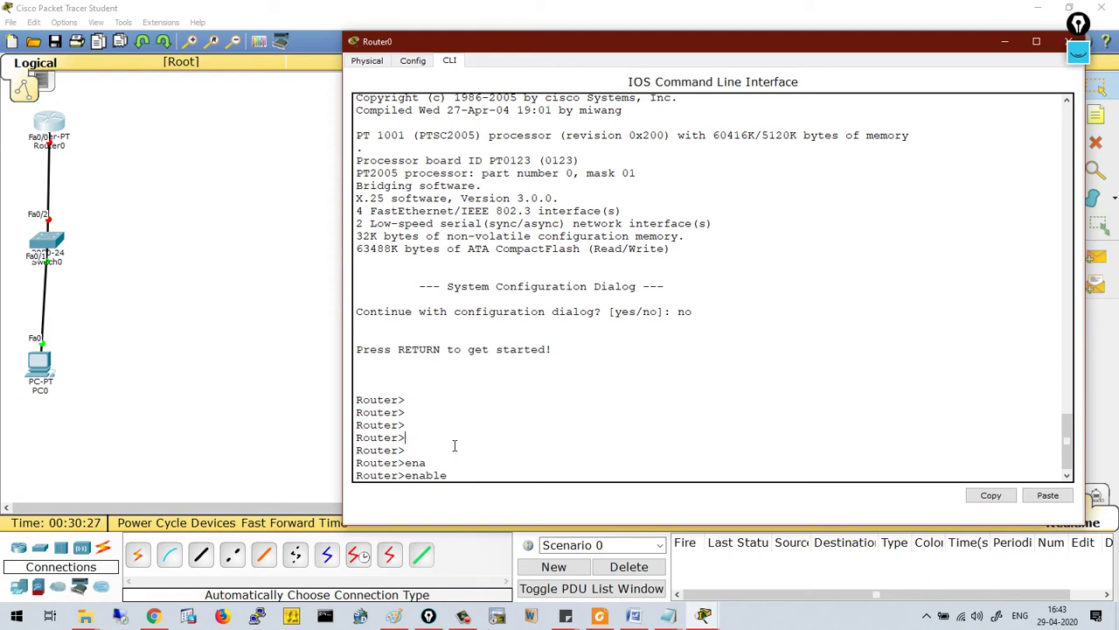
pyautogui.press('Return')
pyautogui.press('Return')
pyautogui.press('Return')
pyautogui.press('Return')
pyautogui.press('Return')
pyautogui.press('Return')
pyautogui.press('Return')
pyautogui.press('Return')
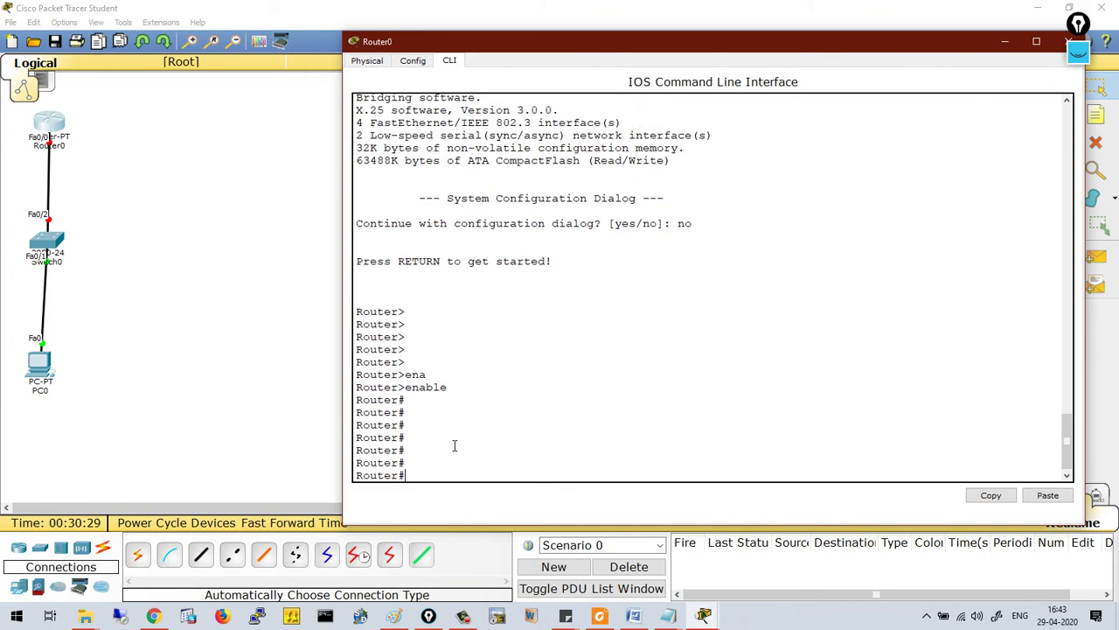
# Step: Enter global configuration mode on Router0 with configure terminal
pyautogui.write('confi')
pyautogui.press('Tab')
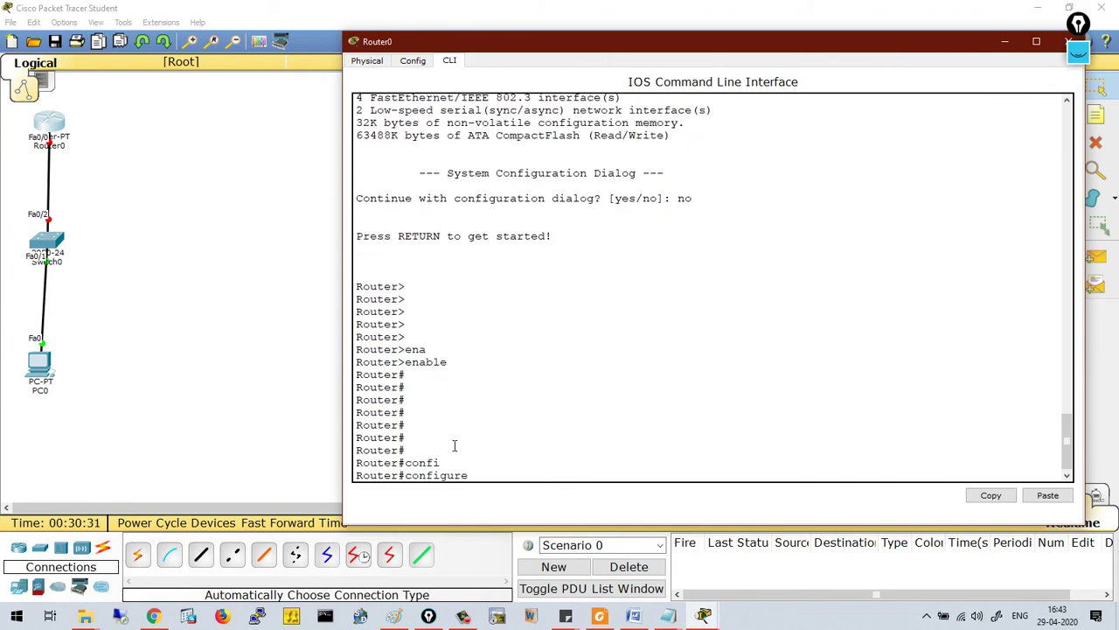
pyautogui.write('ter')
pyautogui.press('Tab')
pyautogui.press('Return')
pyautogui.press('Return')
pyautogui.press('Return')
pyautogui.press('Return')
pyautogui.press('Return')
pyautogui.press('Return')
pyautogui.press('Return')
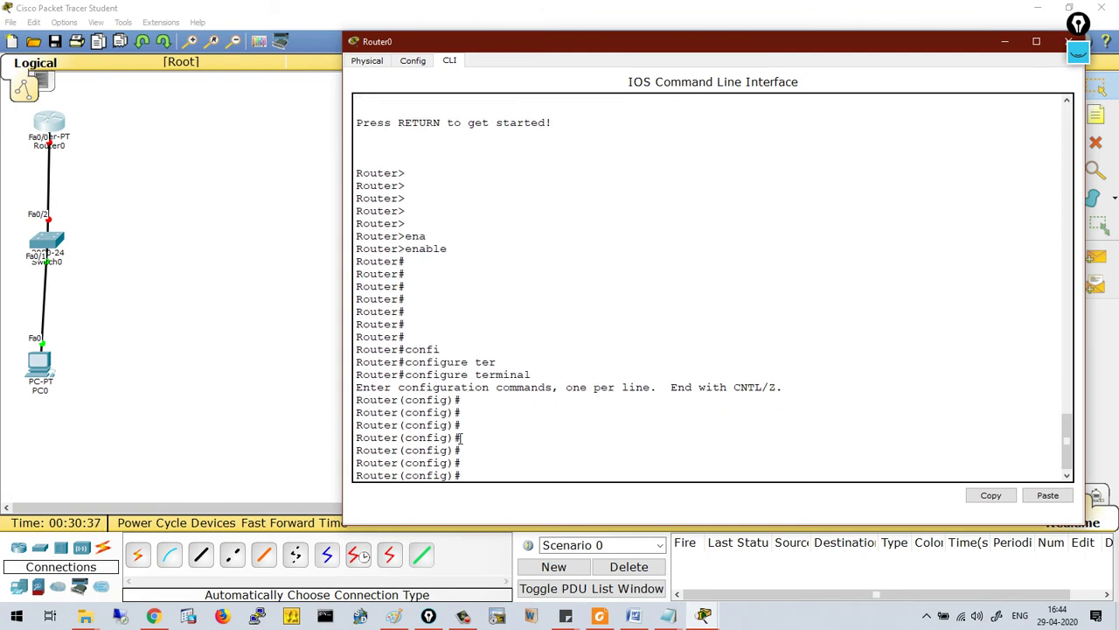
# Step: Leave Router0's global configuration mode with the exit command
pyautogui.write('exit')
pyautogui.press('Return')
pyautogui.press('Return')
pyautogui.press('Return')
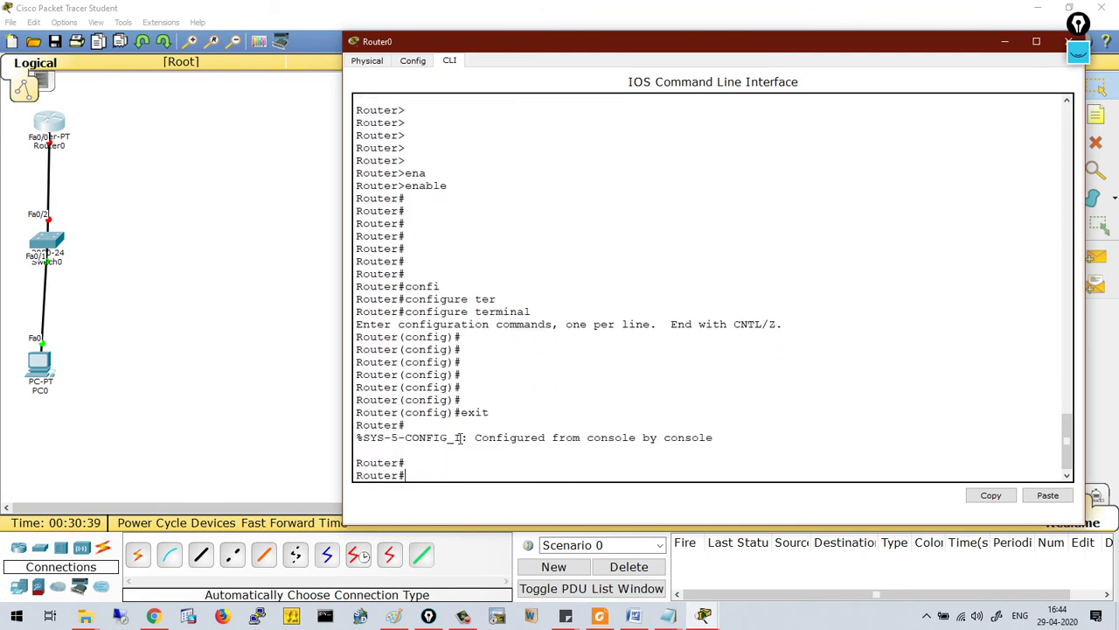
pyautogui.press('Return')
# Step: Return Router0 to user EXEC mode with the disable command
pyautogui.write('disab')
pyautogui.press('Tab')
pyautogui.press('Return')
pyautogui.press('Return')
pyautogui.press('Return')
pyautogui.press('Return')
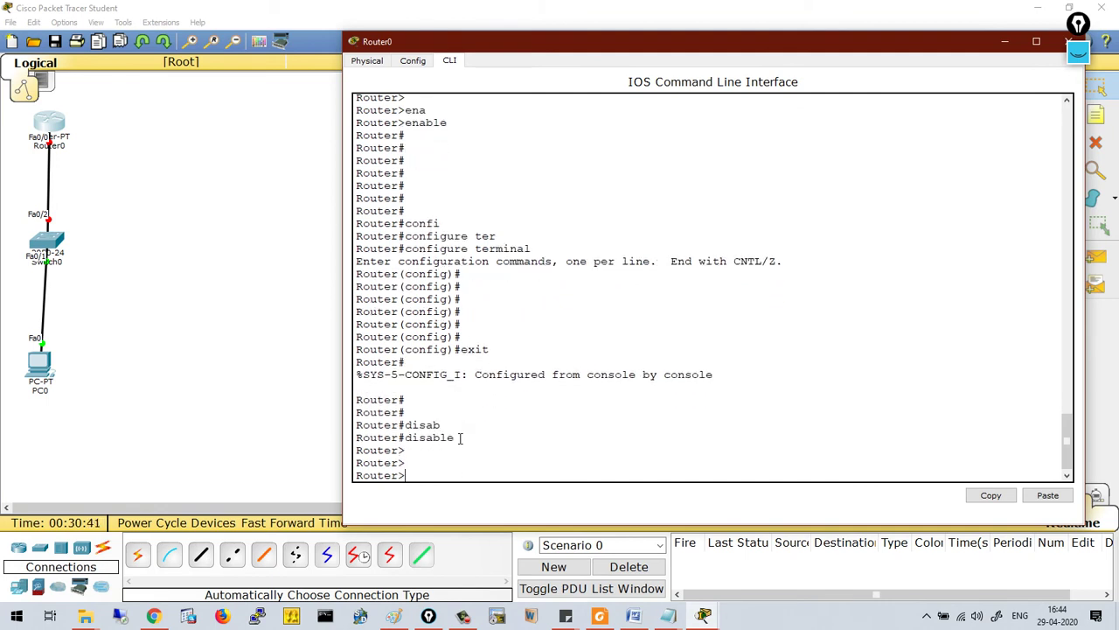
# Step: Run enable again on Router0 to get back to the privileged prompt
pyautogui.write('en')
pyautogui.press('Tab')
pyautogui.press('Return')
pyautogui.press('Return')
pyautogui.press('Return')
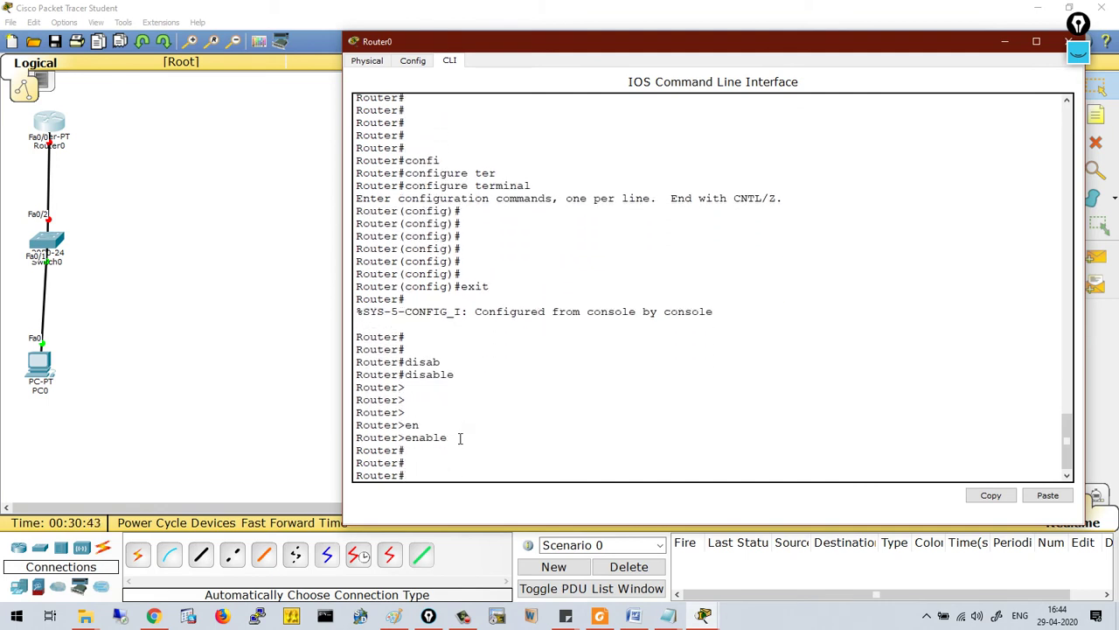
# Step: Display Router0's current date and time with show clock
pyautogui.write('show clo')
pyautogui.press('Tab')
pyautogui.press('Return')
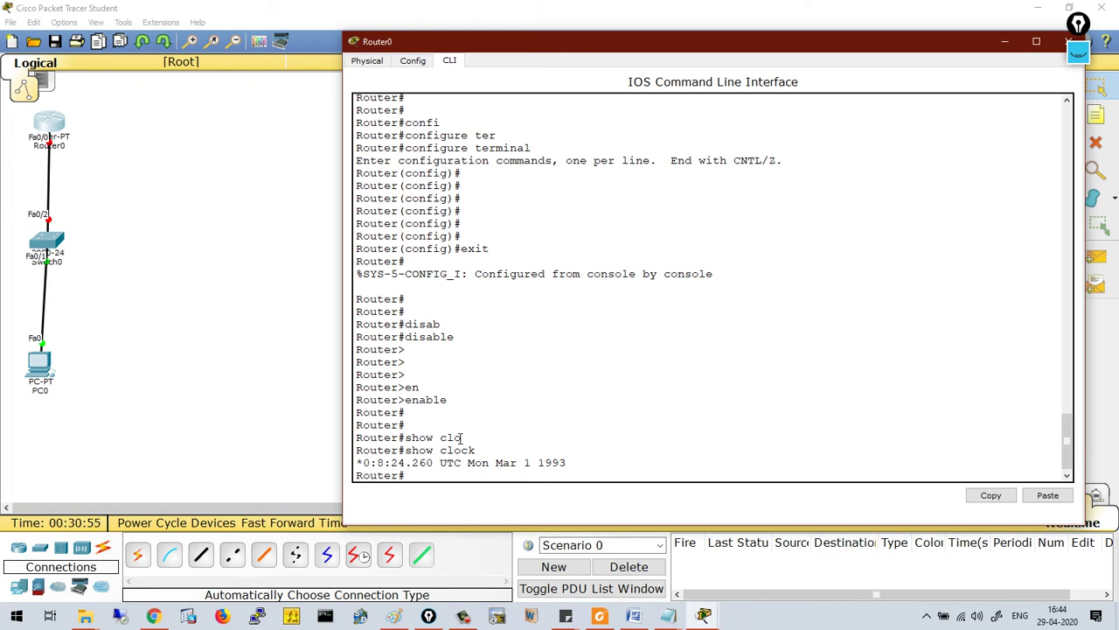
# Step: Begin a clock set command on Router0 and list the help for its time argument
pyautogui.write('lo')
pyautogui.press('Tab')
pyautogui.write('set')
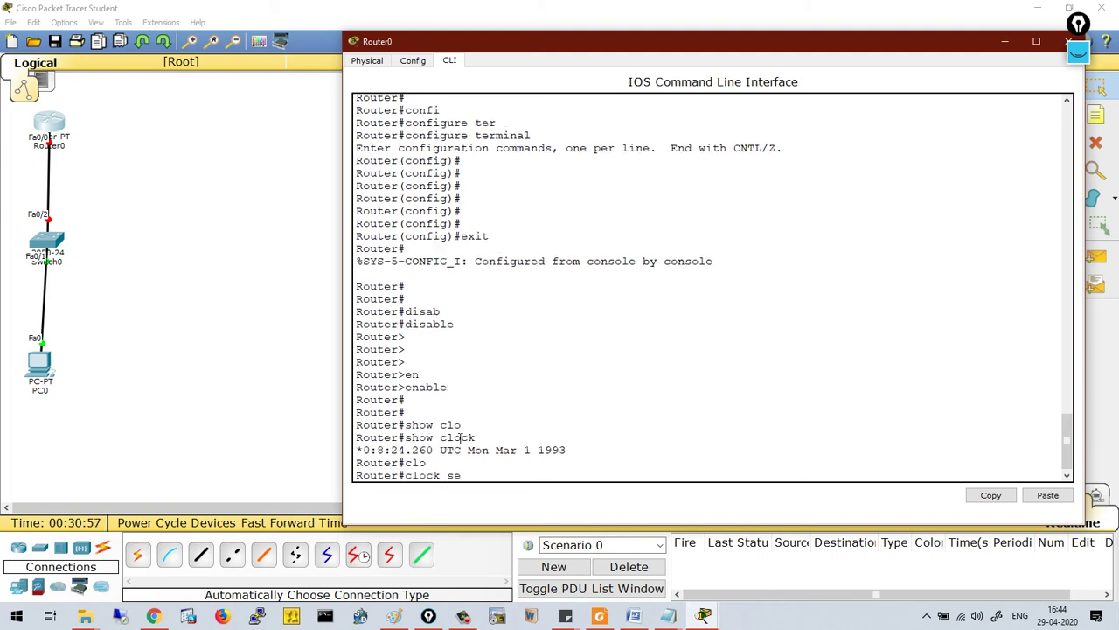
pyautogui.press('Tab')
pyautogui.write('?')
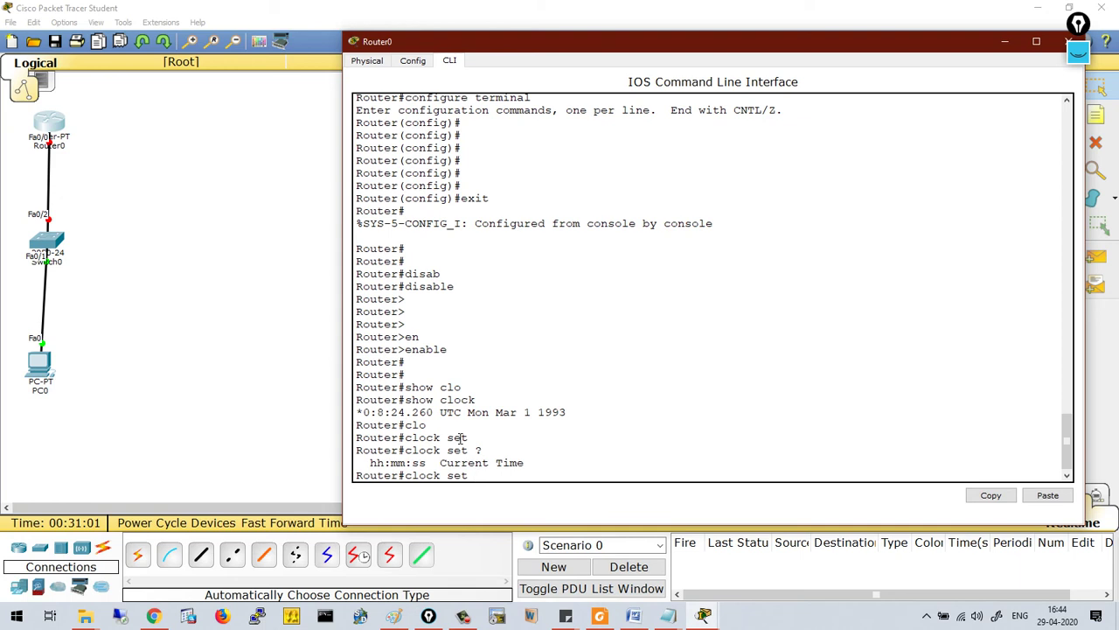
# Step: Give the clock set command the time 10:10:10 and list the help for the following date arguments
pyautogui.write('10:101:10 ?')
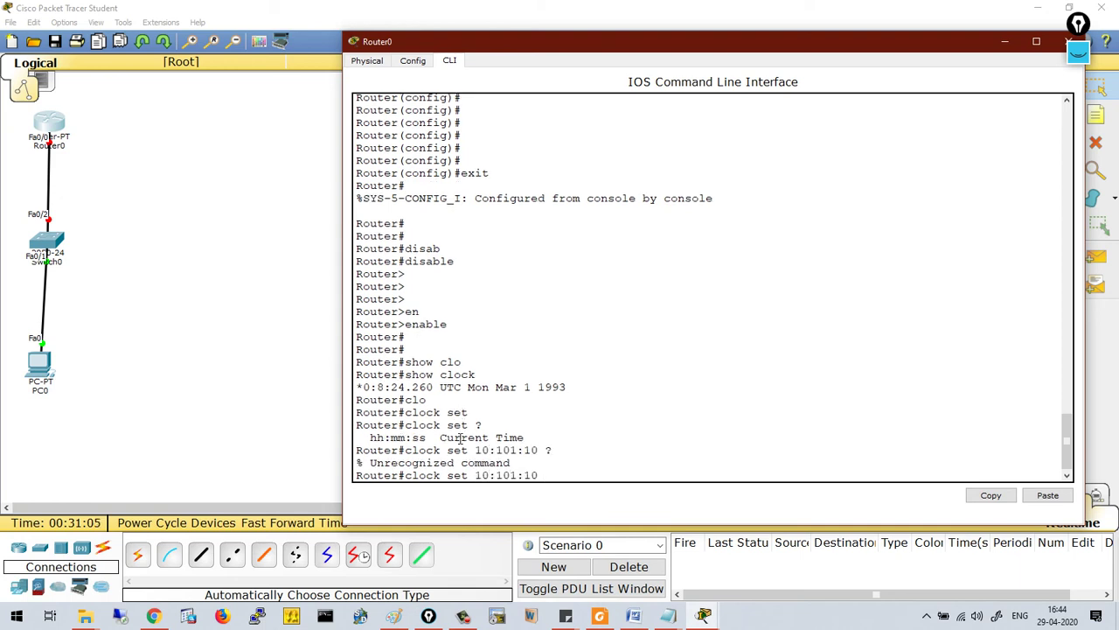
pyautogui.press('BackSpace')
pyautogui.press('BackSpace')
pyautogui.press('BackSpace')
pyautogui.press('BackSpace')
pyautogui.write(':10 ?')
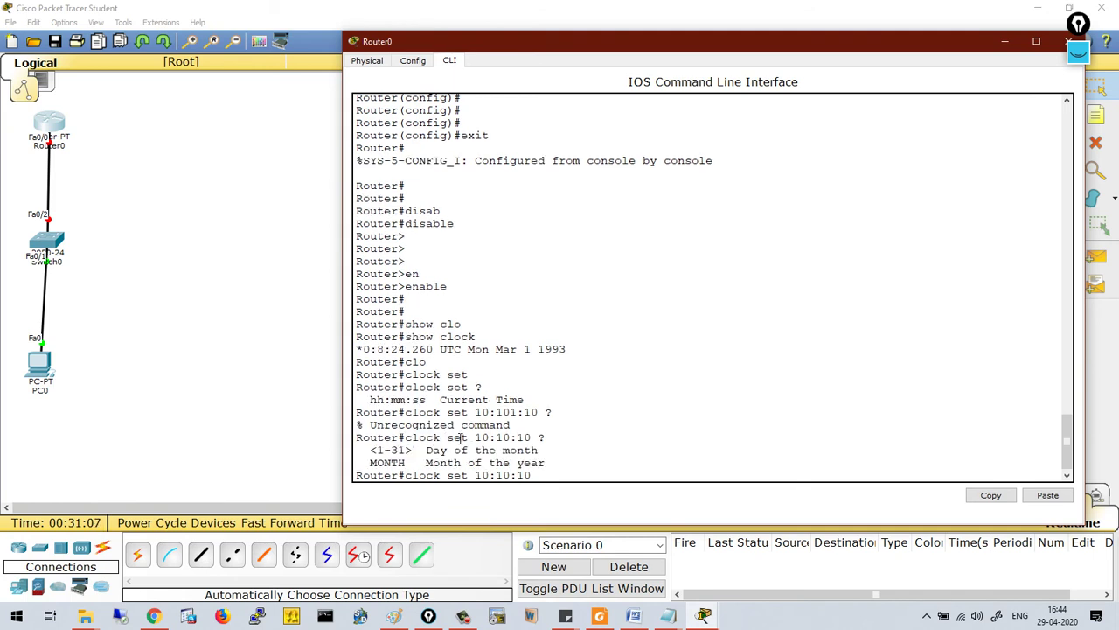
# Step: Examine the hour, minute and second parts of the entered time and list the date argument help again
pyautogui.doubleClick(482, 479)
pyautogui.click(504, 480)
pyautogui.doubleClick(505, 480)
pyautogui.click(525, 481)
pyautogui.doubleClick(523, 479)
pyautogui.click(546, 486)
pyautogui.write('?')
# Step: Complete the clock set command with the date 10 Oct 2010 and run it on Router0
pyautogui.write('10')
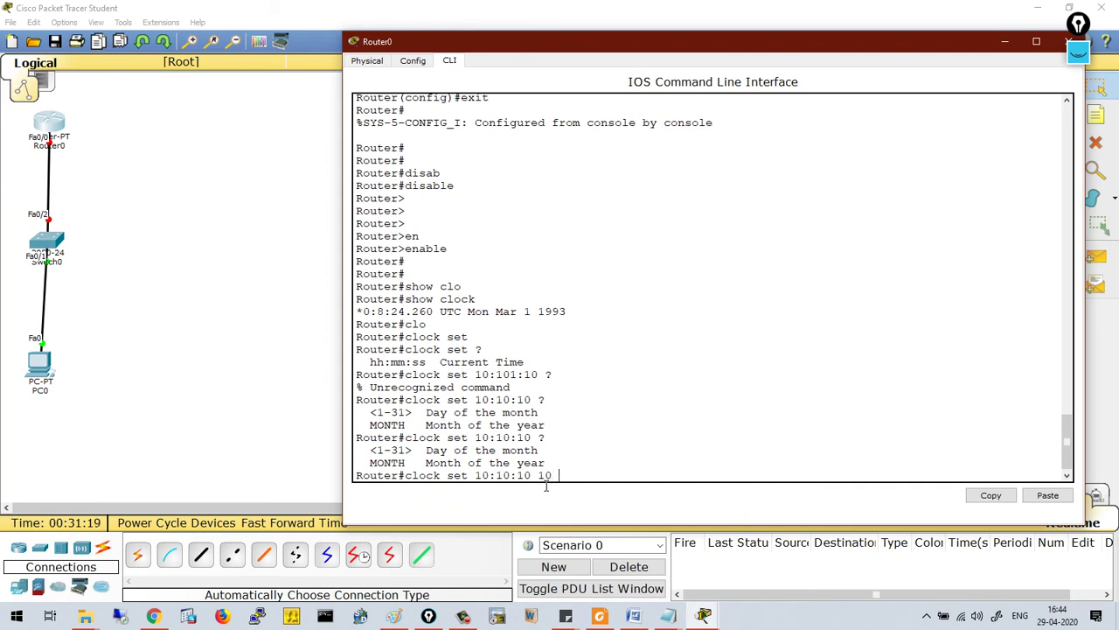
pyautogui.write(' Oct 2010')
pyautogui.press('Return')
pyautogui.press('Return')
pyautogui.press('Return')
pyautogui.press('Return')
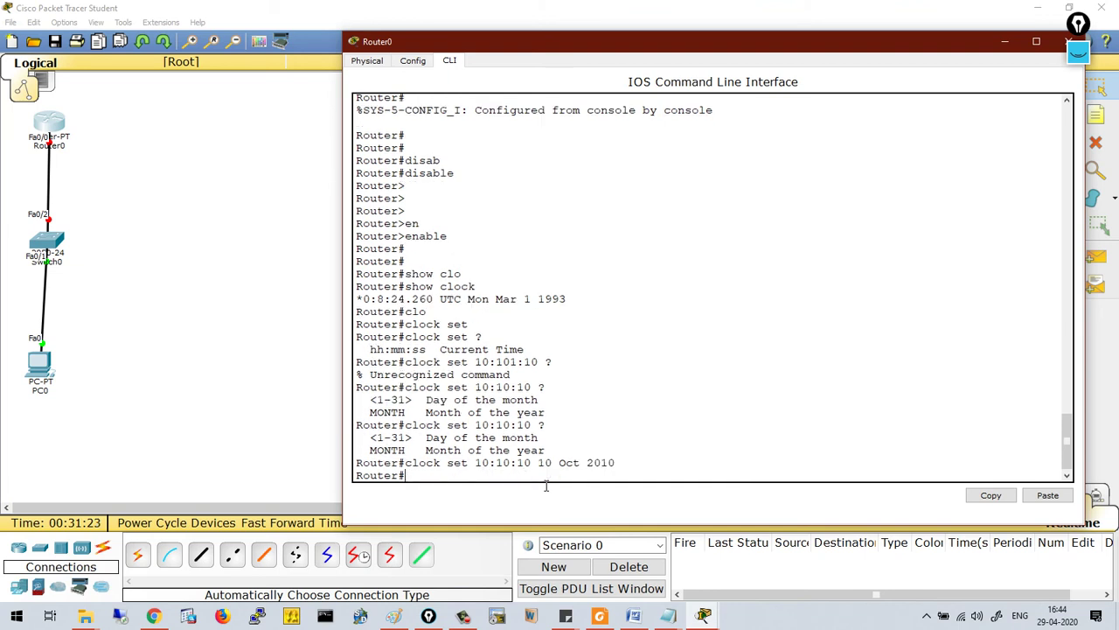
# Step: Display Router0's clock with show clock and compare its date and year with the earlier clock output
pyautogui.write('show clo')
pyautogui.press('Tab')
pyautogui.press('Return')
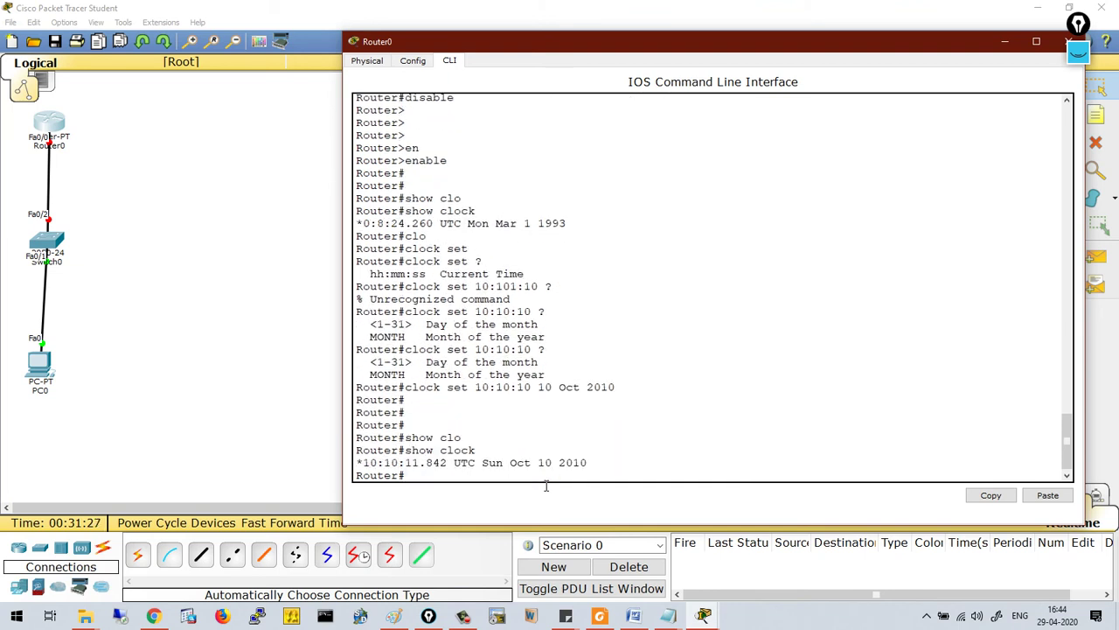
pyautogui.moveTo(363, 463); pyautogui.dragTo(610, 469)
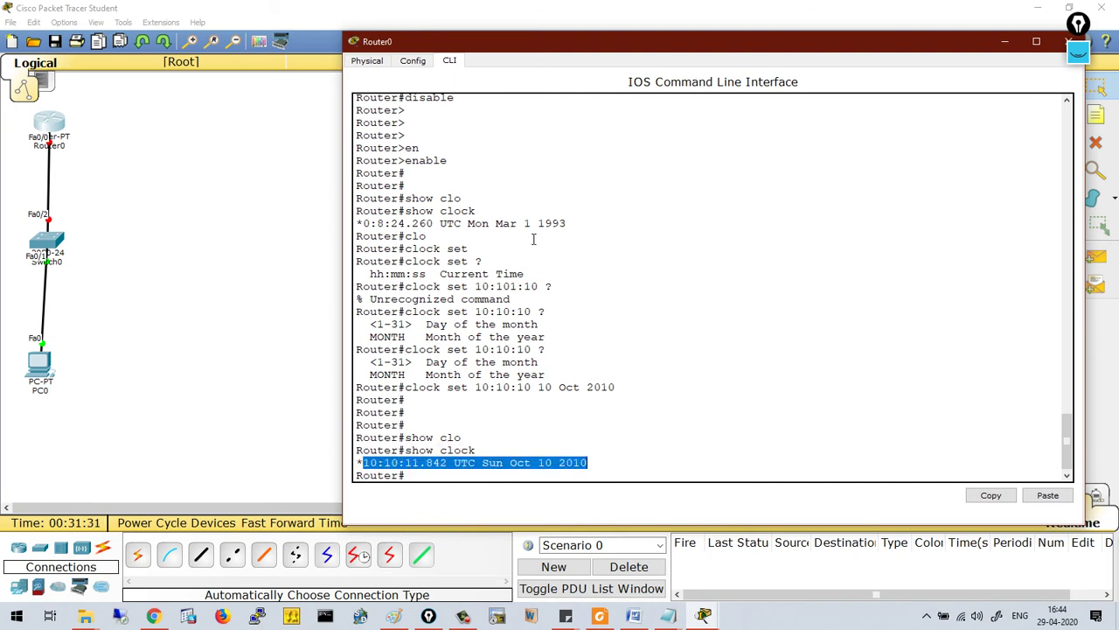
pyautogui.moveTo(541, 229); pyautogui.dragTo(584, 230)
pyautogui.moveTo(560, 466); pyautogui.dragTo(588, 466)
pyautogui.click(621, 468)
# Step: Enter global configuration mode on Router0 with configure terminal
pyautogui.press('Return')
pyautogui.press('Return')
pyautogui.write('conf')
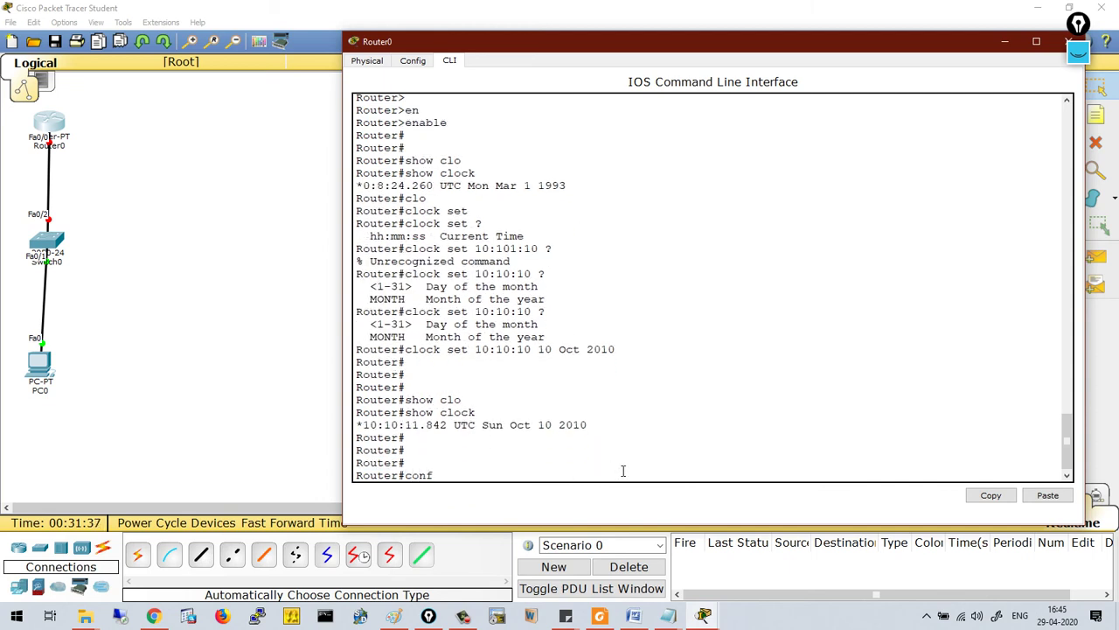
pyautogui.press('Tab')
pyautogui.write('ter')
pyautogui.press('Tab')
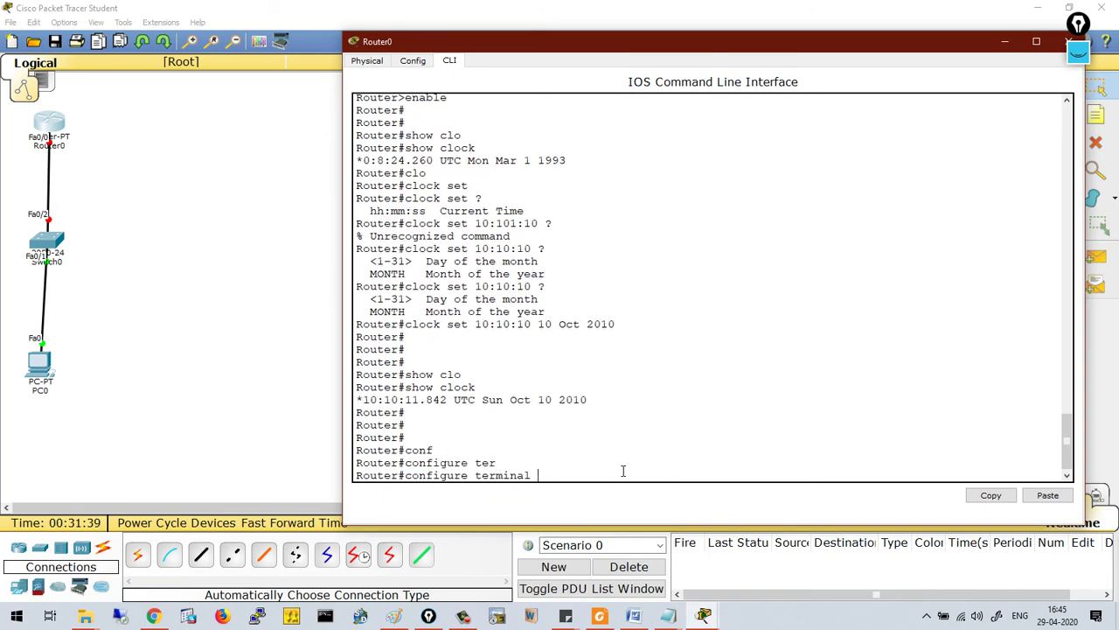
pyautogui.press('Return')
pyautogui.press('Return')
pyautogui.press('Return')
pyautogui.press('Return')
pyautogui.press('Return')
pyautogui.press('Return')
pyautogui.press('Return')
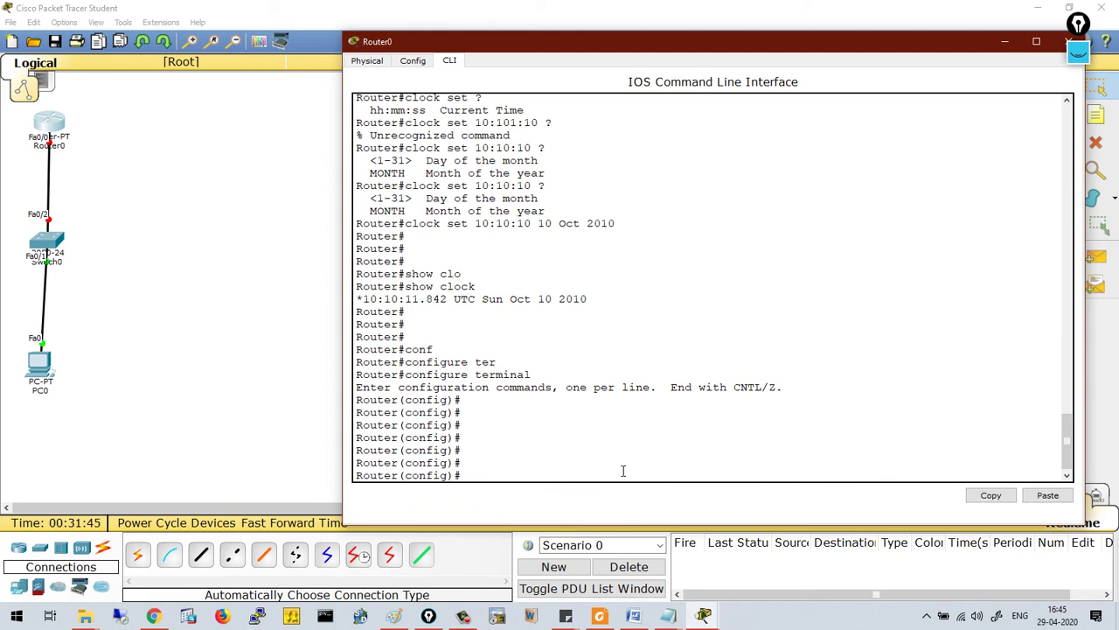
# Step: Set Router0's hostname to R1_NB
pyautogui.write('ho')
pyautogui.press('Tab')
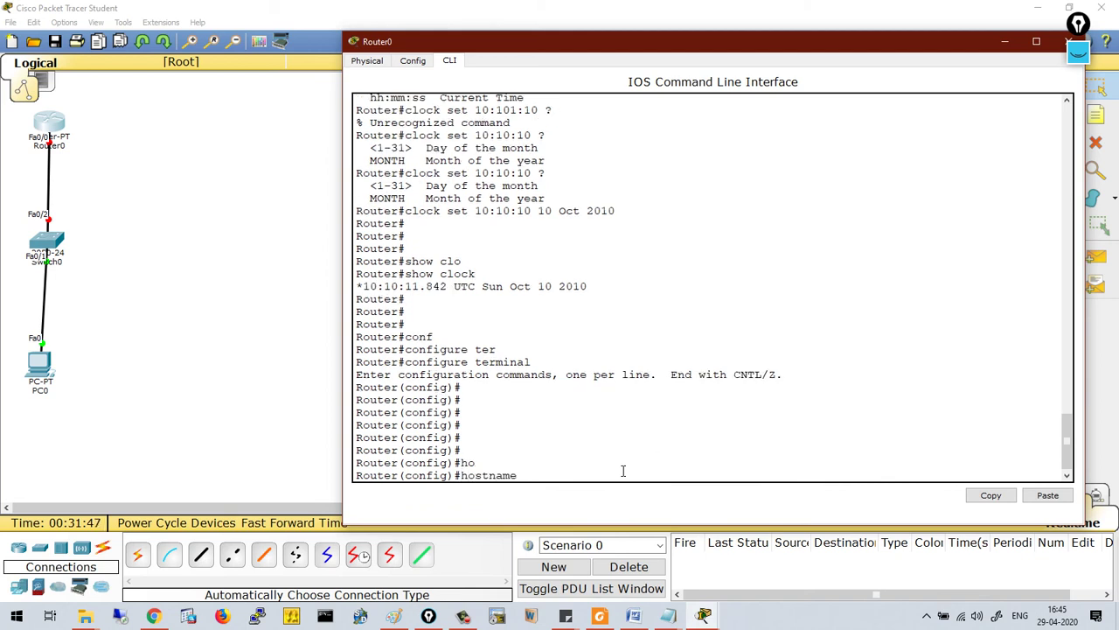
pyautogui.write('R1_NB')
pyautogui.press('Return')
pyautogui.press('Return')
pyautogui.press('Return')
pyautogui.press('Return')
pyautogui.press('Return')
pyautogui.press('Return')
pyautogui.press('Return')
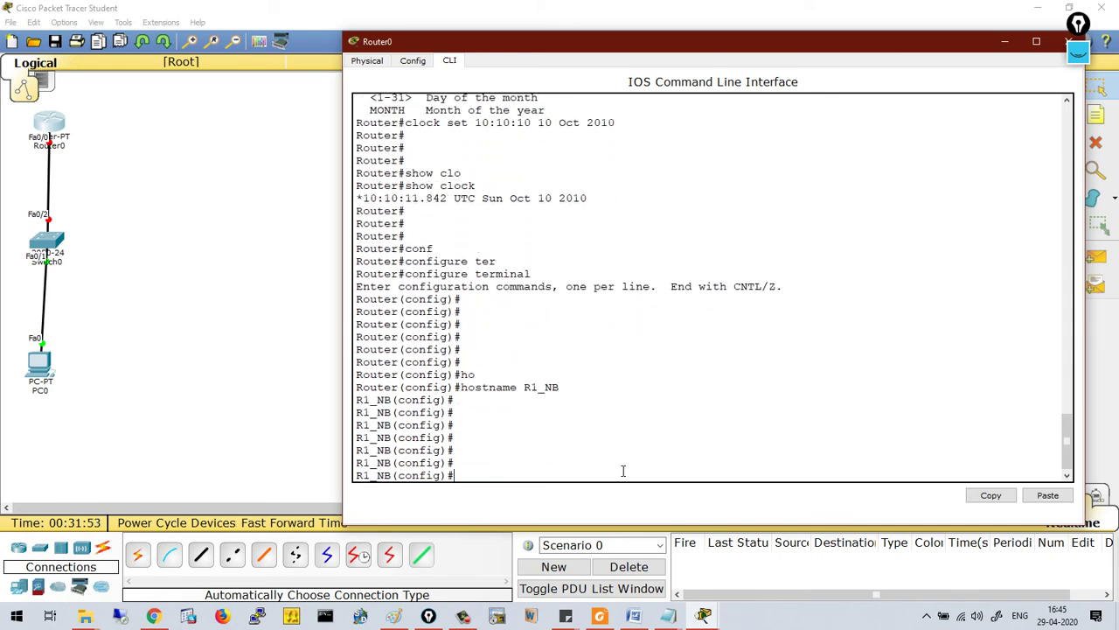
# Step: Set Router0's message-of-the-day banner to WELCOME TO NB, using c as the delimiter
pyautogui.write('ban')
pyautogui.press('Tab')
pyautogui.write('mo')
pyautogui.press('Tab')
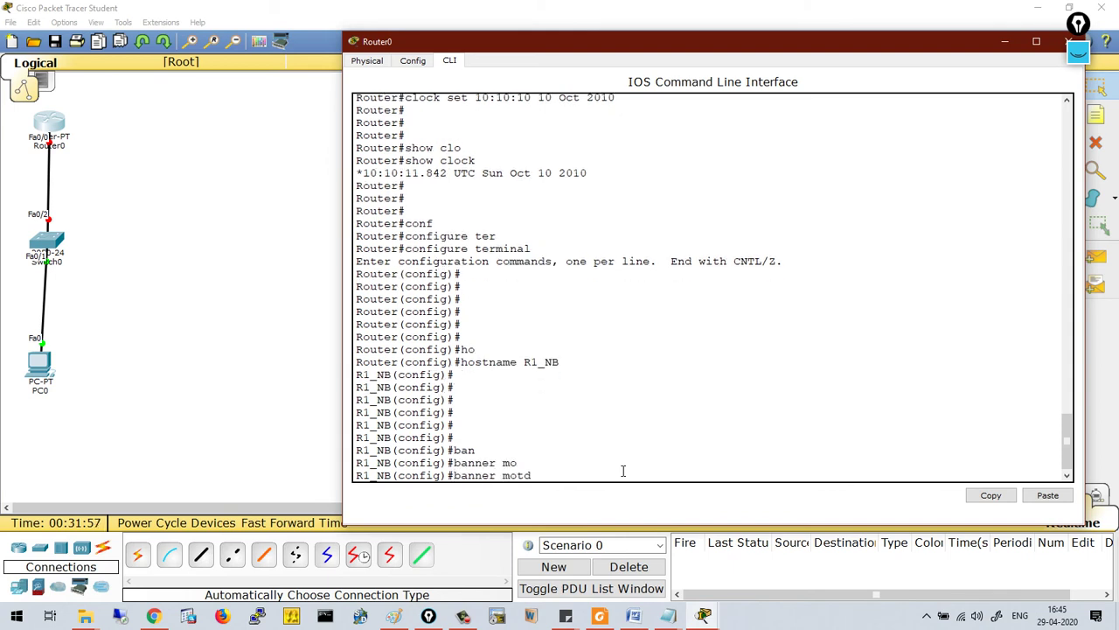
pyautogui.write('c WELCOME TO NB c')
pyautogui.press('Return')
pyautogui.press('Return')
pyautogui.press('Return')
pyautogui.press('Return')
pyautogui.press('Return')
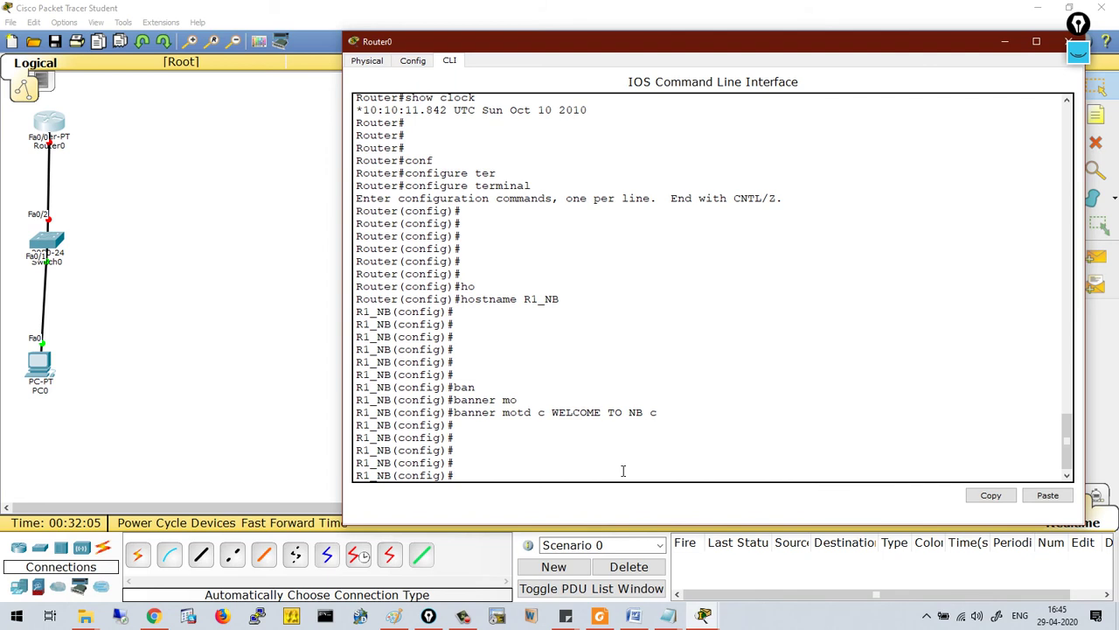
# Step: Exit configuration mode and the console session, and reopen the session to check the login banner
pyautogui.write('exit')
pyautogui.write('xit')
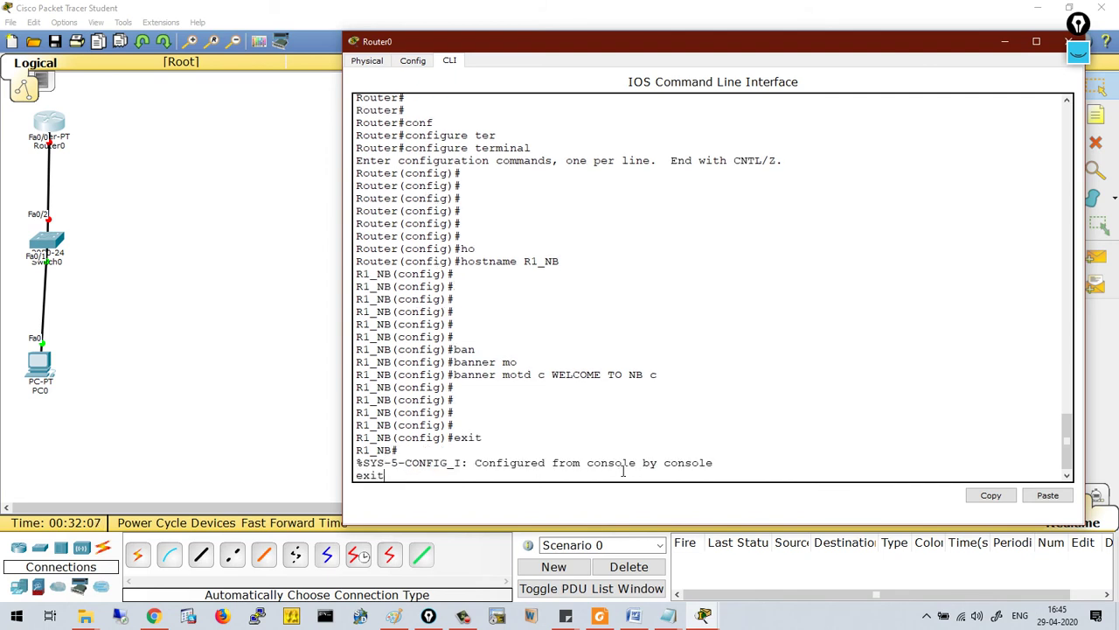
pyautogui.press('Return')
pyautogui.press('Return')
pyautogui.press('Return')
pyautogui.moveTo(363, 442); pyautogui.dragTo(464, 445)
# Step: Enter privileged mode on Router0 with the enable command
pyautogui.write('ena')
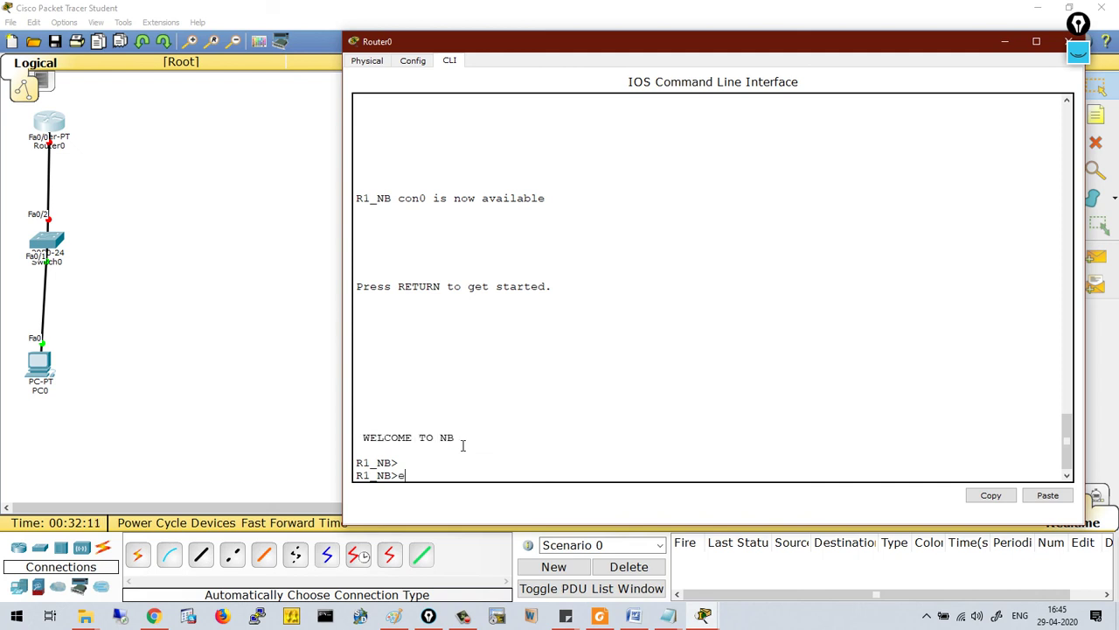
pyautogui.press('Tab')
pyautogui.press('Return')
pyautogui.press('Return')
pyautogui.press('Return')
pyautogui.press('Return')
pyautogui.press('Return')
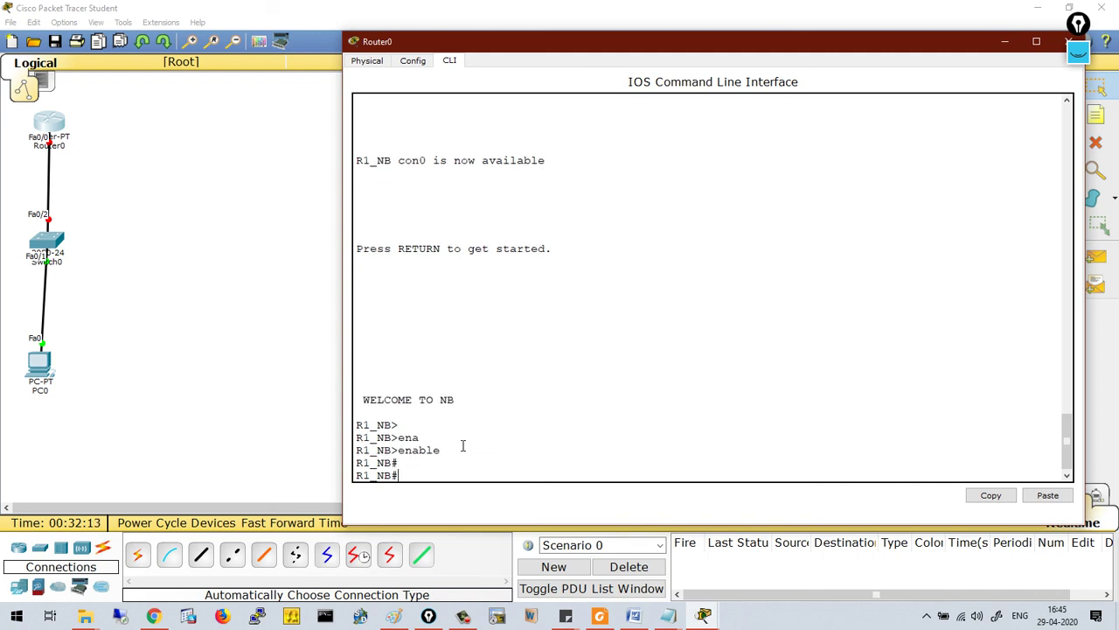
# Step: Save Router0's running-config to startup-config, accepting the default destination filename
pyautogui.write('cop')
pyautogui.press('Tab')
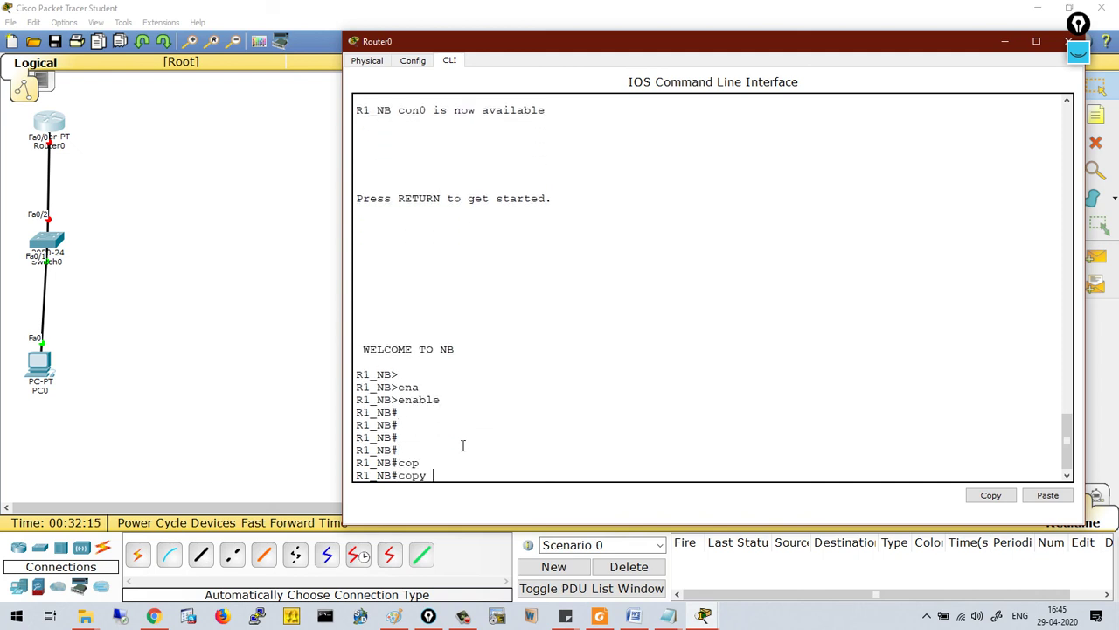
pyautogui.write('ru')
pyautogui.press('Tab')
pyautogui.write('st')
pyautogui.press('Tab')
pyautogui.press('Return')
pyautogui.press('Return')
pyautogui.press('Return')
pyautogui.press('Return')
pyautogui.press('Return')
pyautogui.press('Return')
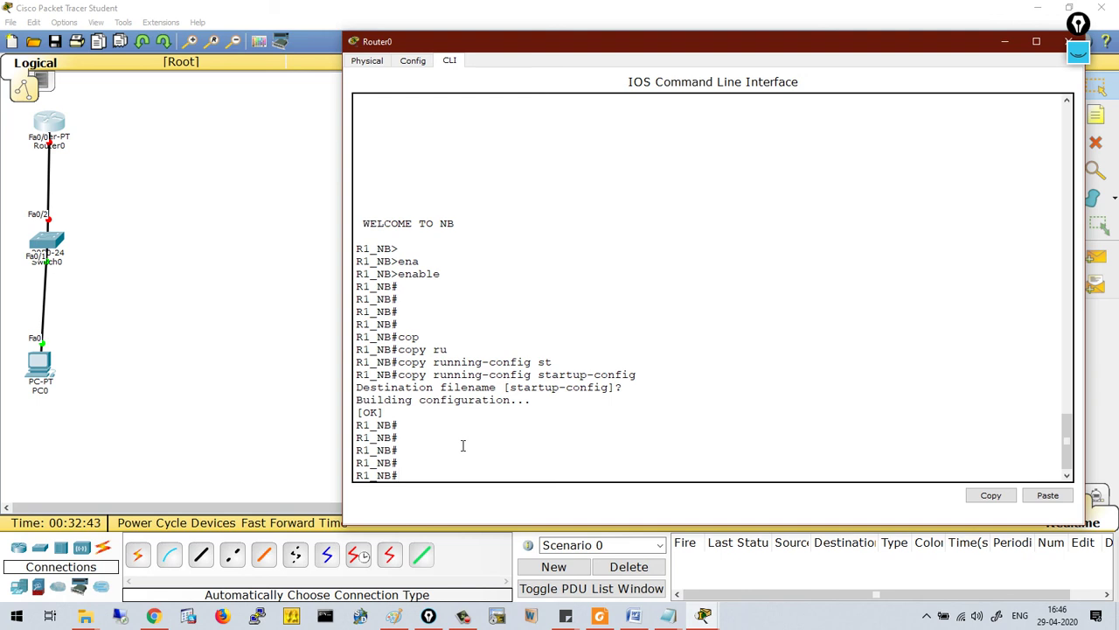
# Step: Return to global configuration mode on R1_NB with configure terminal
pyautogui.press('Return')
pyautogui.press('Return')
pyautogui.write('confi')
pyautogui.press('Tab')
pyautogui.write('ter')
pyautogui.press('Tab')
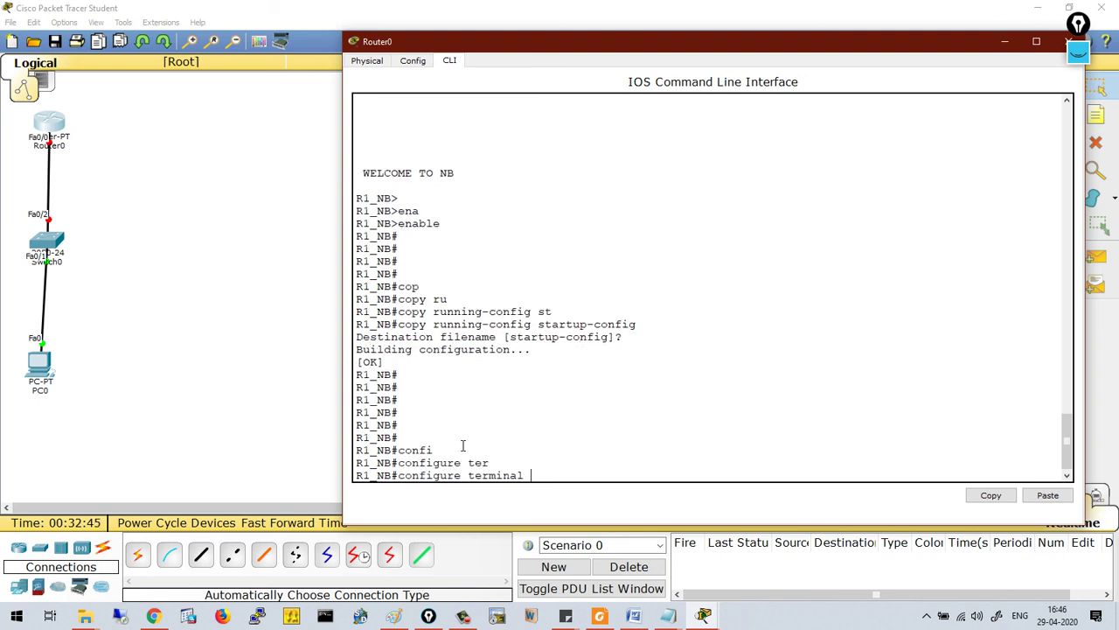
pyautogui.press('Return')
pyautogui.press('Return')
pyautogui.press('Return')
pyautogui.press('Return')
pyautogui.press('Return')
pyautogui.press('Return')
pyautogui.press('Return')
pyautogui.press('Return')
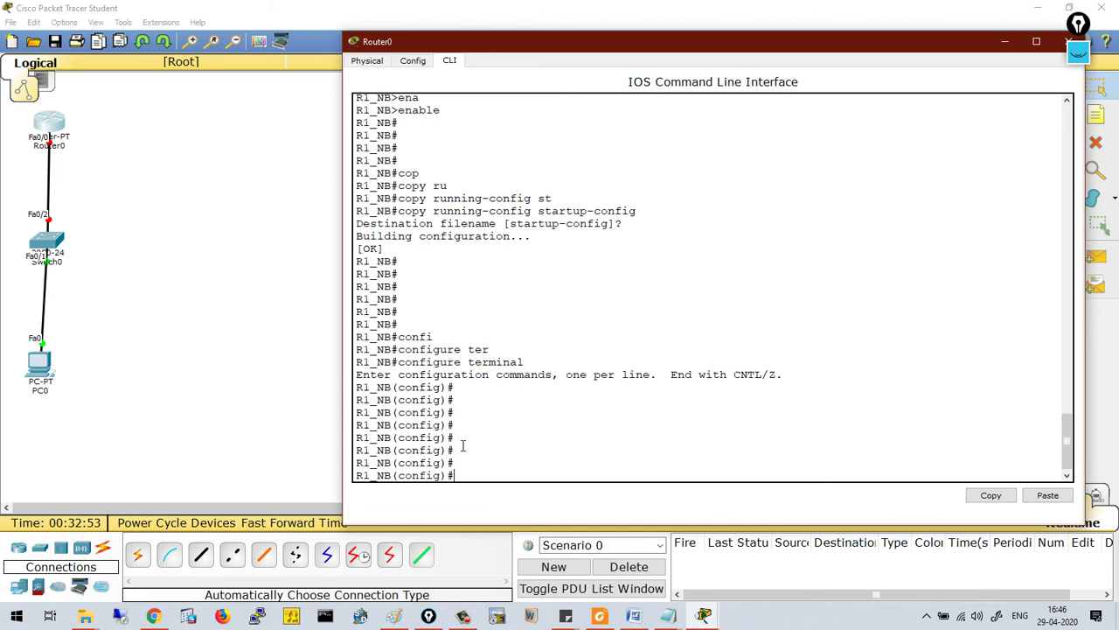
# Step: Open interface configuration mode for fastEthernet 0/0 on the router
pyautogui.write('int')
pyautogui.press('Tab')
pyautogui.write('fa')
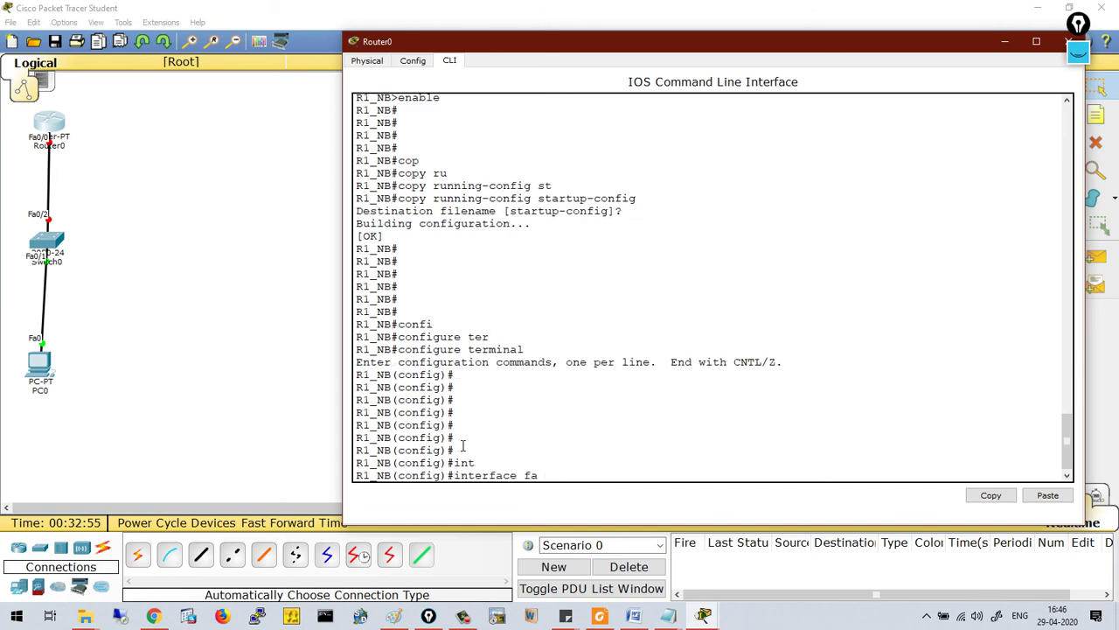
pyautogui.press('Tab')
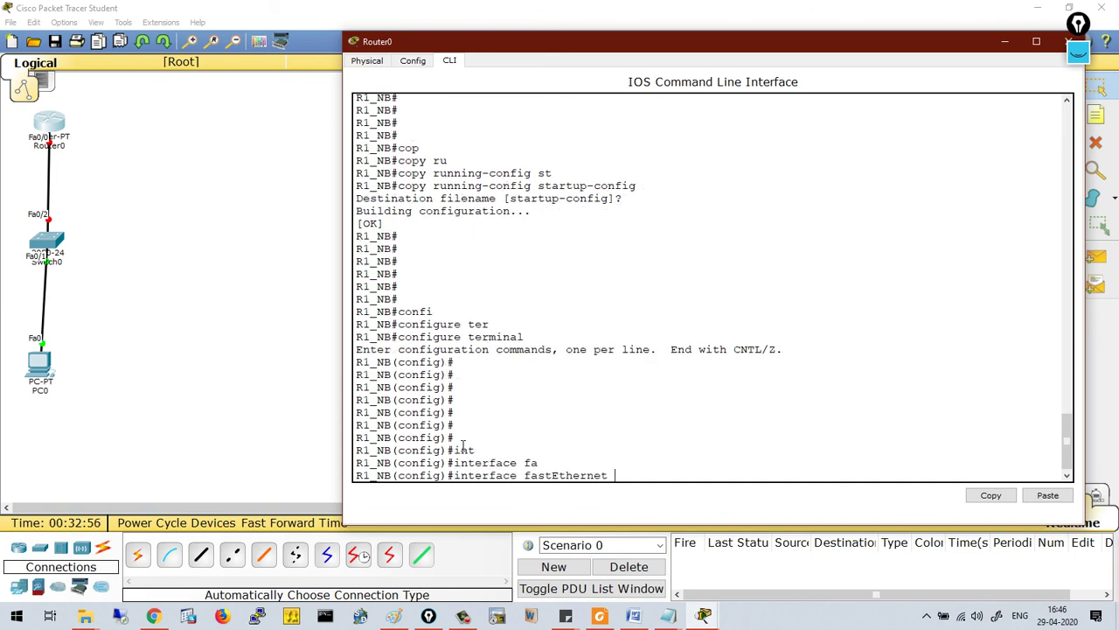
pyautogui.write('0/0')
pyautogui.press('Return')
pyautogui.press('Return')
pyautogui.press('Return')
# Step: Assign IP address 192.168.1.1 with subnet mask 255.255.255.0 to the fastEthernet 0/0 interface
pyautogui.write('ip add')
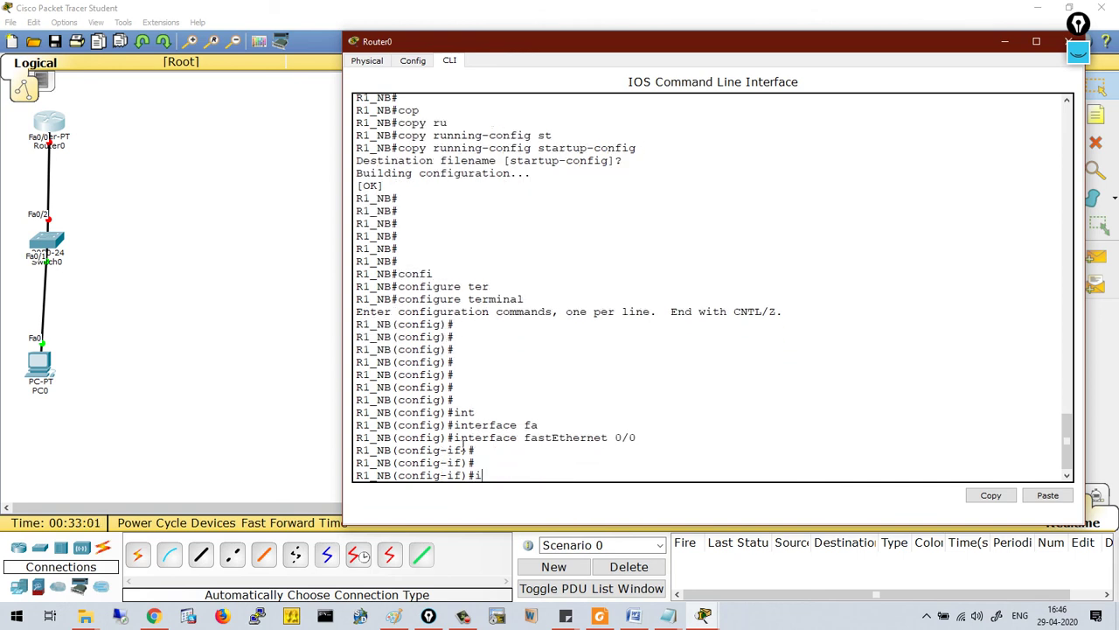
pyautogui.press('Tab')
pyautogui.write('19')
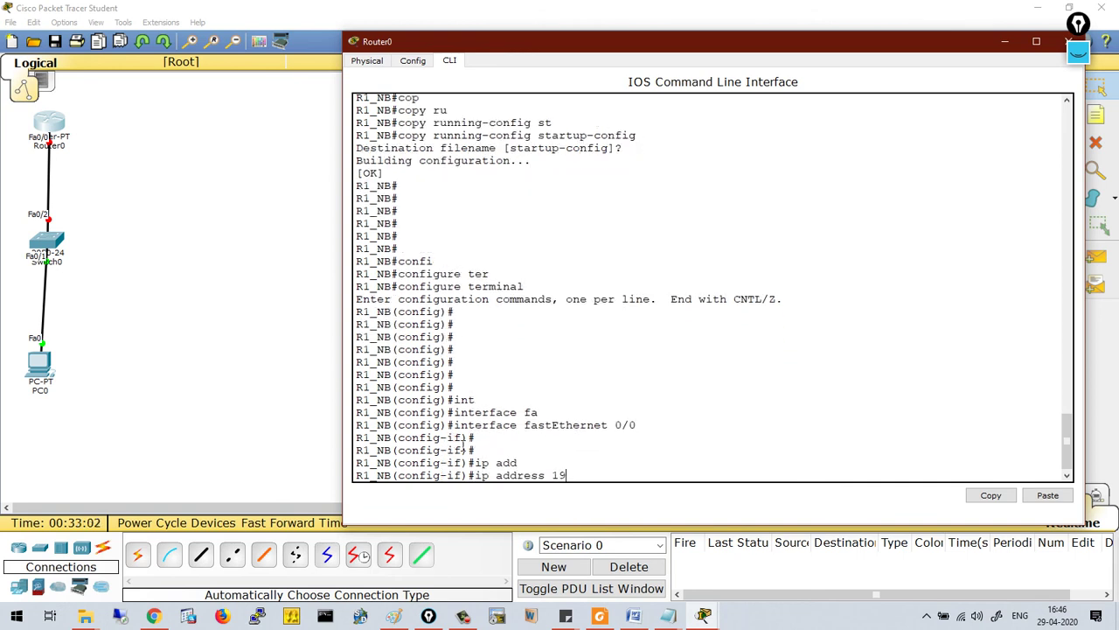
pyautogui.write('2.168.1.1')
pyautogui.write('255.255.255.0')
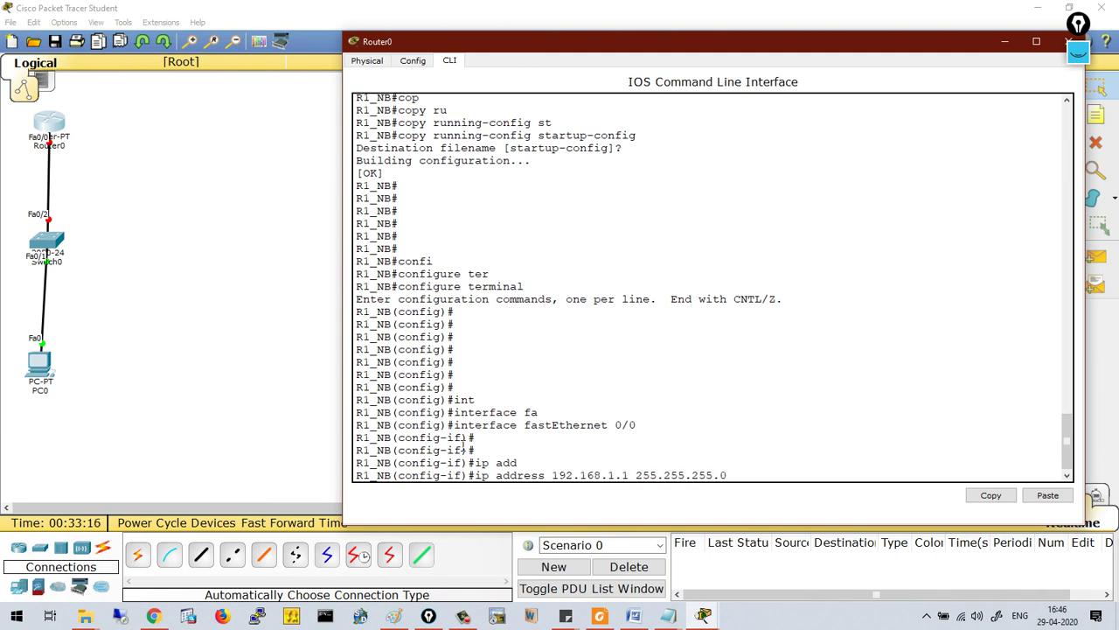
pyautogui.press('Return')
# Step: Enable fastEthernet 0/0 with no shutdown and exit to global configuration mode
pyautogui.write('no shutdown')
pyautogui.press('Tab')
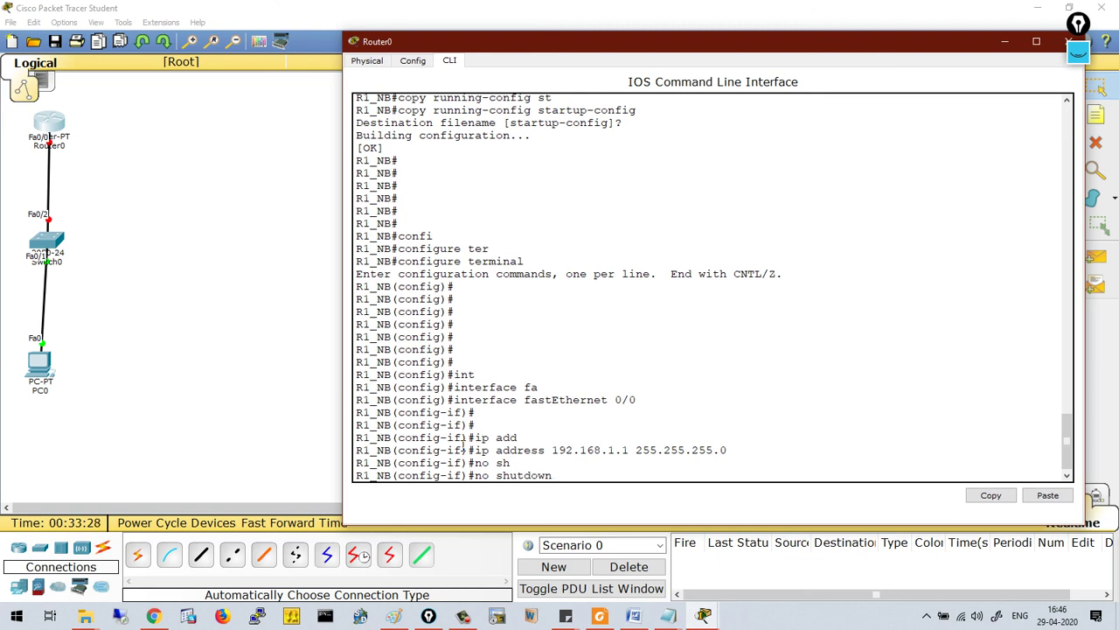
pyautogui.press('Return')
pyautogui.press('Return')
pyautogui.press('Return')
pyautogui.write('exit')
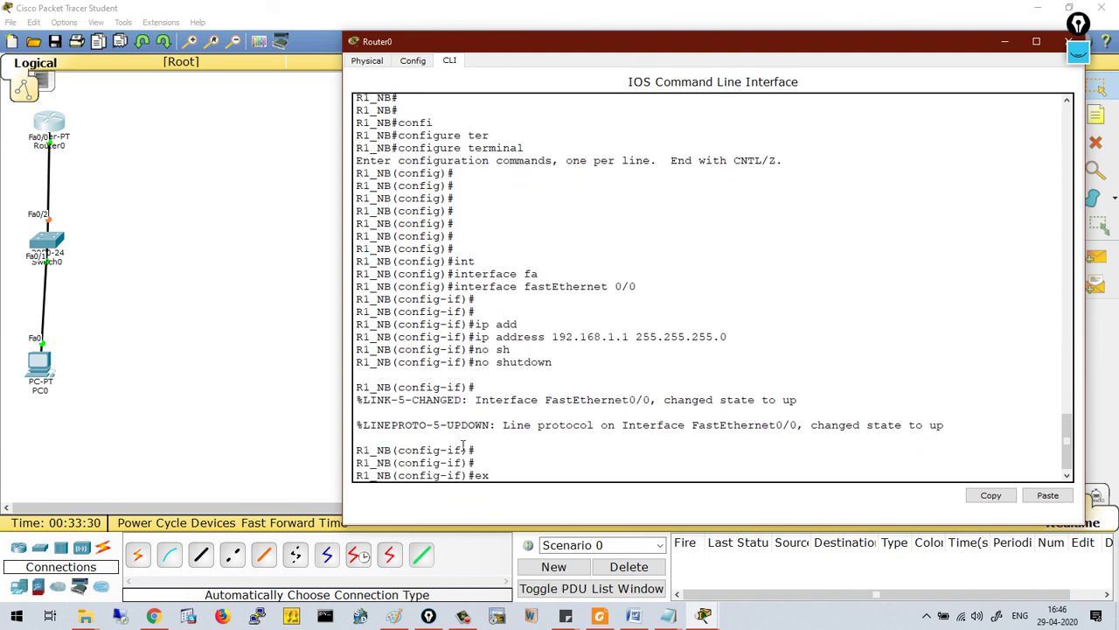
pyautogui.press('Return')
pyautogui.press('Return')
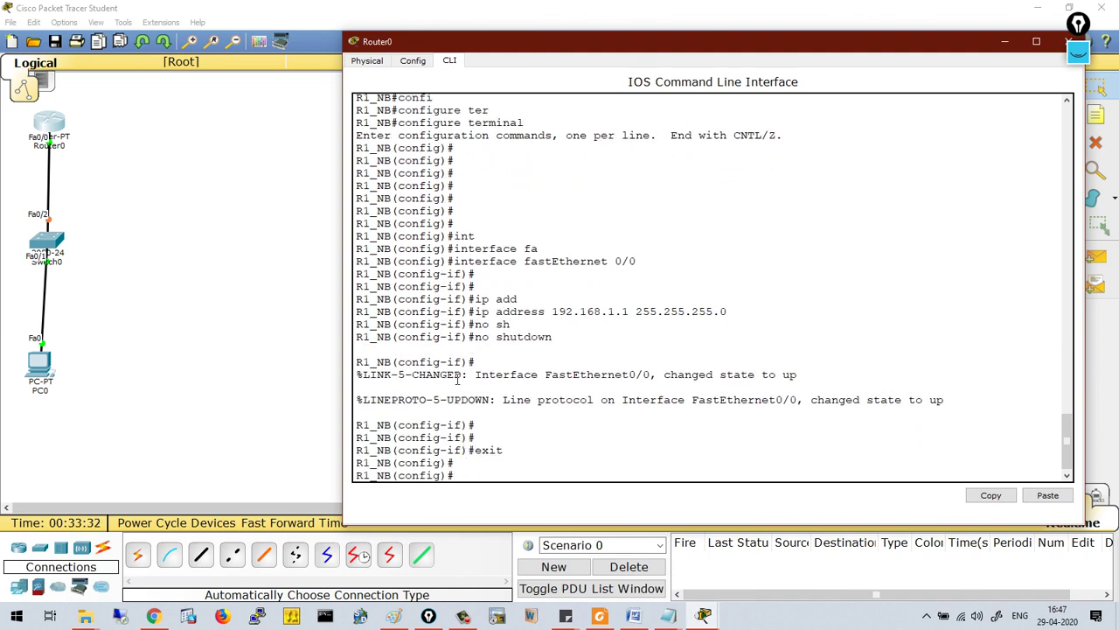
# Step: Examine the no shutdown command and the link and line protocol messages for FastEthernet0/0
pyautogui.moveTo(477, 341); pyautogui.dragTo(560, 349)
pyautogui.moveTo(477, 378); pyautogui.dragTo(812, 382)
pyautogui.moveTo(500, 406); pyautogui.dragTo(638, 409)
pyautogui.click(614, 427)
# Step: End global configuration mode and return to the router's privileged mode
pyautogui.press('Return')
pyautogui.hotkey('ctrl', 'z')
pyautogui.press('Return')
pyautogui.press('Return')
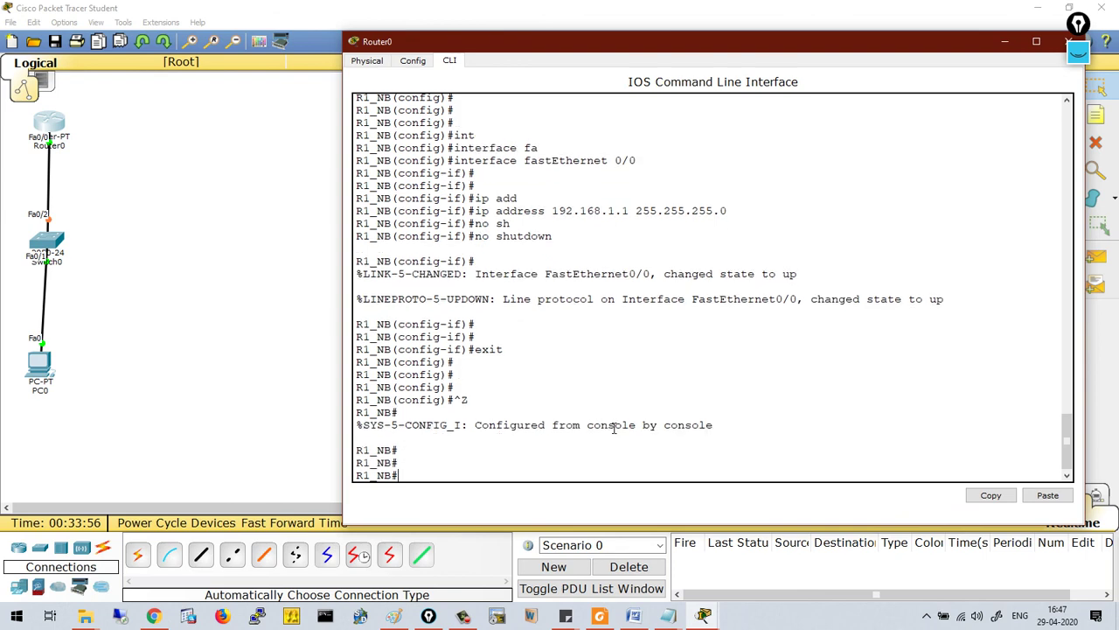
# Step: List the router's interfaces with show ip int brief and examine FastEthernet0/0's status, protocol and IP address
pyautogui.write('show ip int br')
pyautogui.press('Tab')
pyautogui.press('Return')
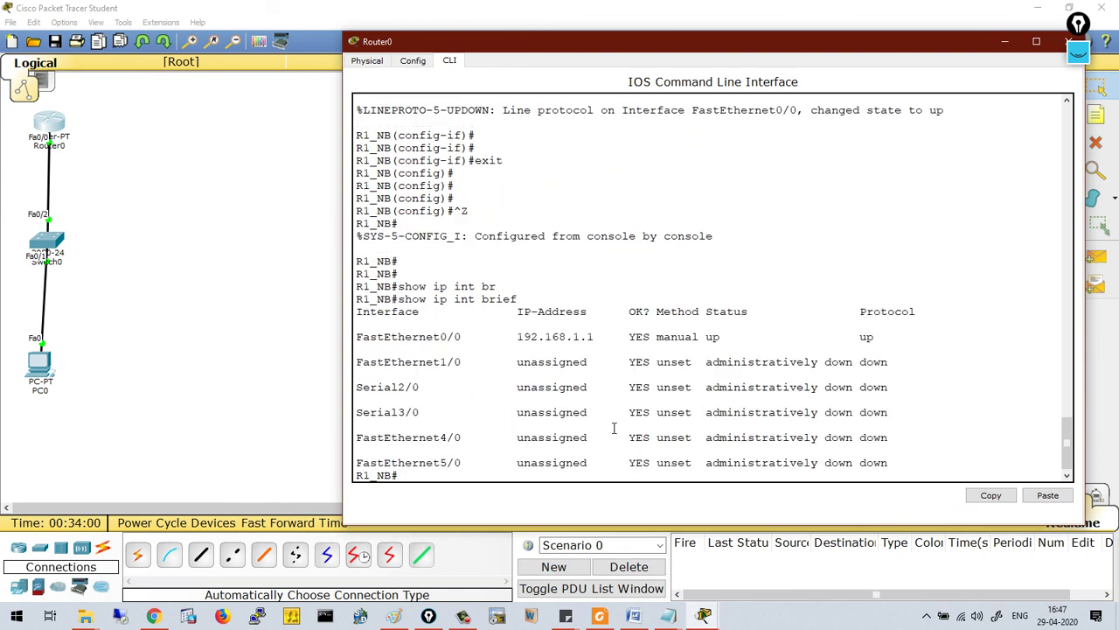
pyautogui.moveTo(700, 313); pyautogui.dragTo(750, 344)
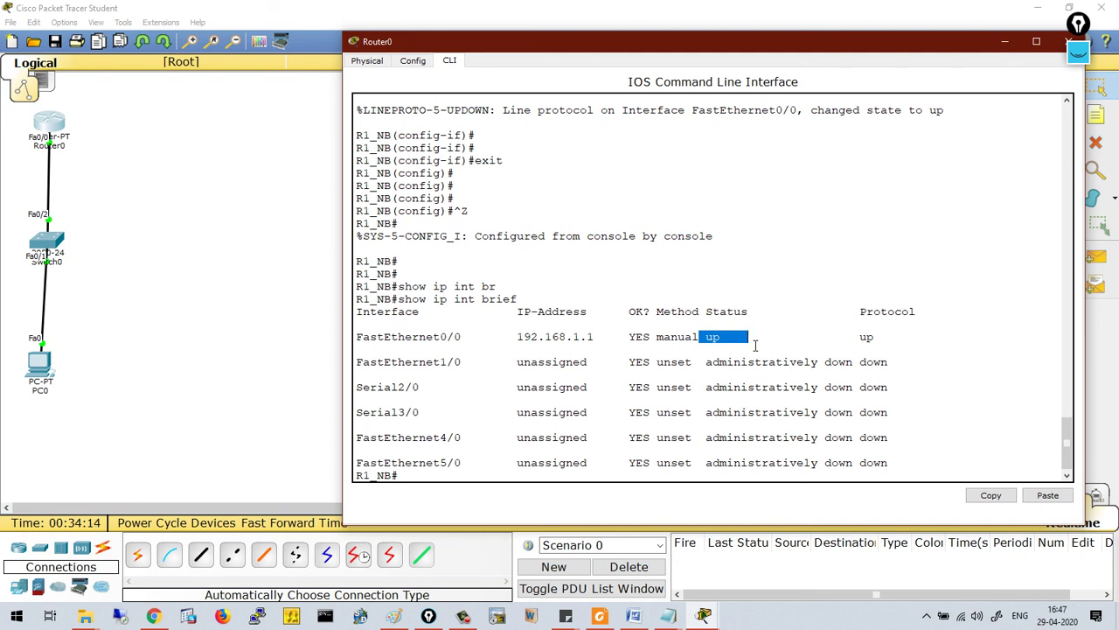
pyautogui.moveTo(691, 312); pyautogui.dragTo(748, 312)
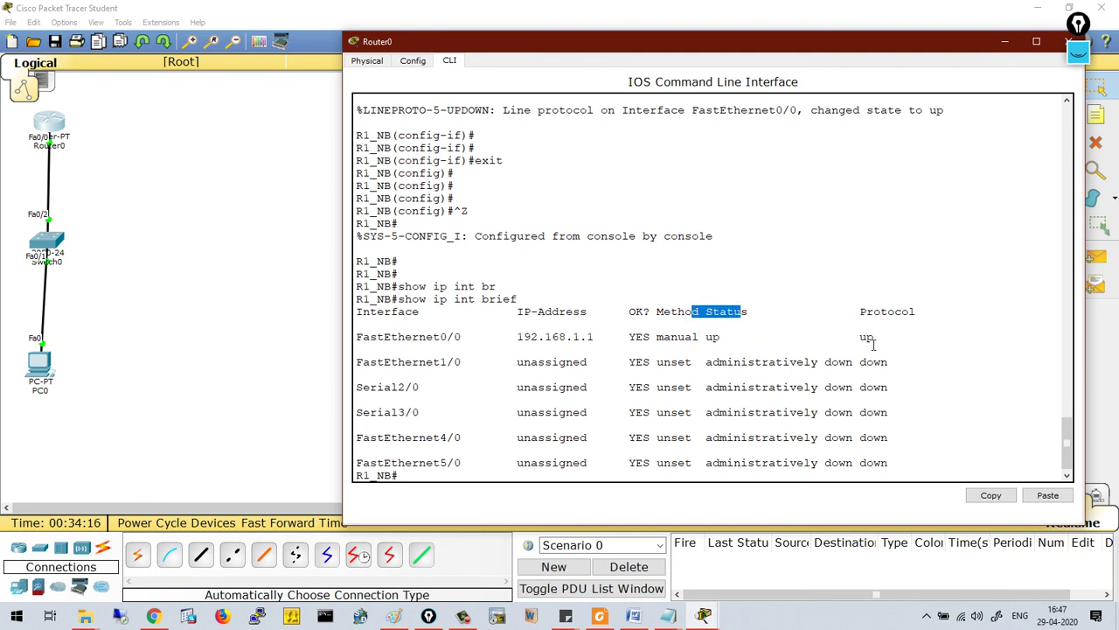
pyautogui.moveTo(860, 312); pyautogui.dragTo(888, 341)
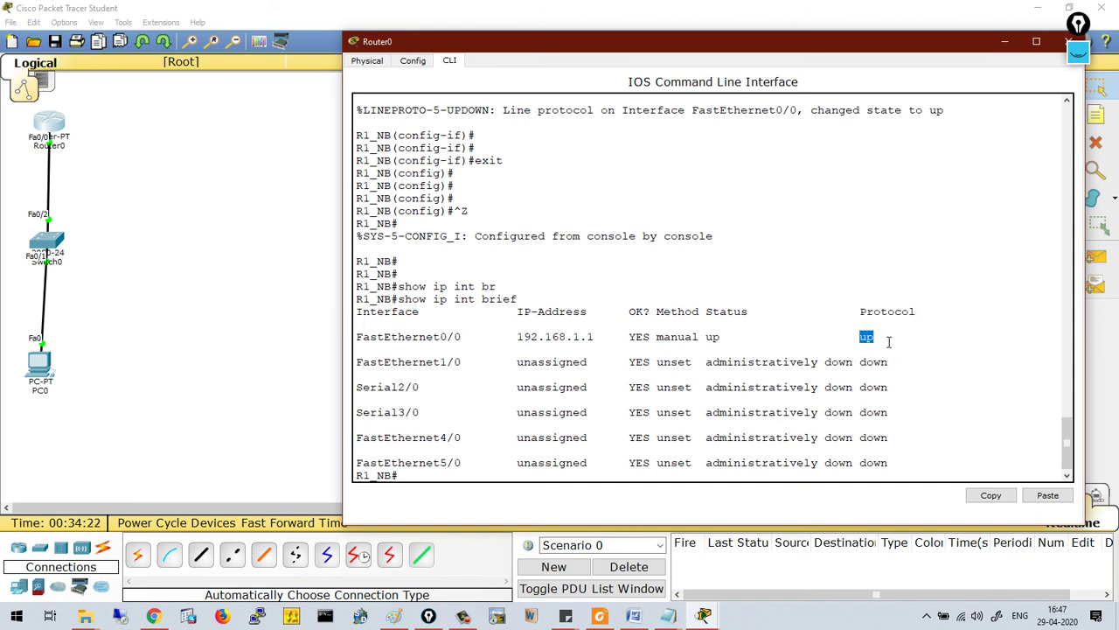
pyautogui.moveTo(504, 338); pyautogui.dragTo(607, 342)
pyautogui.moveTo(356, 340); pyautogui.dragTo(468, 348)
pyautogui.click(513, 348)
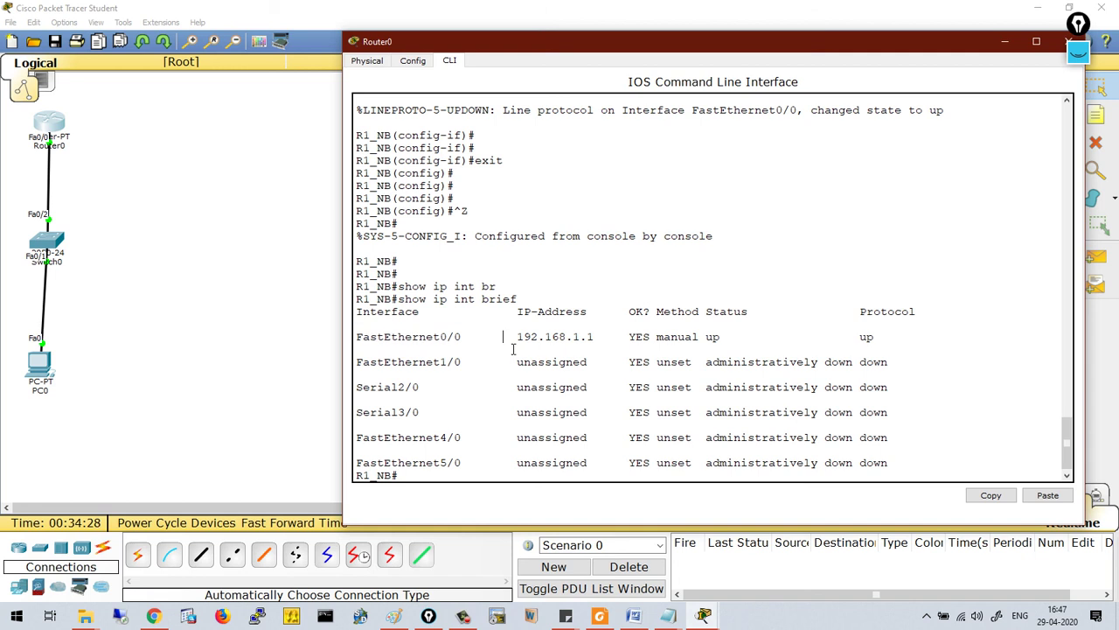